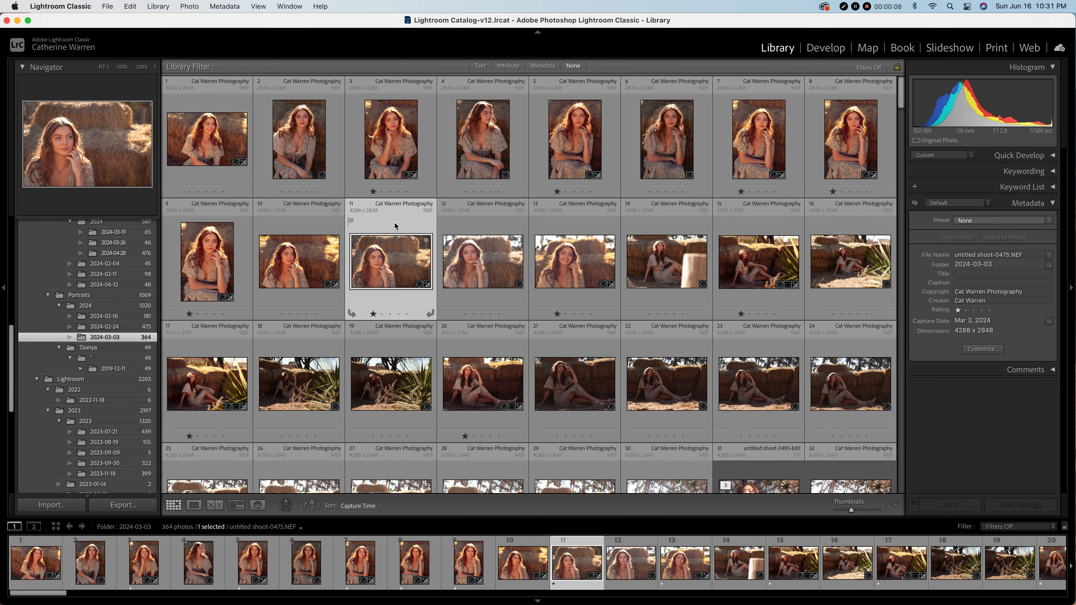
- Open the selected hay-bale portrait for developing and apply the Adaptive: Portrait preset Enhance Portrait
{"action": "left_click", "coordinate": [824, 49]}
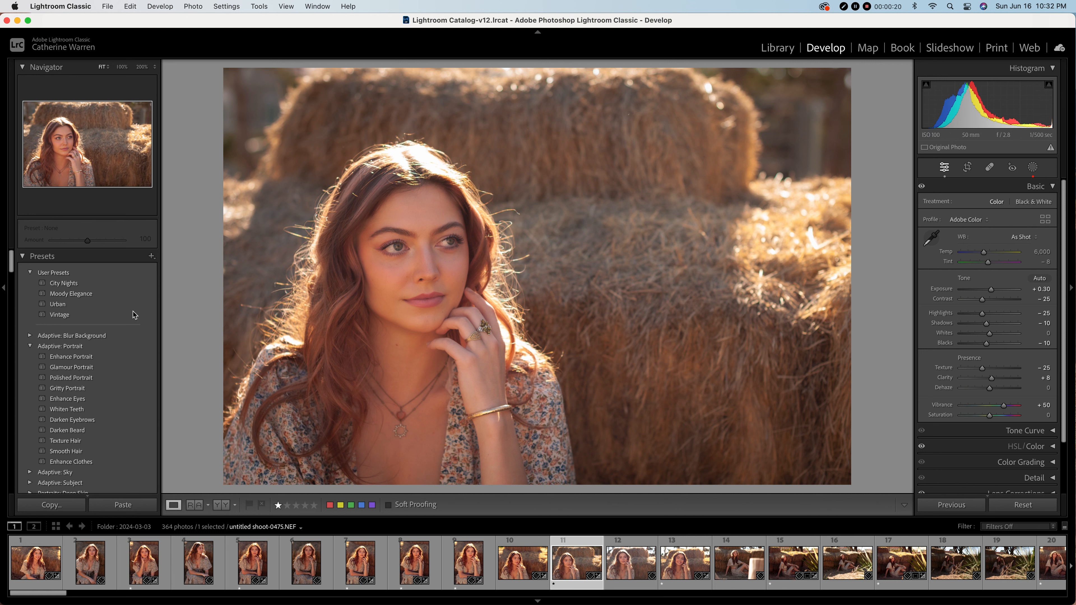
{"action": "scroll", "coordinate": [131, 317], "scroll_direction": "down", "scroll_amount": 2}
{"action": "scroll", "coordinate": [109, 353], "scroll_direction": "down", "scroll_amount": 3}
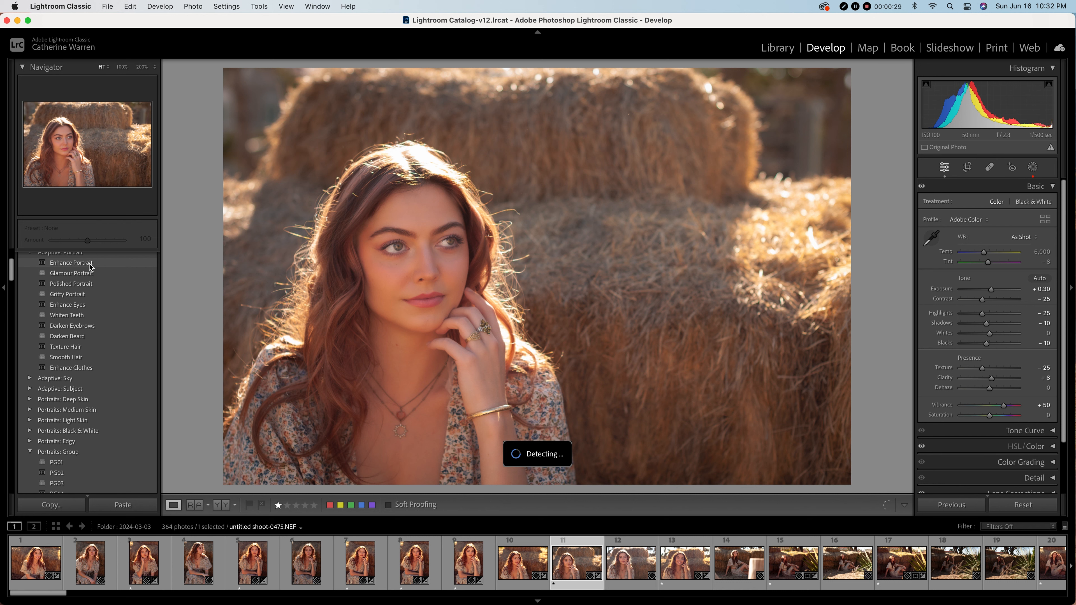
{"action": "left_click", "coordinate": [91, 265]}
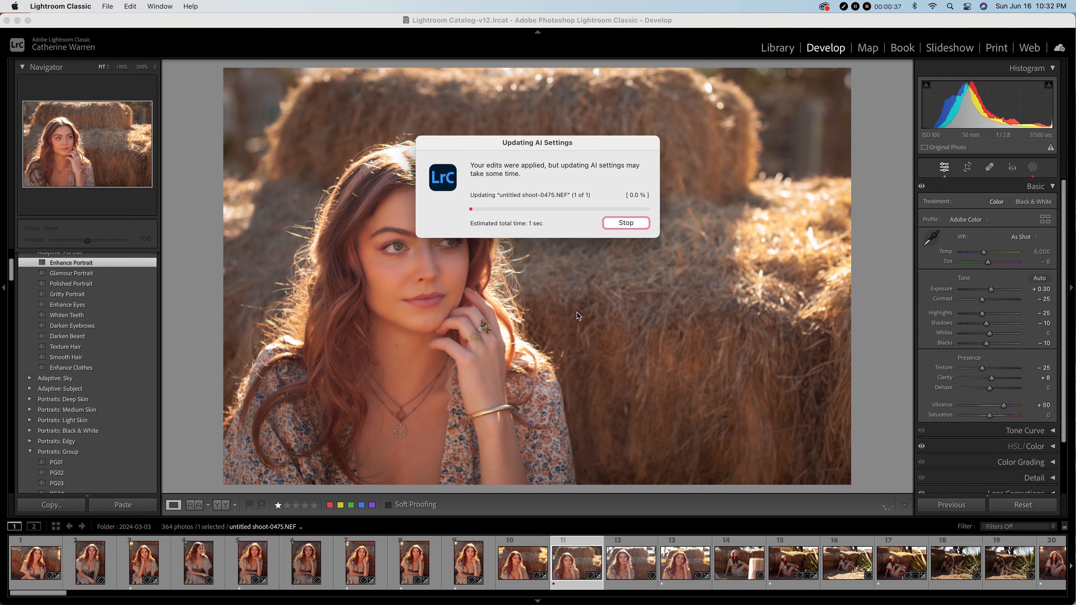
- Compare the portrait side by side before and after the Enhance Portrait preset, and return to the single-photo view
{"action": "left_click", "coordinate": [223, 507]}
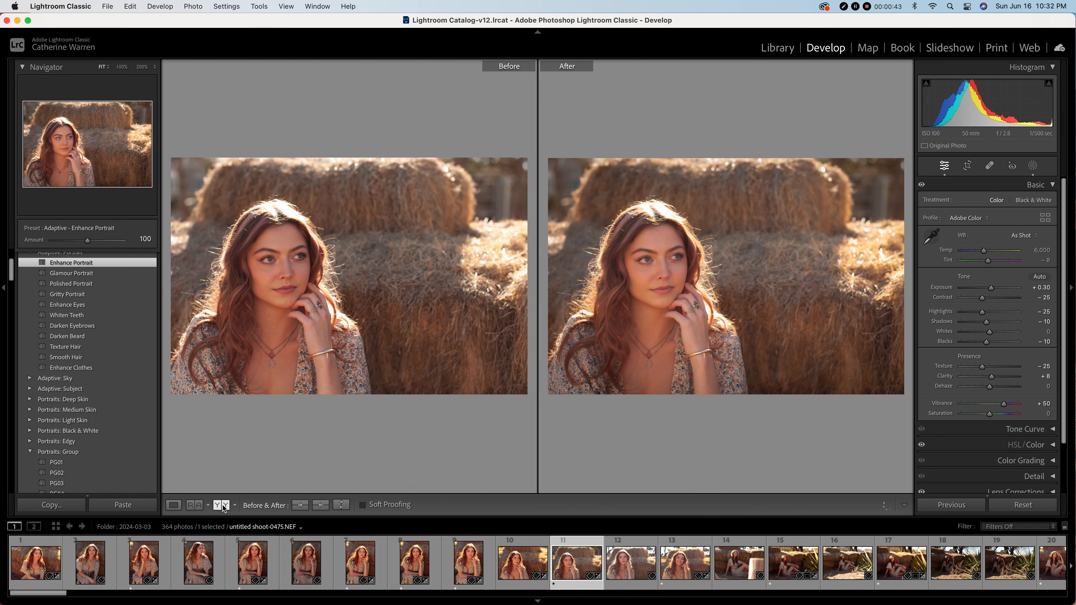
{"action": "left_click", "coordinate": [656, 262]}
{"action": "left_click", "coordinate": [450, 383]}
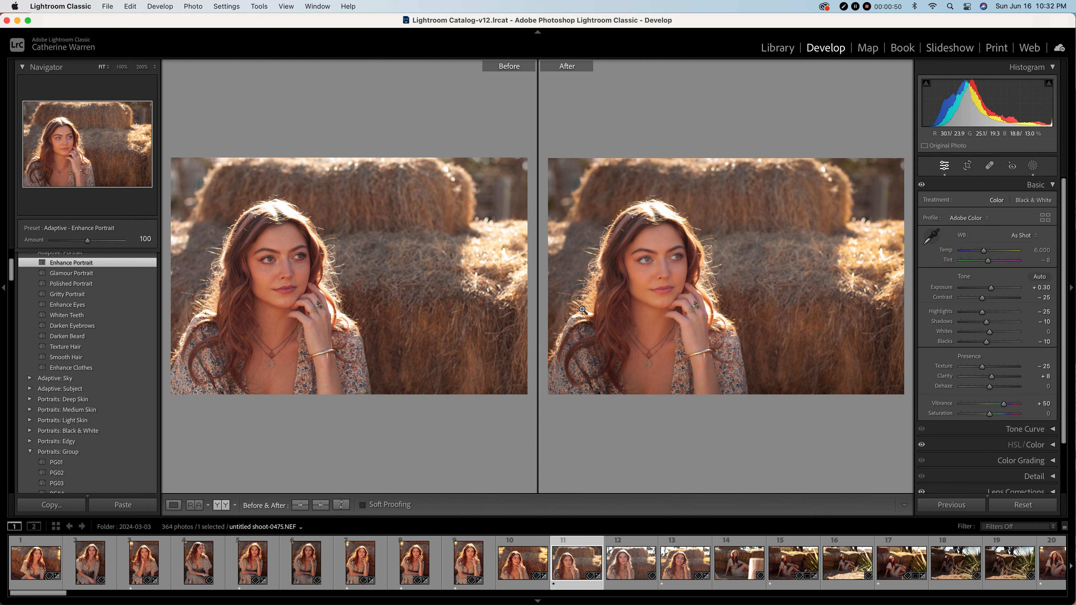
{"action": "left_click", "coordinate": [174, 505]}
{"action": "left_click_drag", "start_coordinate": [87, 242], "coordinate": [90, 246]}
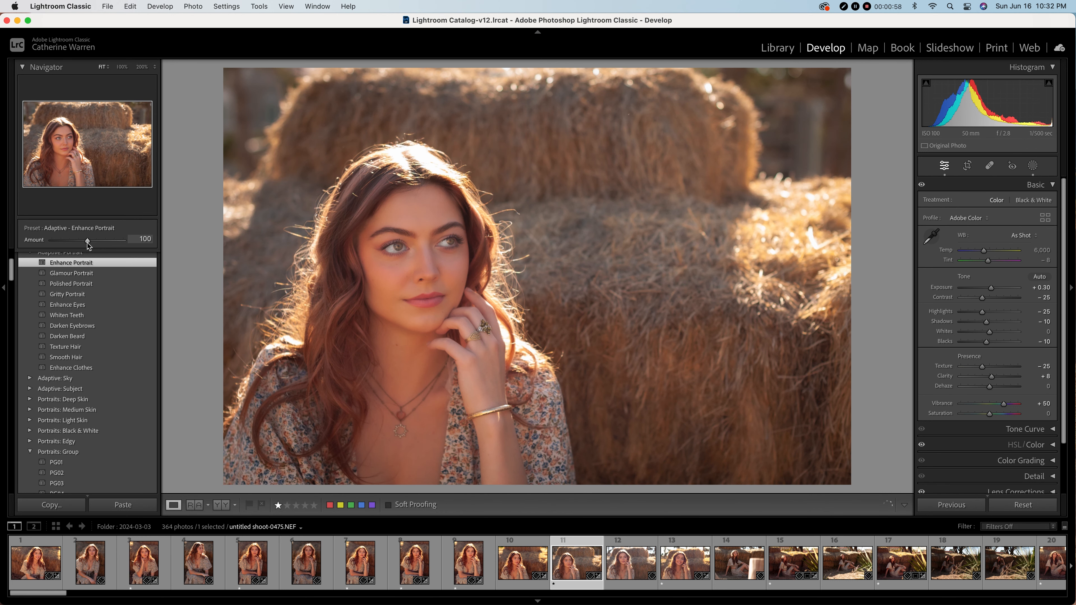
- Apply the Lift Shadows preset from the Curve group to the portrait
{"action": "scroll", "coordinate": [94, 431], "scroll_direction": "down", "scroll_amount": 15}
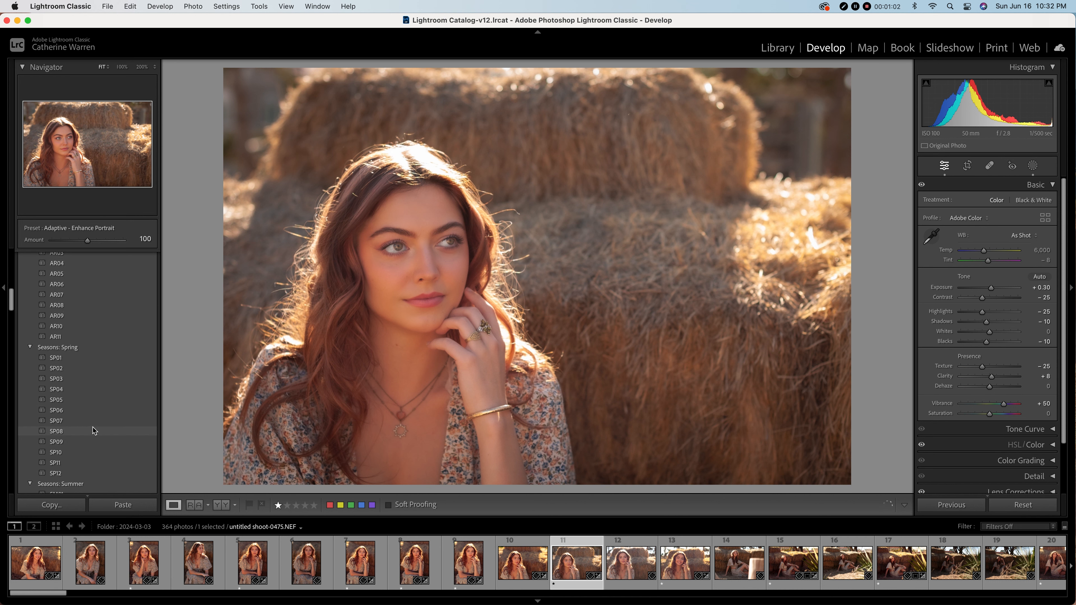
{"action": "scroll", "coordinate": [94, 431], "scroll_direction": "down", "scroll_amount": 15}
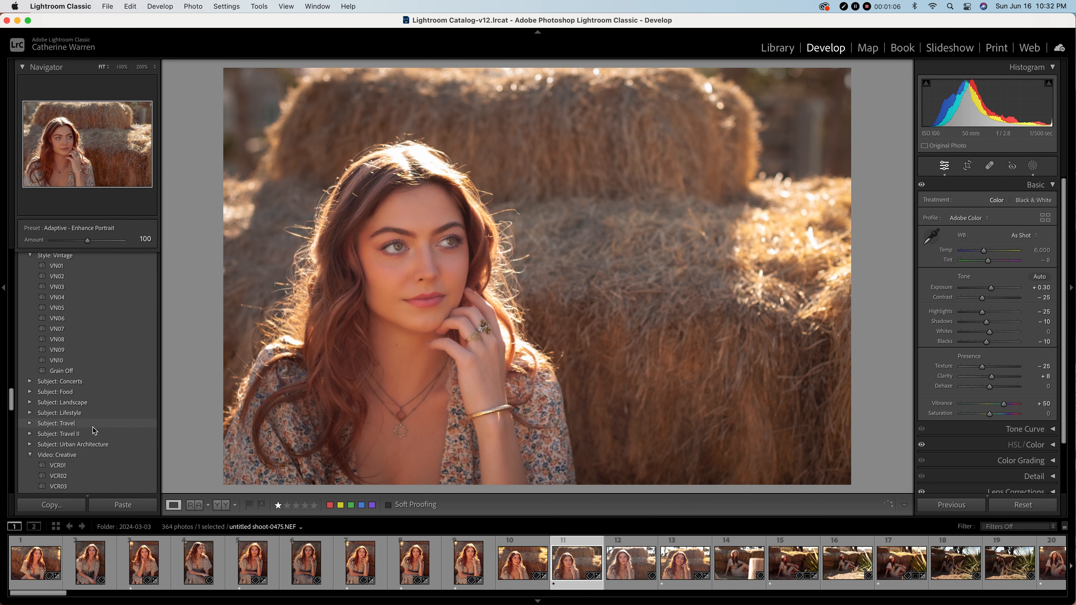
{"action": "scroll", "coordinate": [94, 431], "scroll_direction": "down", "scroll_amount": 10}
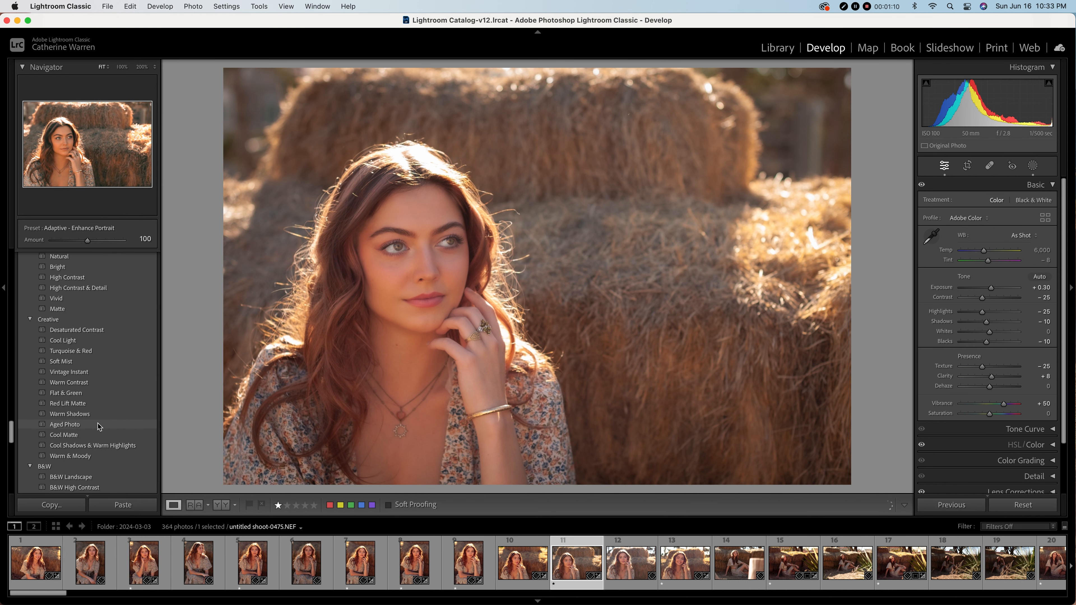
{"action": "scroll", "coordinate": [113, 405], "scroll_direction": "down", "scroll_amount": 5}
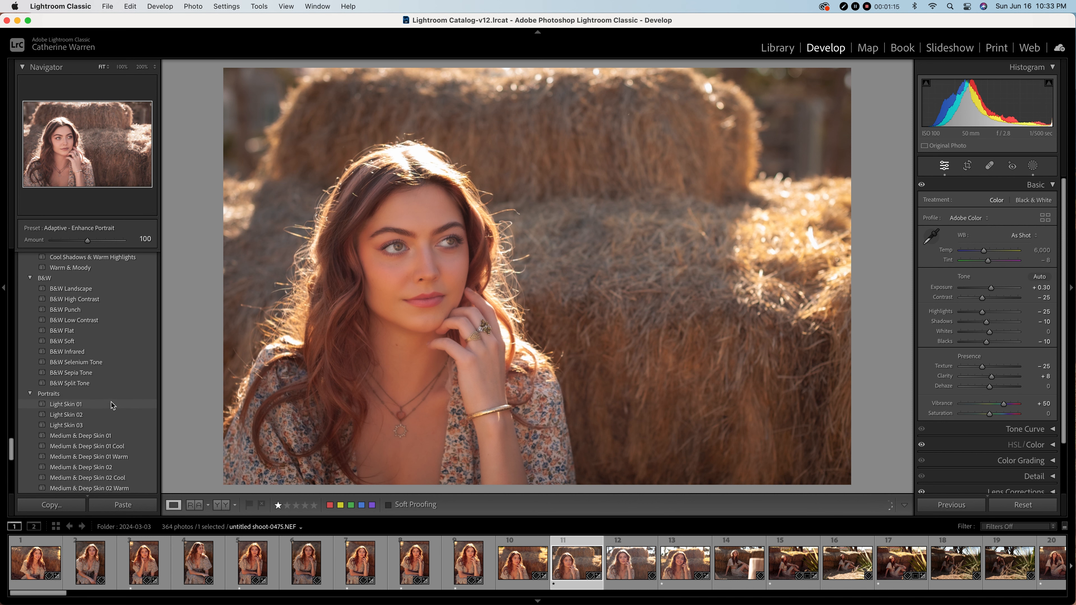
{"action": "scroll", "coordinate": [113, 405], "scroll_direction": "down", "scroll_amount": 5}
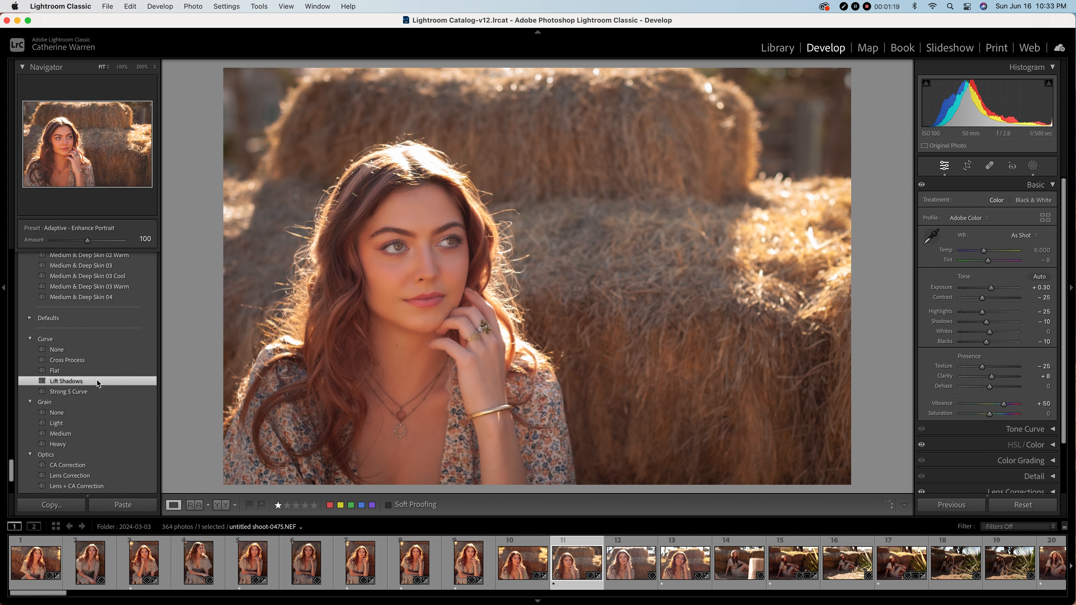
{"action": "left_click", "coordinate": [97, 380]}
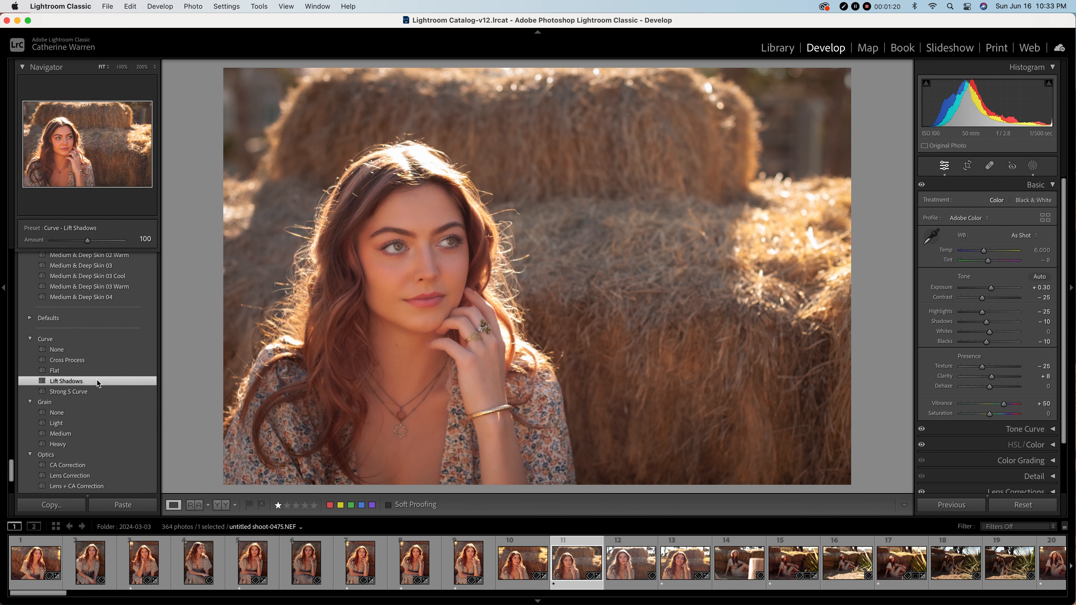
- Examine the woman's face close up in a side-by-side before and after comparison of the presets
{"action": "left_click", "coordinate": [224, 507]}
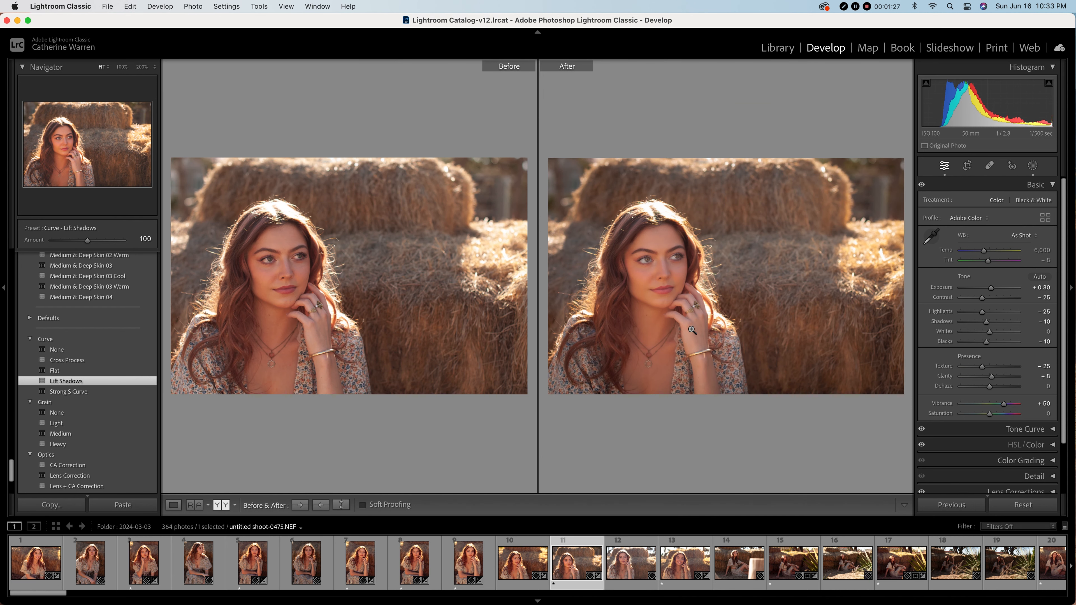
{"action": "left_click", "coordinate": [660, 261]}
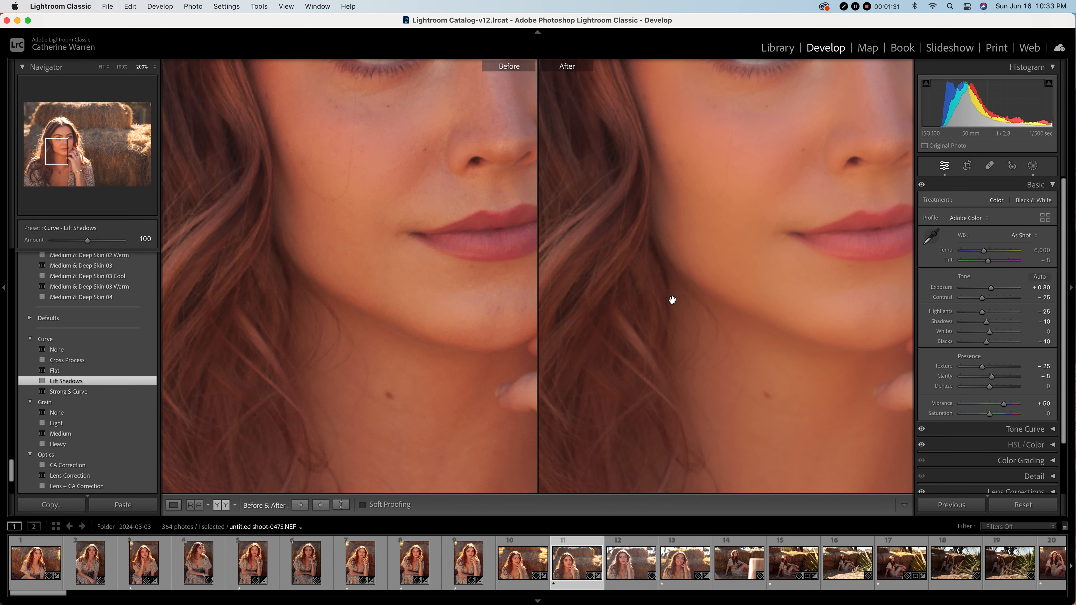
{"action": "left_click_drag", "start_coordinate": [749, 202], "coordinate": [688, 257]}
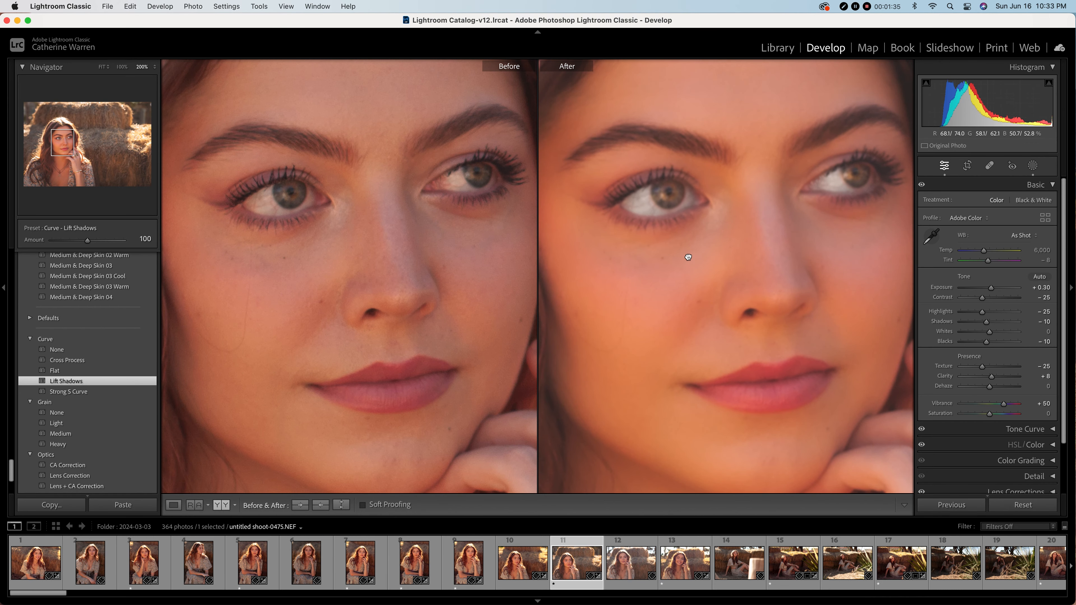
{"action": "left_click", "coordinate": [727, 299]}
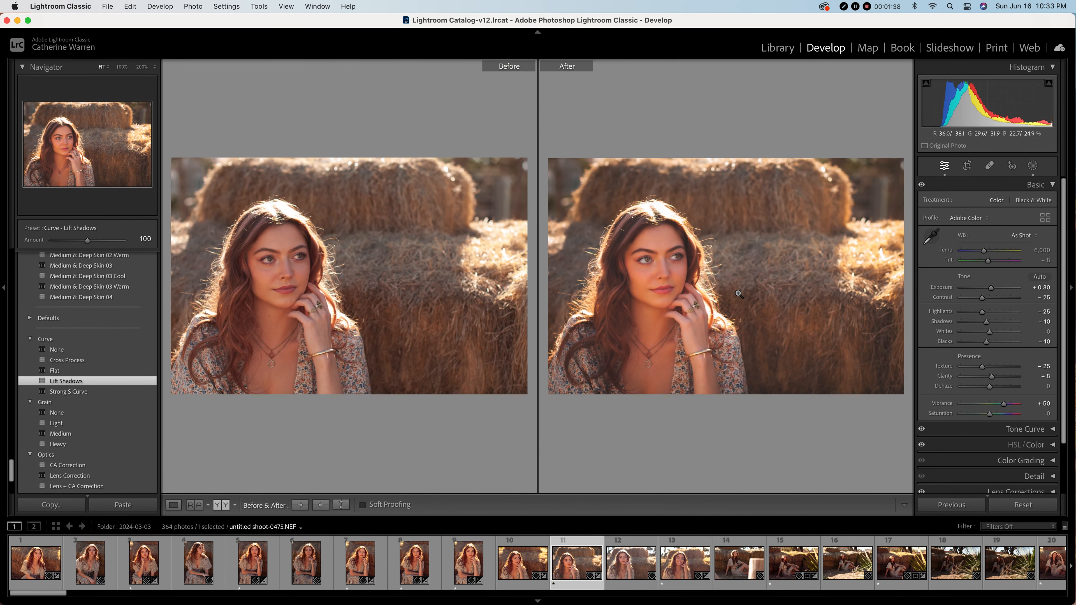
{"action": "left_click", "coordinate": [173, 505]}
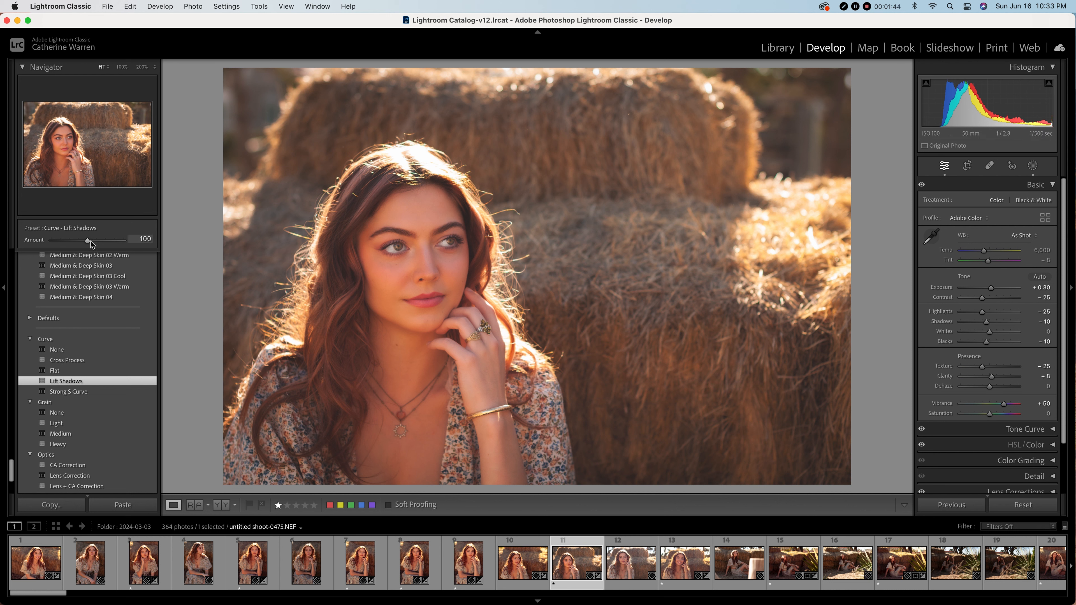
- Reduce the Lift Shadows preset amount to 75 and check it in a before and after comparison
{"action": "left_click_drag", "start_coordinate": [89, 242], "coordinate": [80, 243]}
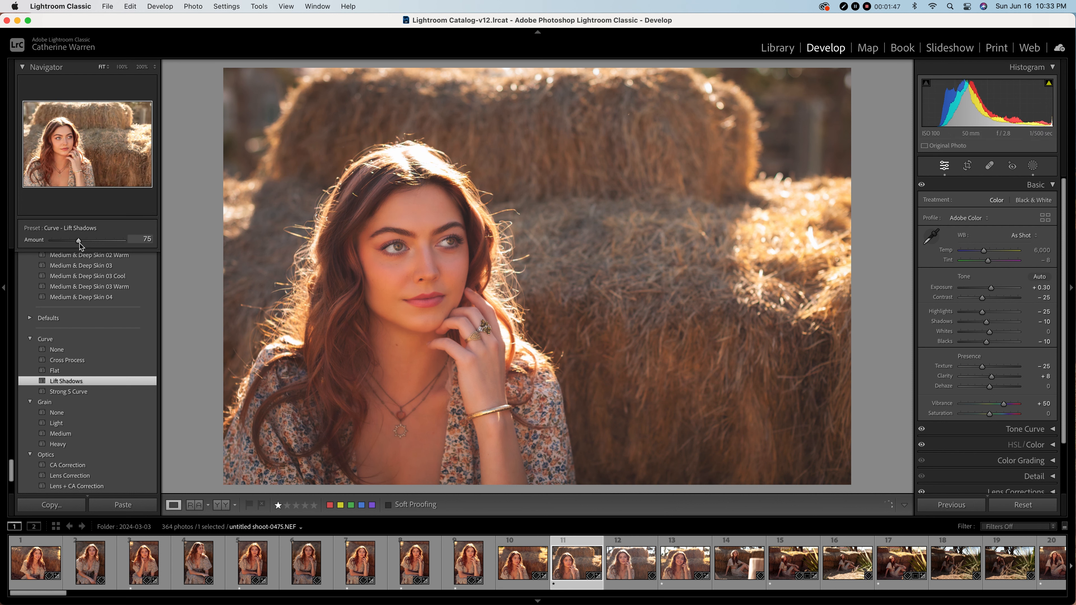
{"action": "key", "text": "y"}
{"action": "left_click", "coordinate": [173, 505]}
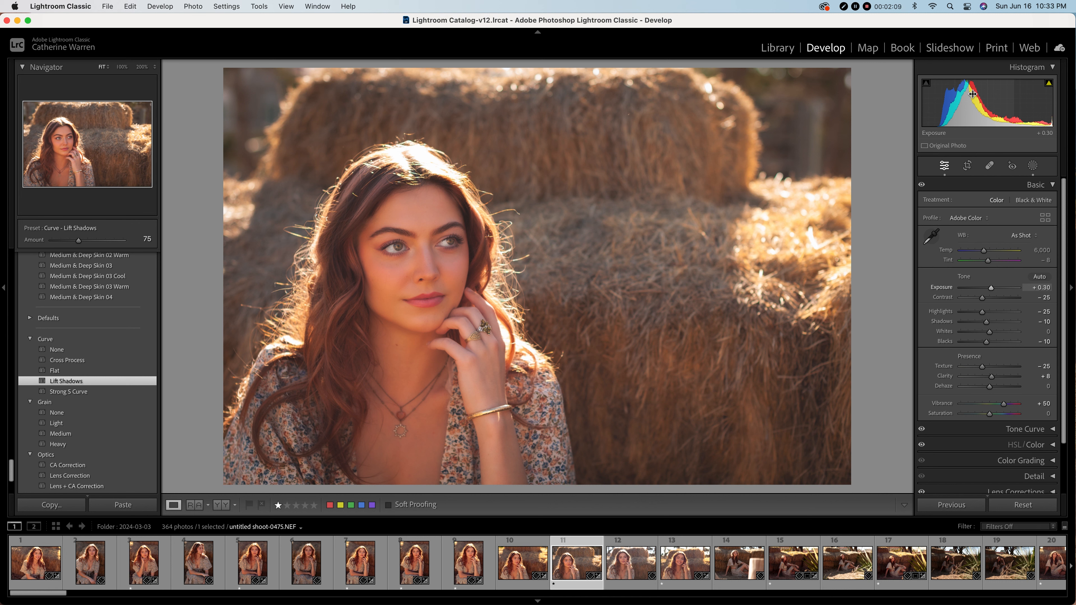
- Try darker and brighter exposures on the portrait and set Exposure to +0.10
{"action": "key", "text": "Up"}
{"action": "key", "text": "Up"}
{"action": "key", "text": "Up"}
{"action": "key", "text": "Up"}
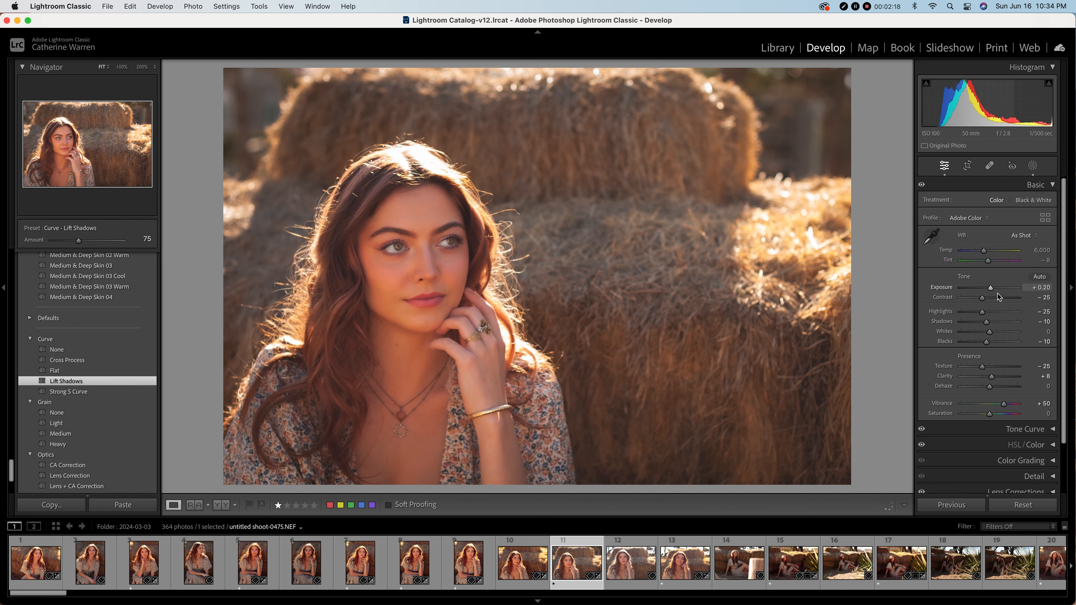
{"action": "mouse_move", "coordinate": [991, 288]}
{"action": "left_mouse_down"}
{"action": "mouse_move", "coordinate": [960, 290]}
{"action": "mouse_move", "coordinate": [988, 289]}
{"action": "left_mouse_up"}
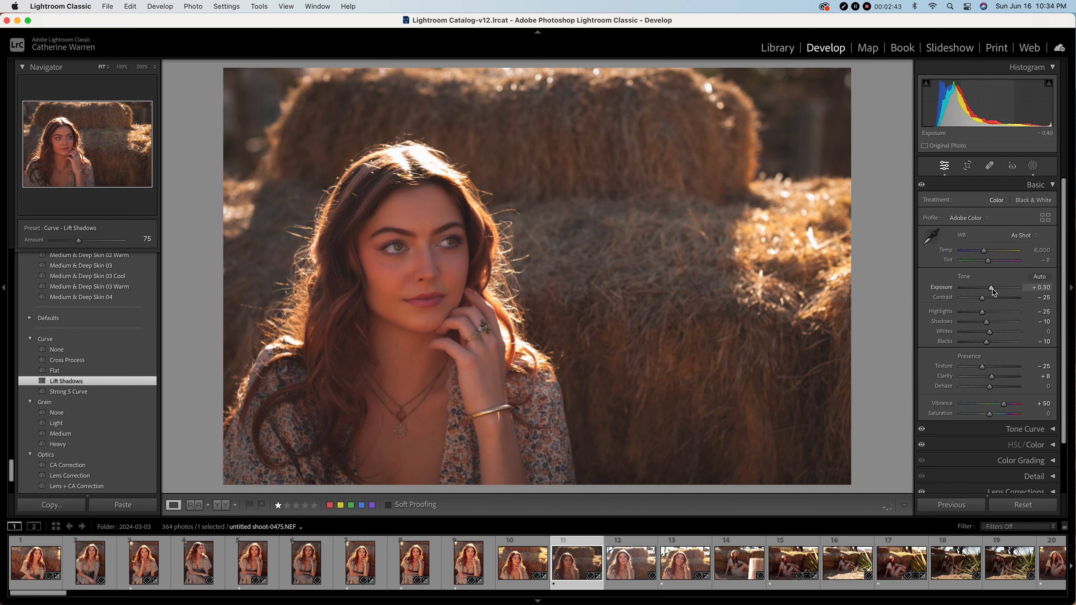
{"action": "left_click", "coordinate": [996, 289]}
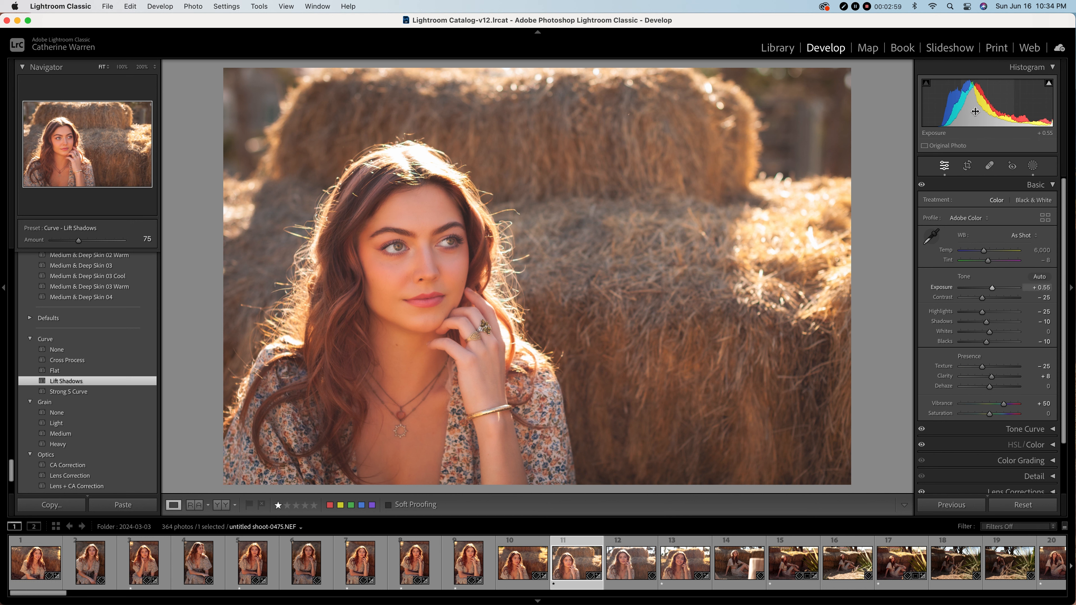
{"action": "left_click_drag", "start_coordinate": [993, 290], "coordinate": [992, 291]}
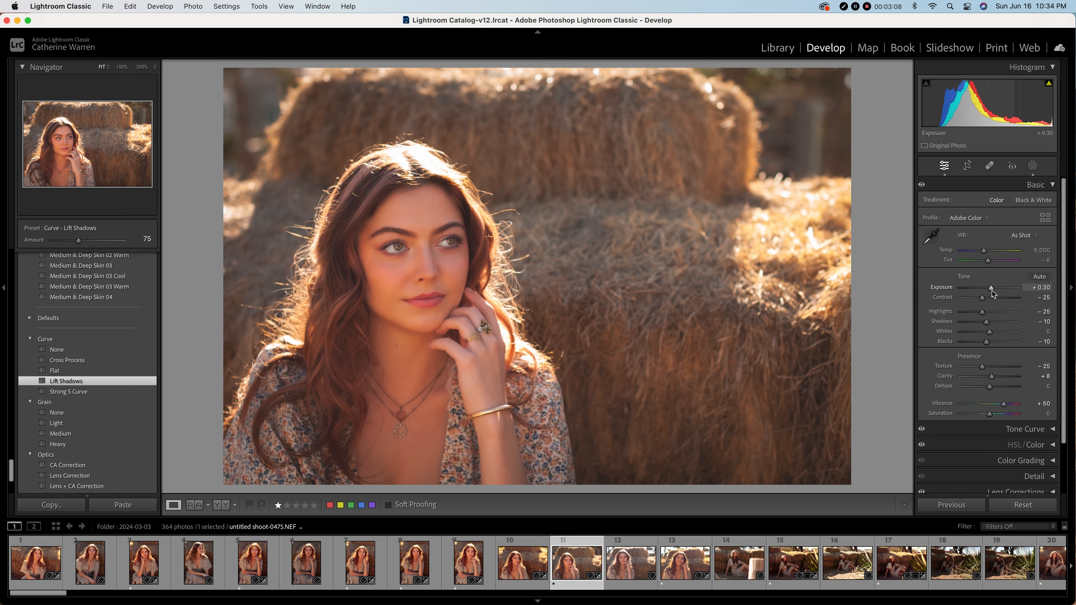
{"action": "double_click", "coordinate": [993, 291]}
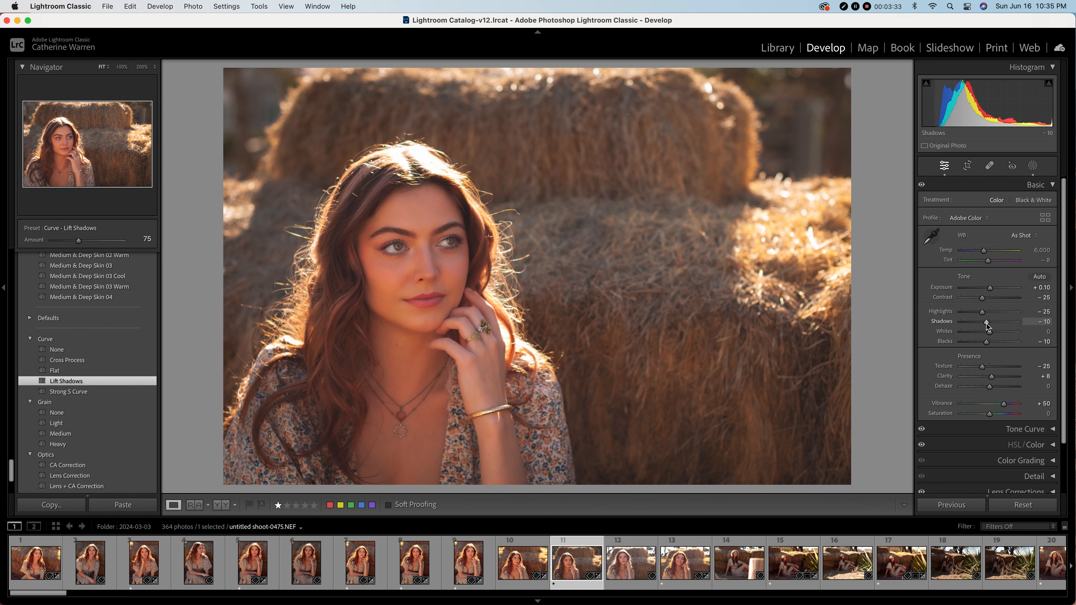
- Raise Shadows to +15, try both extremes of Highlights, and set Highlights to -40
{"action": "left_click_drag", "start_coordinate": [986, 324], "coordinate": [994, 324]}
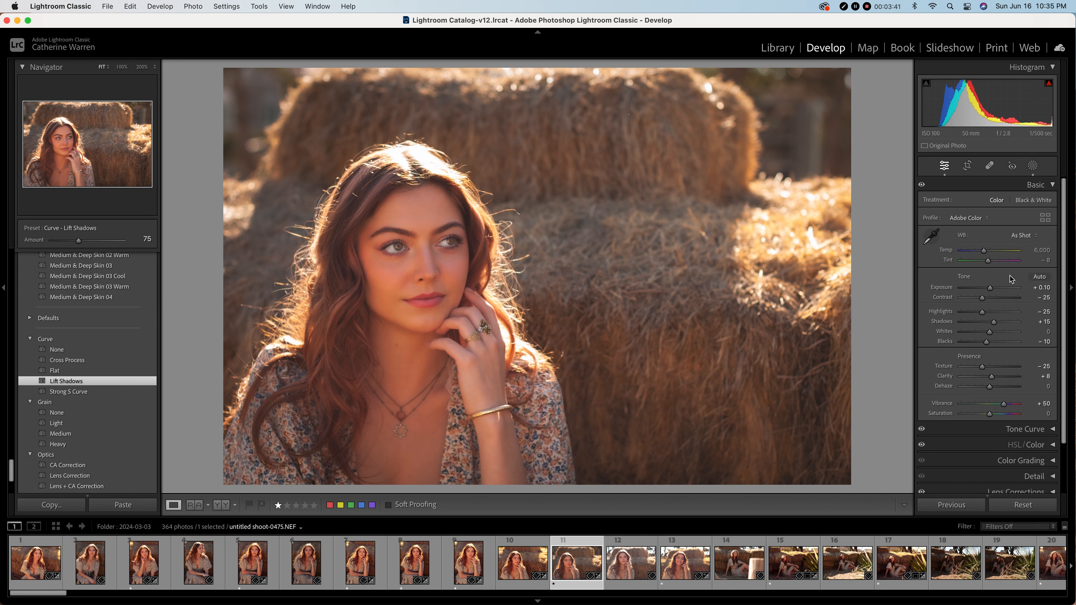
{"action": "scroll", "coordinate": [995, 286], "scroll_direction": "down", "scroll_amount": 1}
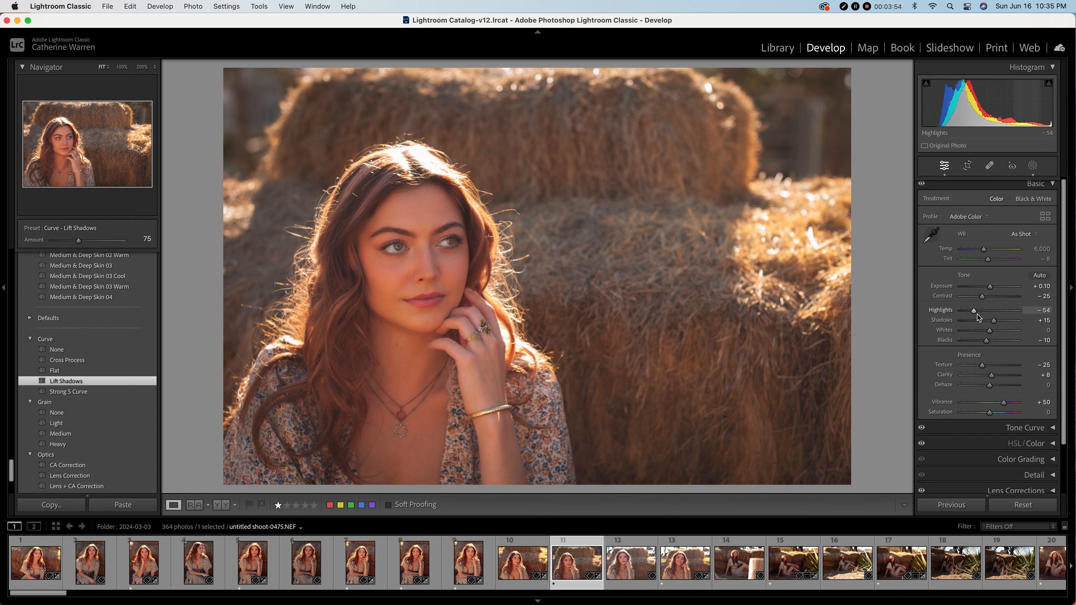
{"action": "left_click_drag", "start_coordinate": [977, 314], "coordinate": [961, 313]}
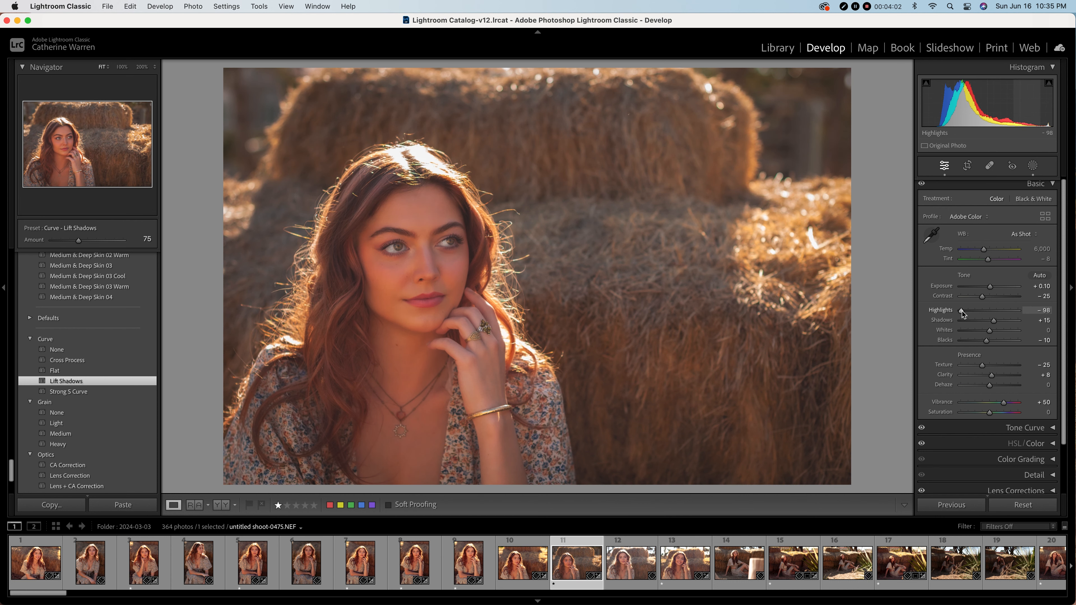
{"action": "left_click_drag", "start_coordinate": [961, 311], "coordinate": [1022, 310]}
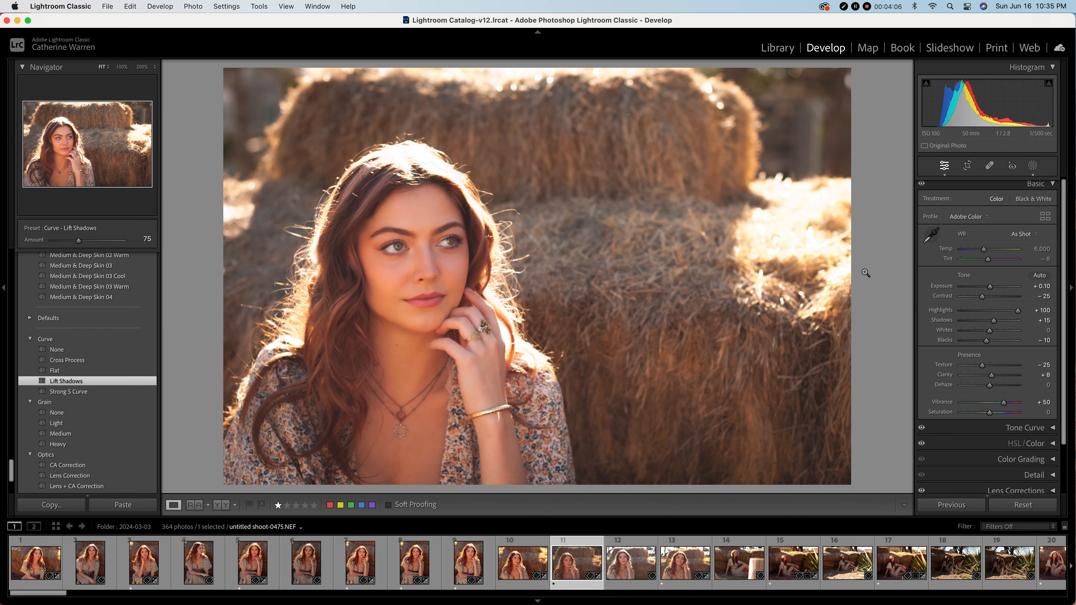
{"action": "left_click_drag", "start_coordinate": [1018, 313], "coordinate": [994, 313]}
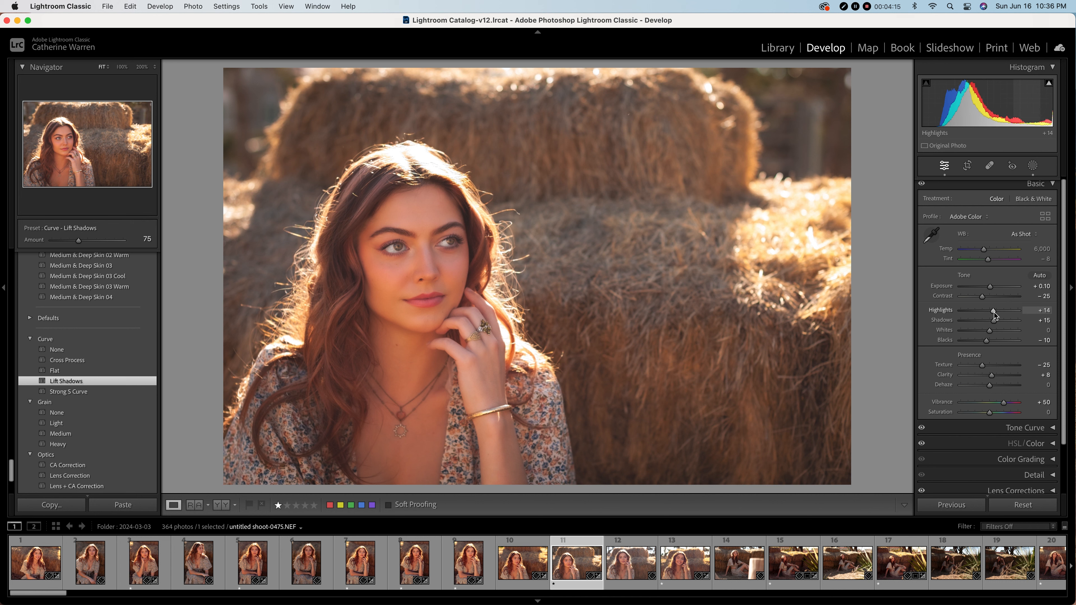
{"action": "left_click_drag", "start_coordinate": [994, 312], "coordinate": [978, 311]}
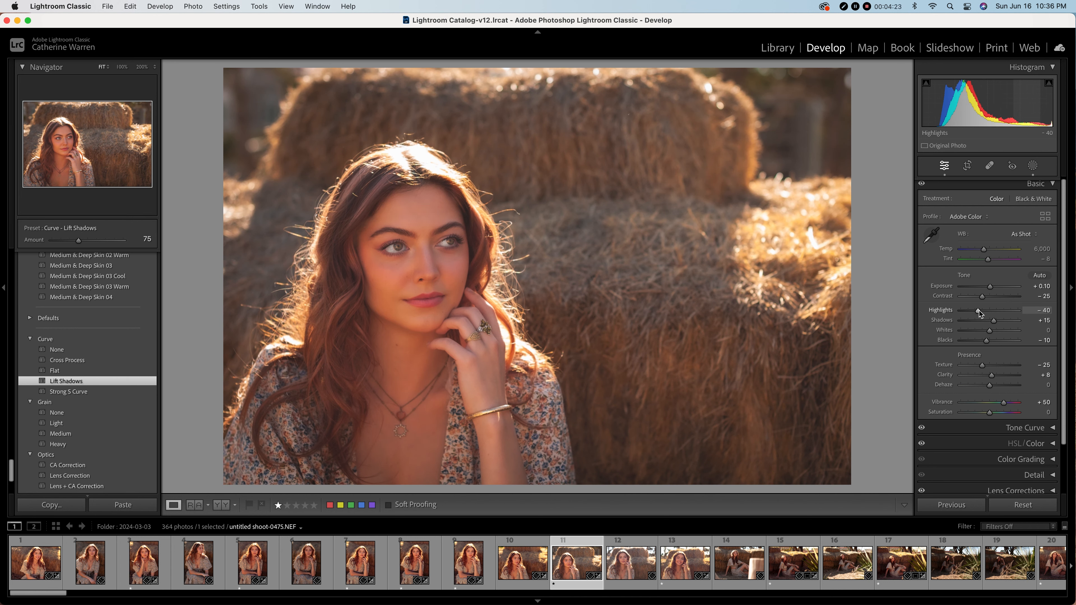
- Lower the portrait's Highlights to -50 and Whites to -15
{"action": "left_click", "coordinate": [155, 69]}
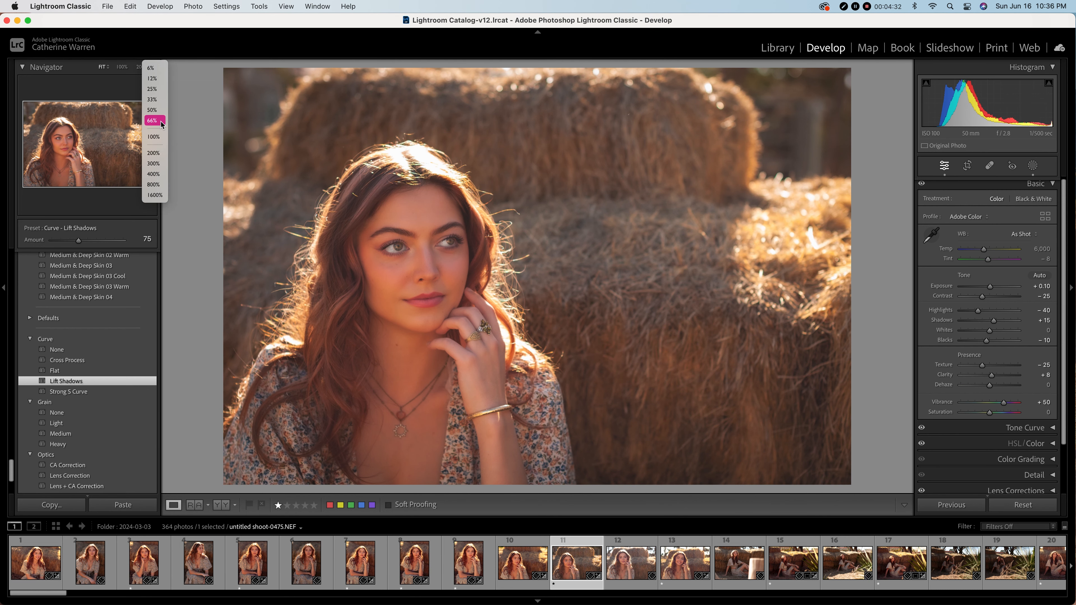
{"action": "left_click", "coordinate": [155, 134]}
{"action": "left_click", "coordinate": [155, 69]}
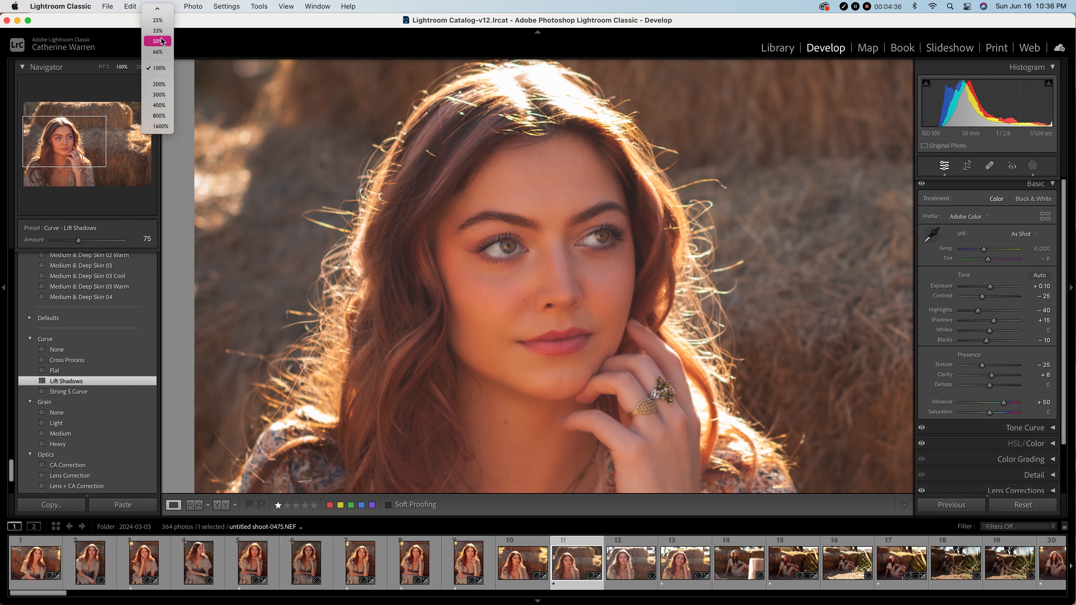
{"action": "left_click", "coordinate": [163, 41]}
{"action": "left_click", "coordinate": [155, 69]}
{"action": "left_click", "coordinate": [160, 51]}
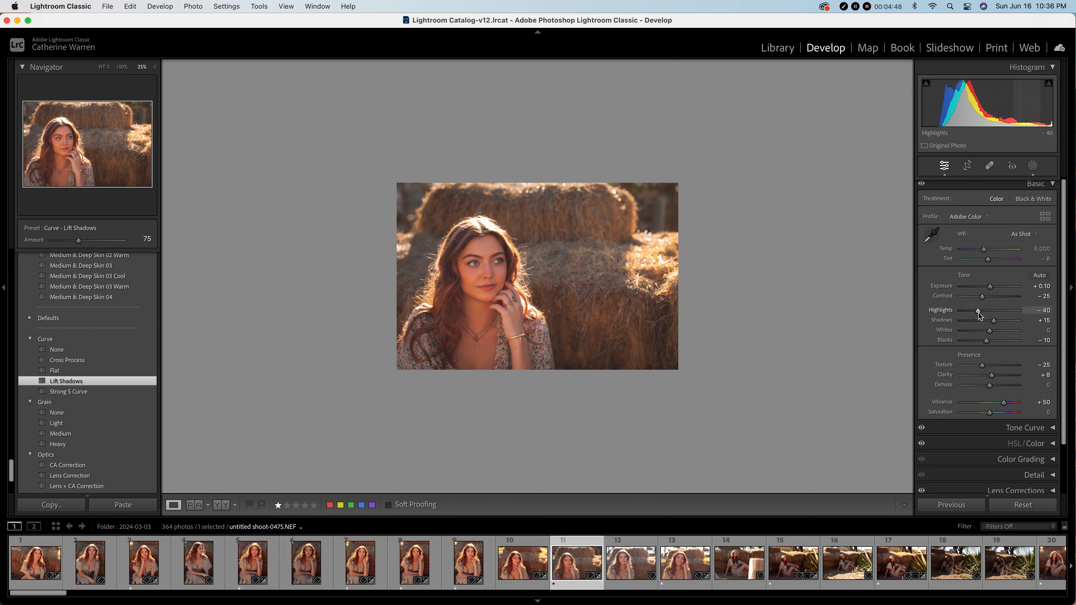
{"action": "left_click_drag", "start_coordinate": [978, 314], "coordinate": [975, 314]}
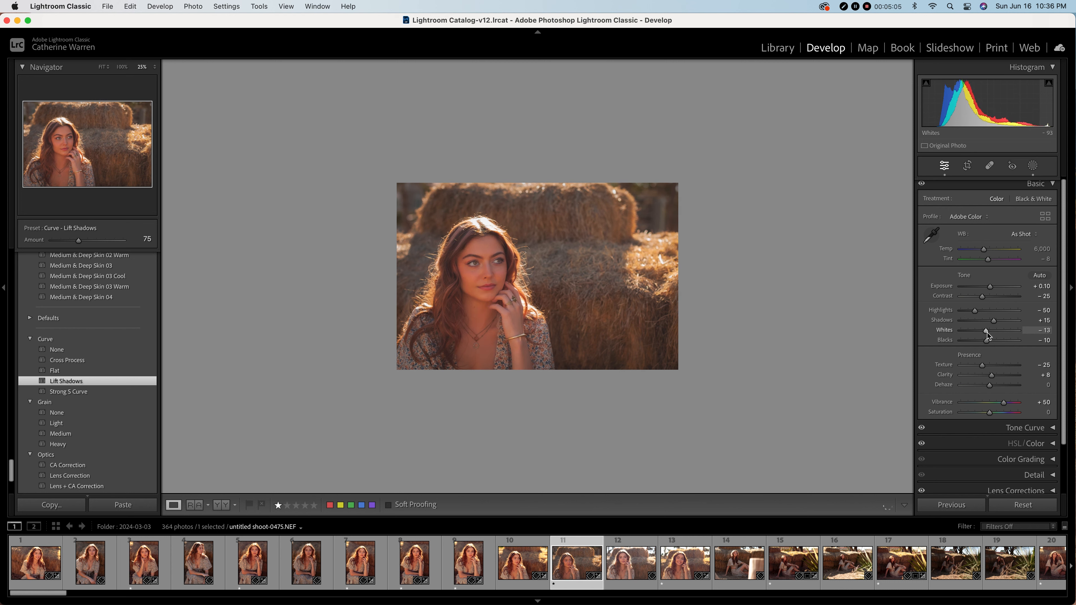
{"action": "left_click_drag", "start_coordinate": [988, 333], "coordinate": [986, 333]}
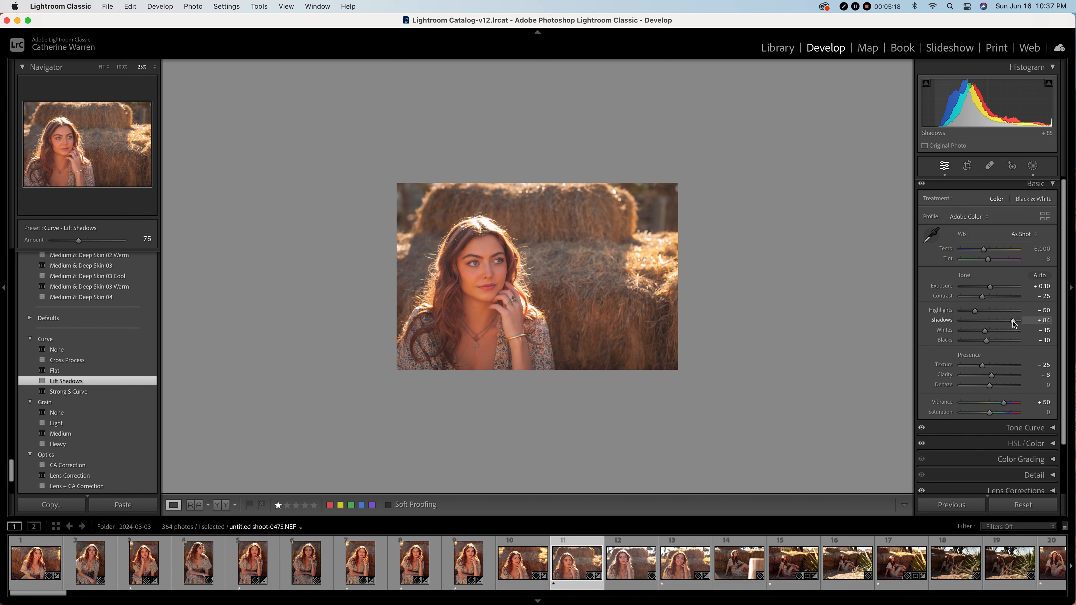
- Set Shadows to +45, Highlights to -26 and Whites to -5 while comparing the portrait before and after
{"action": "left_click_drag", "start_coordinate": [1013, 322], "coordinate": [1002, 322]}
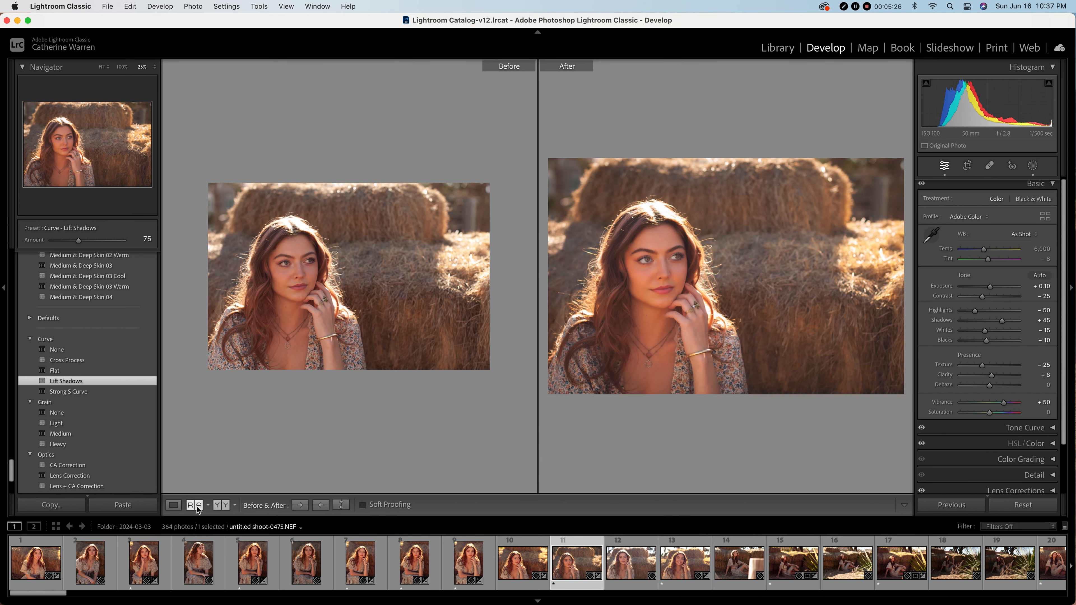
{"action": "left_click", "coordinate": [221, 505]}
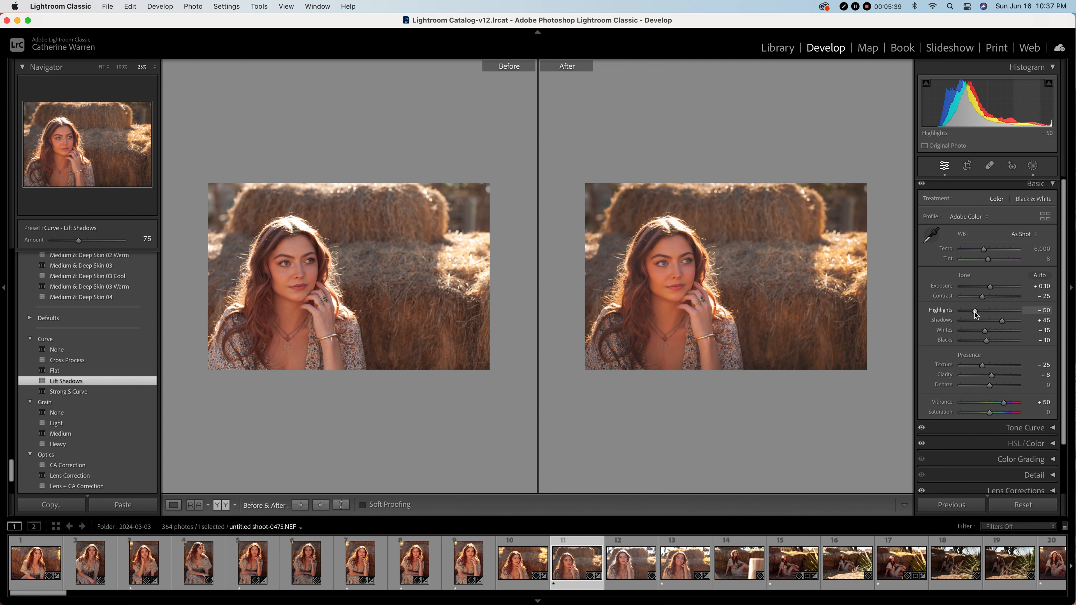
{"action": "left_click_drag", "start_coordinate": [975, 312], "coordinate": [982, 312]}
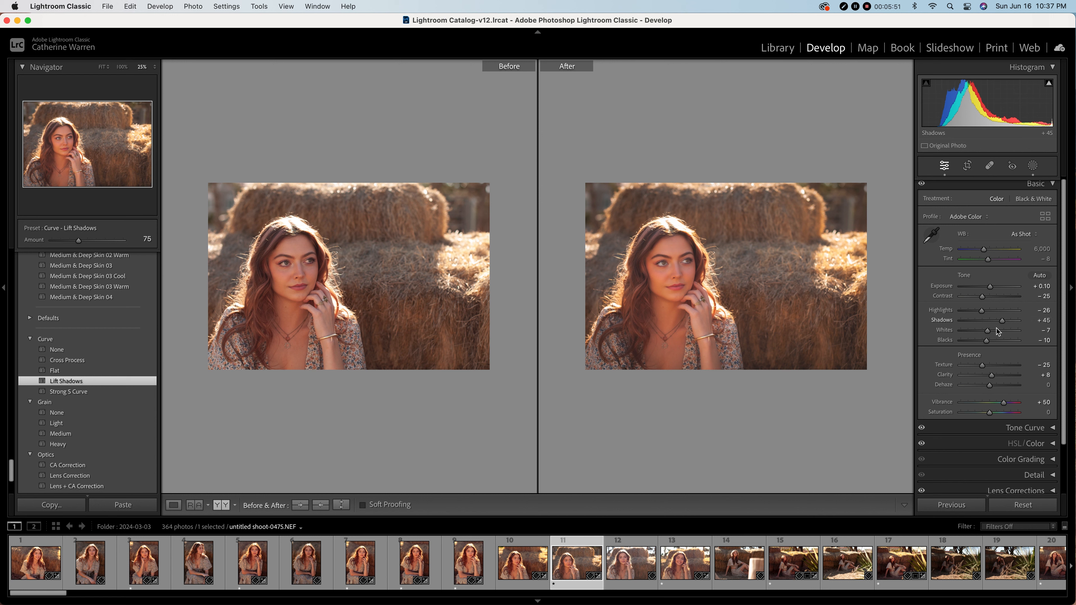
{"action": "left_click_drag", "start_coordinate": [989, 332], "coordinate": [989, 333]}
{"action": "left_click", "coordinate": [597, 284]}
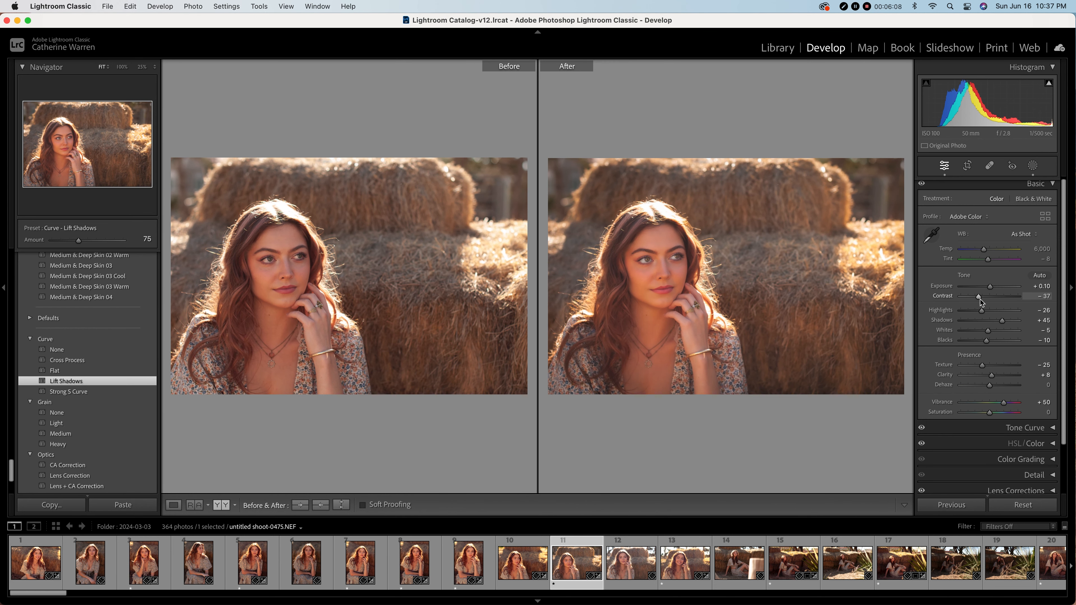
- Try a lower Contrast on the portrait, restore it to -25, and view only the edited photo at 50% zoom
{"action": "left_click_drag", "start_coordinate": [979, 300], "coordinate": [981, 300]}
{"action": "left_click", "coordinate": [154, 67]}
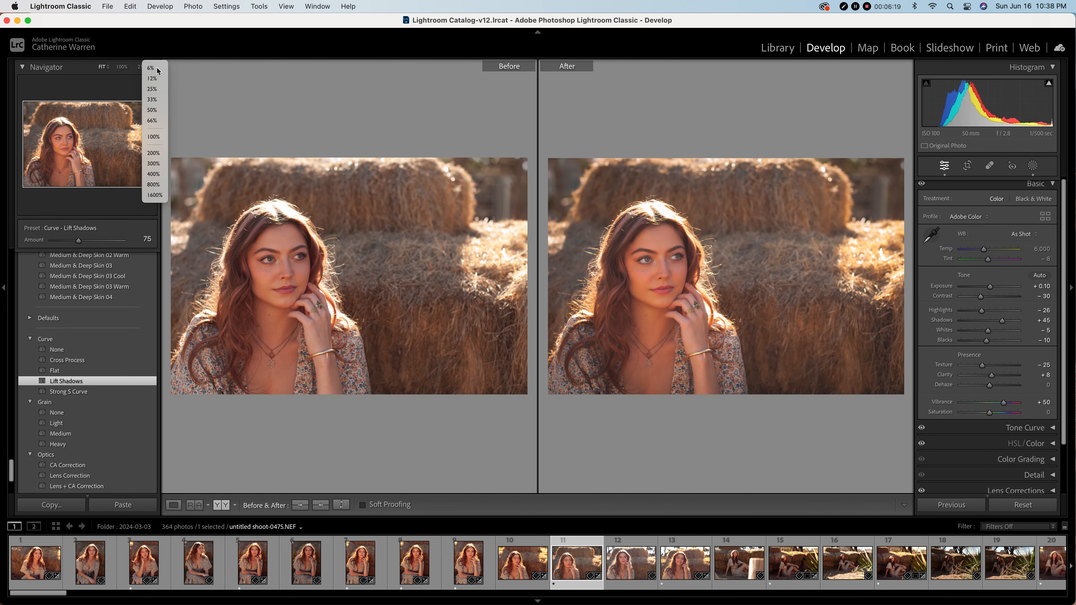
{"action": "left_click", "coordinate": [155, 113]}
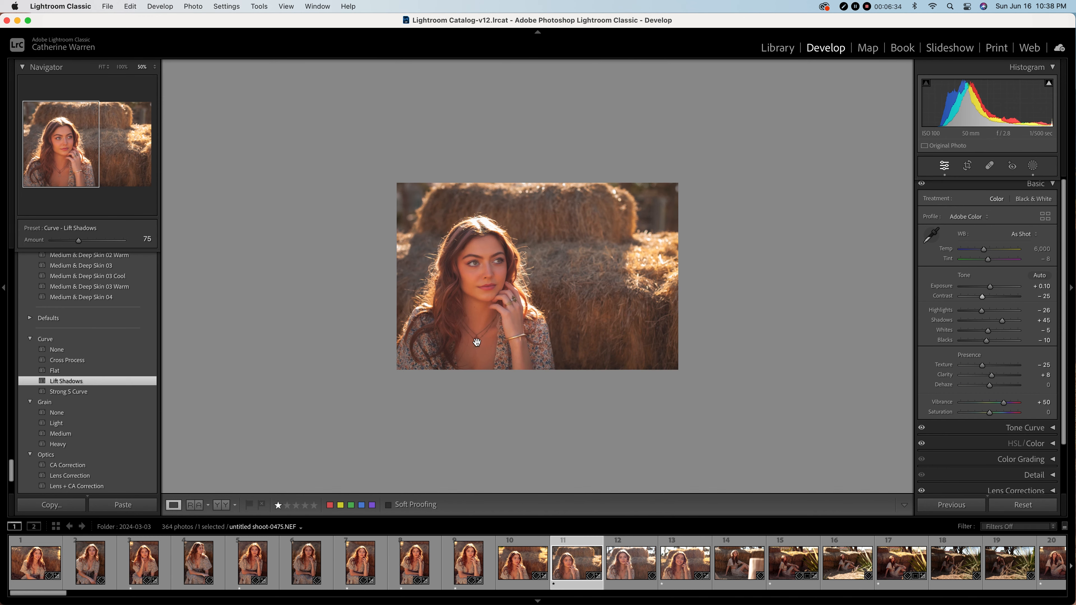
{"action": "left_click", "coordinate": [144, 67]}
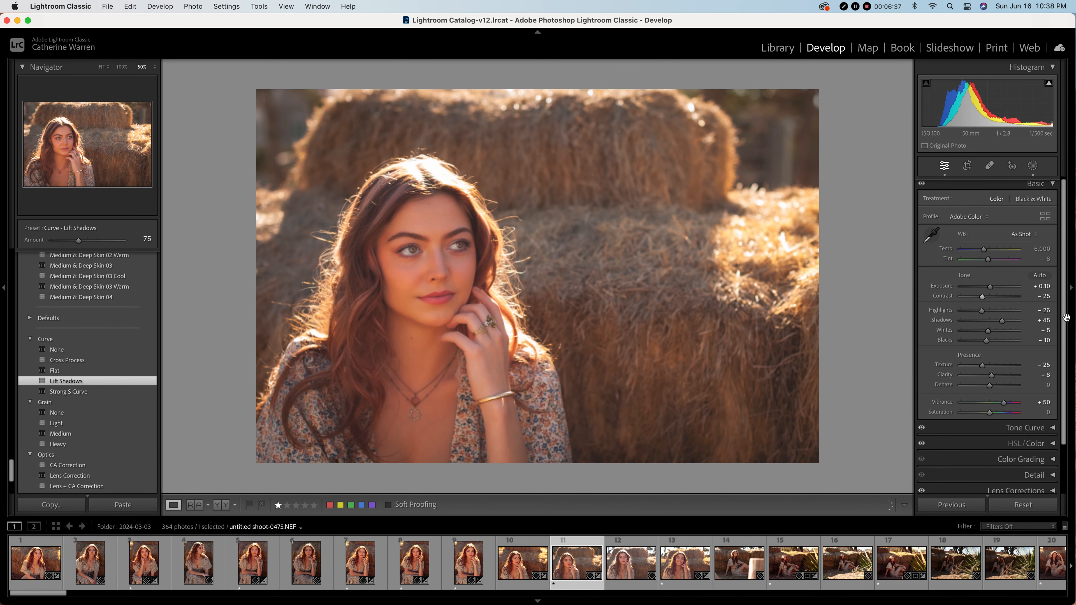
- Try strong positive and negative Dehaze on the portrait and set Dehaze to +13
{"action": "scroll", "coordinate": [1004, 381], "scroll_direction": "down", "scroll_amount": 2}
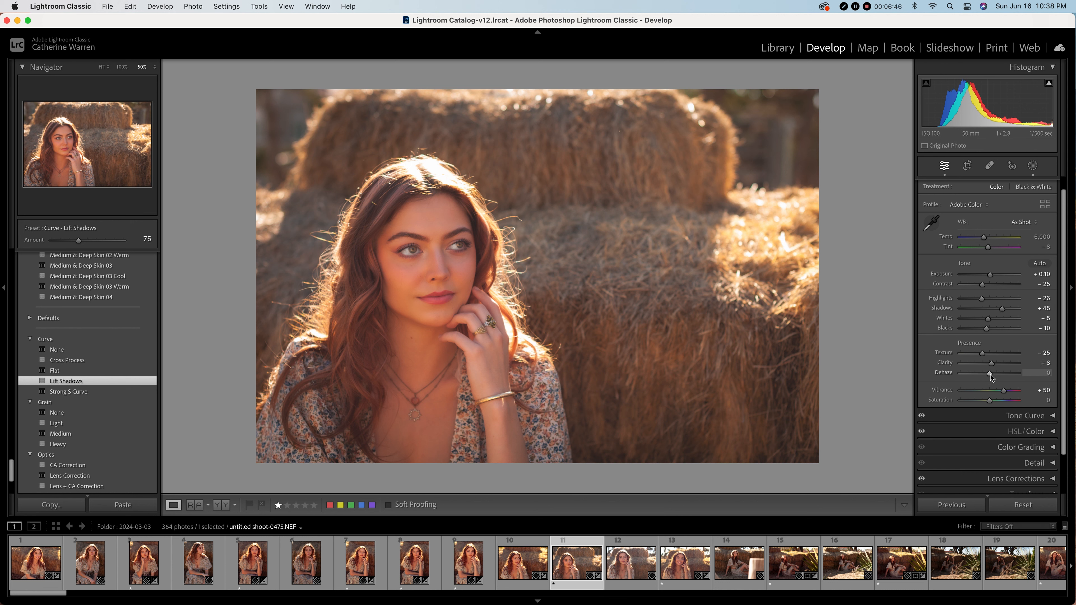
{"action": "left_click_drag", "start_coordinate": [990, 376], "coordinate": [1002, 375]}
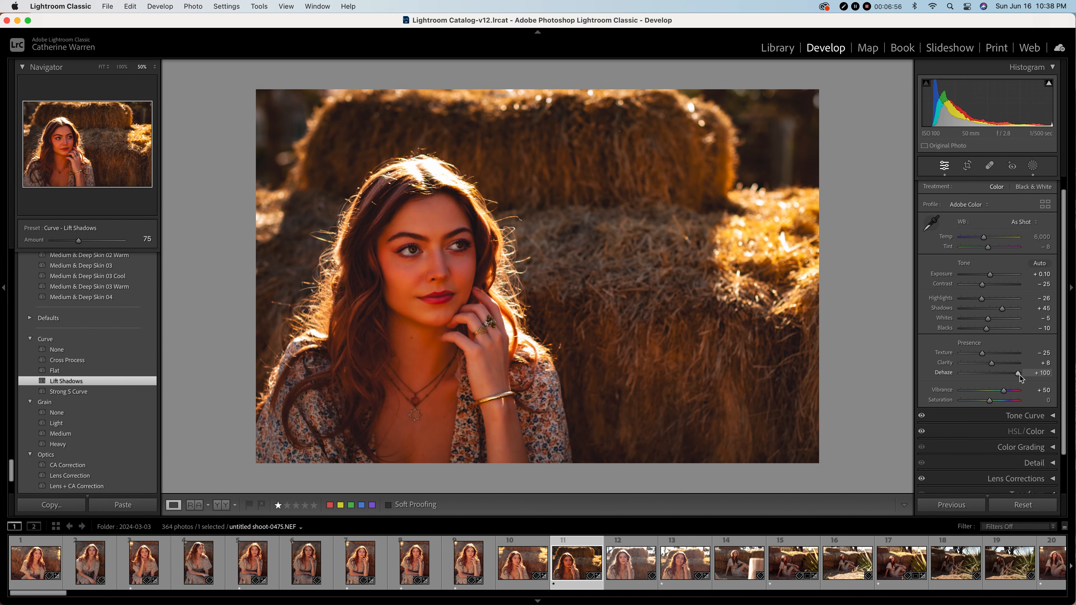
{"action": "left_click_drag", "start_coordinate": [1019, 375], "coordinate": [959, 380]}
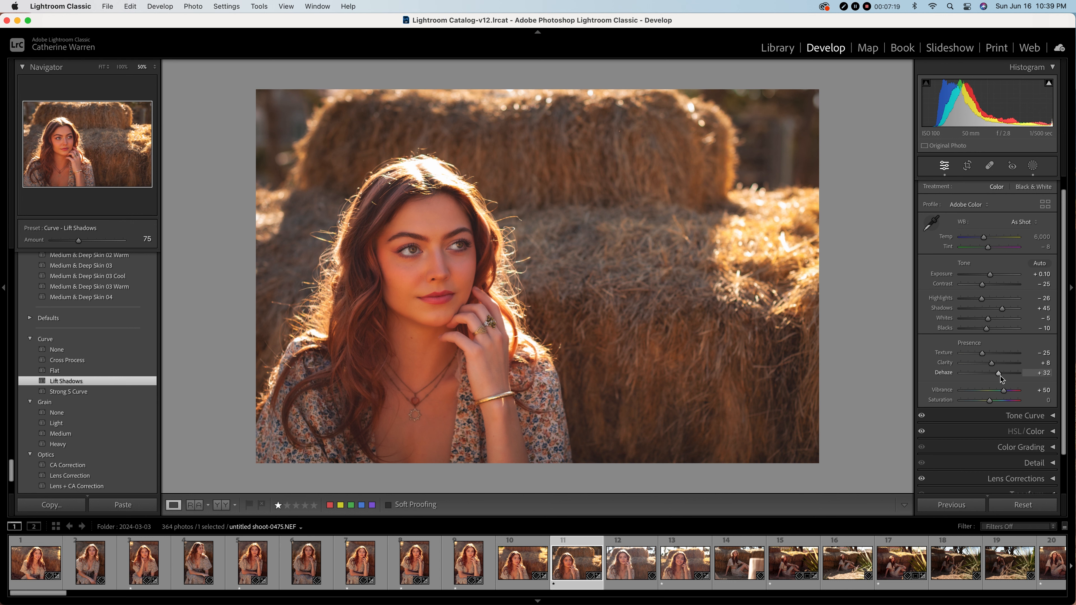
{"action": "left_click_drag", "start_coordinate": [1001, 376], "coordinate": [997, 377]}
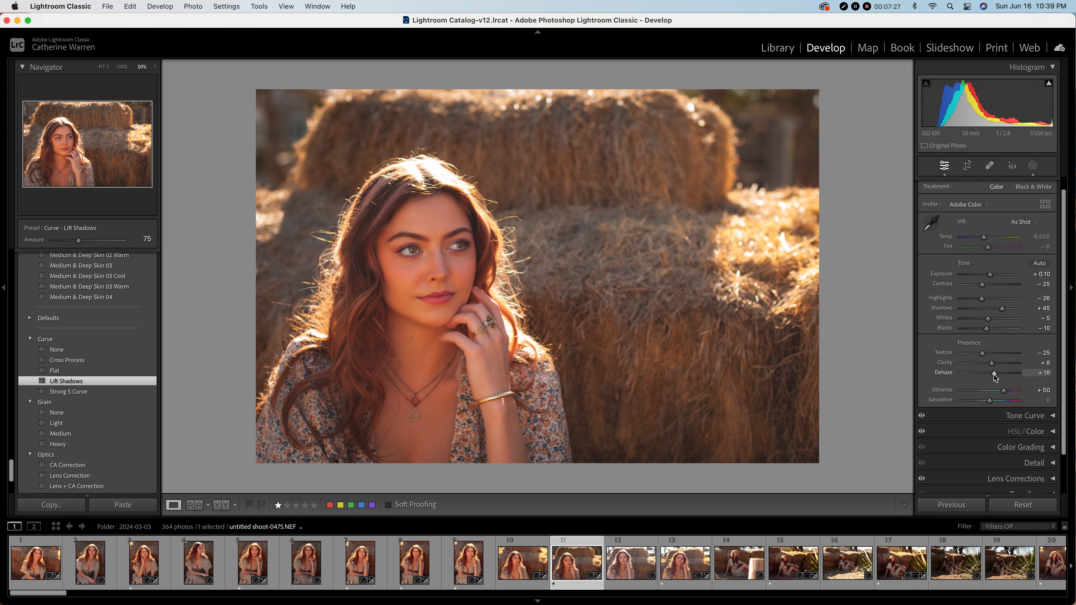
{"action": "key", "text": "Down"}
{"action": "left_click_drag", "start_coordinate": [994, 374], "coordinate": [990, 374]}
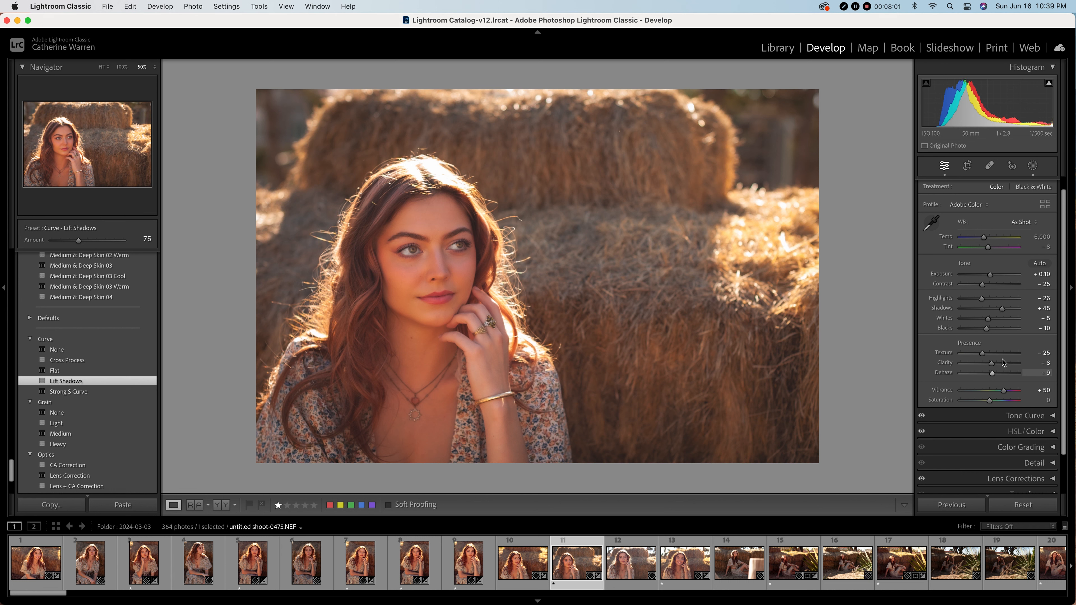
{"action": "left_click_drag", "start_coordinate": [995, 375], "coordinate": [996, 375]}
- Try muted and stronger Vibrance on the portrait and set Vibrance to +47
{"action": "left_click_drag", "start_coordinate": [1019, 392], "coordinate": [983, 394]}
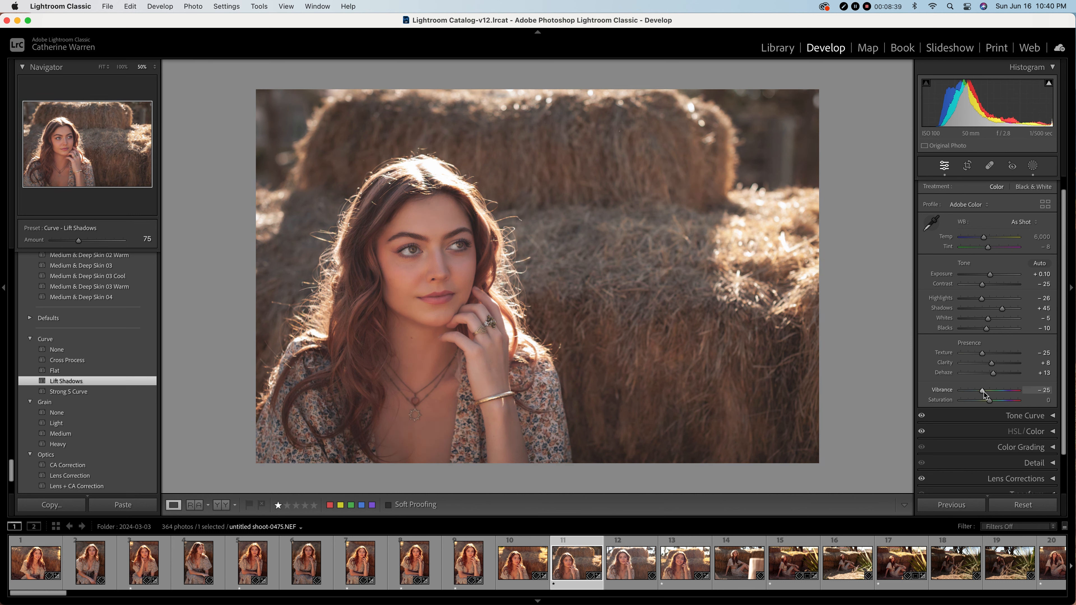
{"action": "left_click_drag", "start_coordinate": [989, 392], "coordinate": [996, 395]}
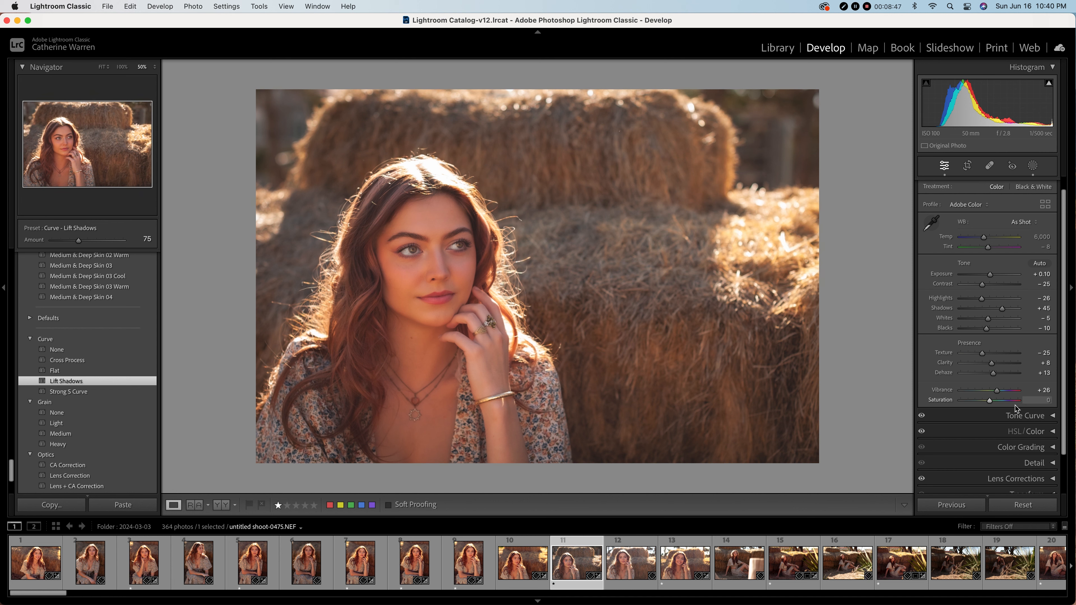
{"action": "left_click_drag", "start_coordinate": [1001, 395], "coordinate": [1007, 396]}
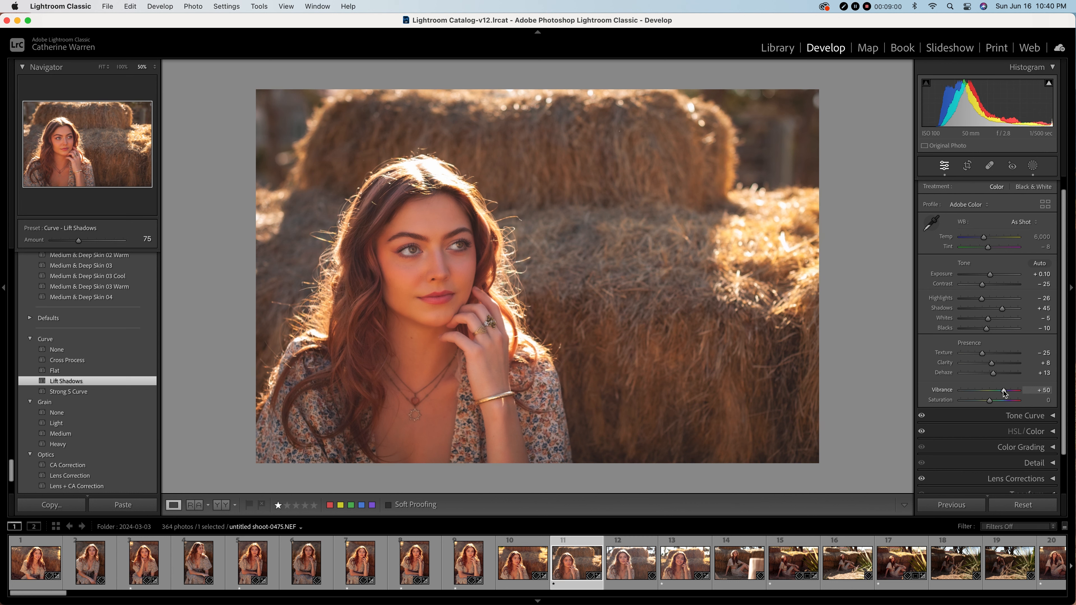
{"action": "left_click_drag", "start_coordinate": [1005, 392], "coordinate": [1002, 393]}
- Adjust the saturation of the portrait's orange and red tones in the HSL/Color settings
{"action": "scroll", "coordinate": [1040, 201], "scroll_direction": "up", "scroll_amount": 1}
{"action": "left_click", "coordinate": [1034, 185]}
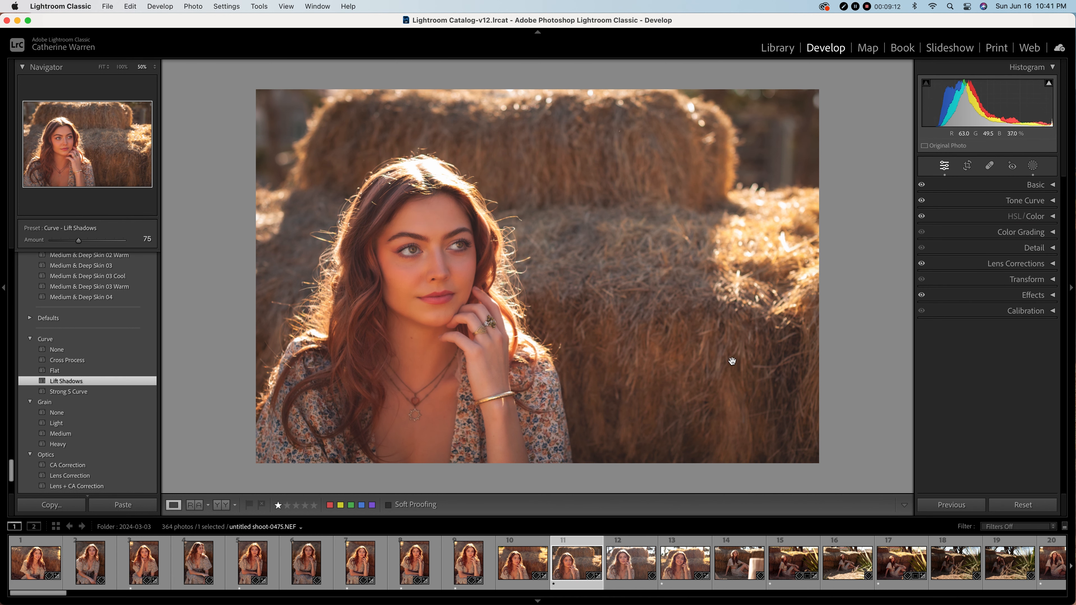
{"action": "left_click", "coordinate": [1053, 218]}
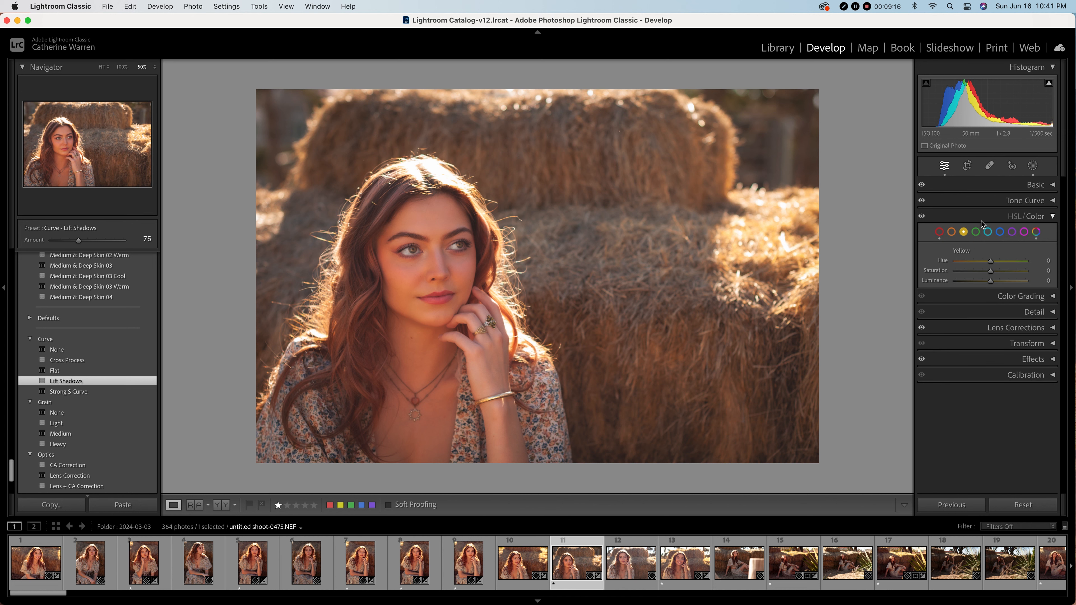
{"action": "left_click", "coordinate": [951, 232]}
{"action": "left_click_drag", "start_coordinate": [991, 273], "coordinate": [981, 273]}
{"action": "left_click", "coordinate": [940, 234]}
{"action": "left_click_drag", "start_coordinate": [987, 273], "coordinate": [987, 273]}
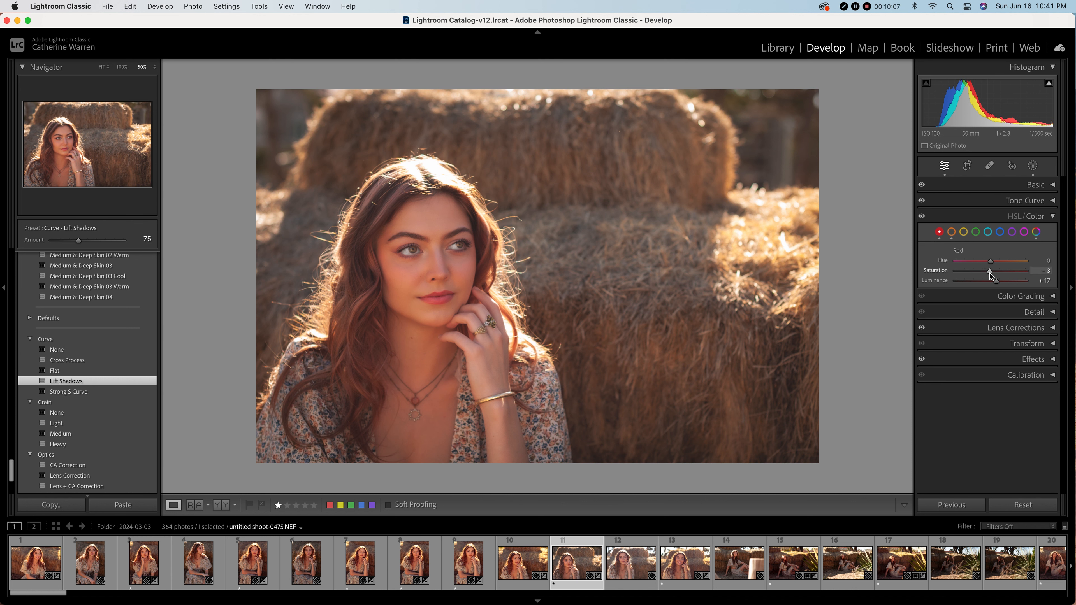
{"action": "mouse_move", "coordinate": [991, 274]}
{"action": "left_mouse_down"}
{"action": "mouse_move", "coordinate": [955, 274]}
{"action": "mouse_move", "coordinate": [978, 273]}
{"action": "left_mouse_up"}
- Try removing all orange saturation, set Orange Saturation to -25, and check the portrait in a before and after comparison
{"action": "left_click", "coordinate": [952, 232]}
{"action": "left_click_drag", "start_coordinate": [987, 273], "coordinate": [953, 273]}
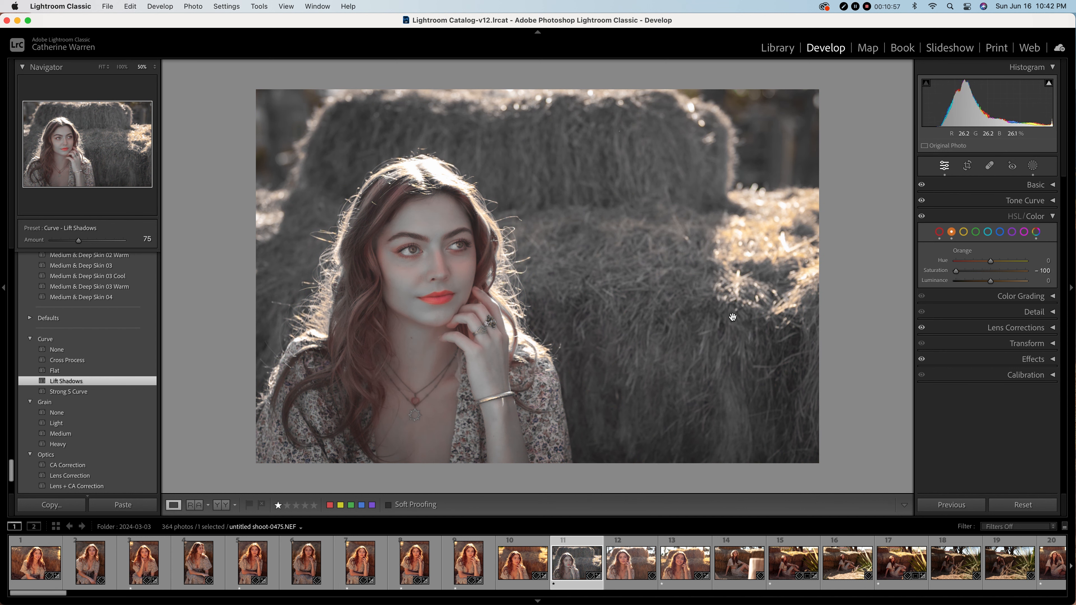
{"action": "left_click_drag", "start_coordinate": [956, 273], "coordinate": [976, 273]}
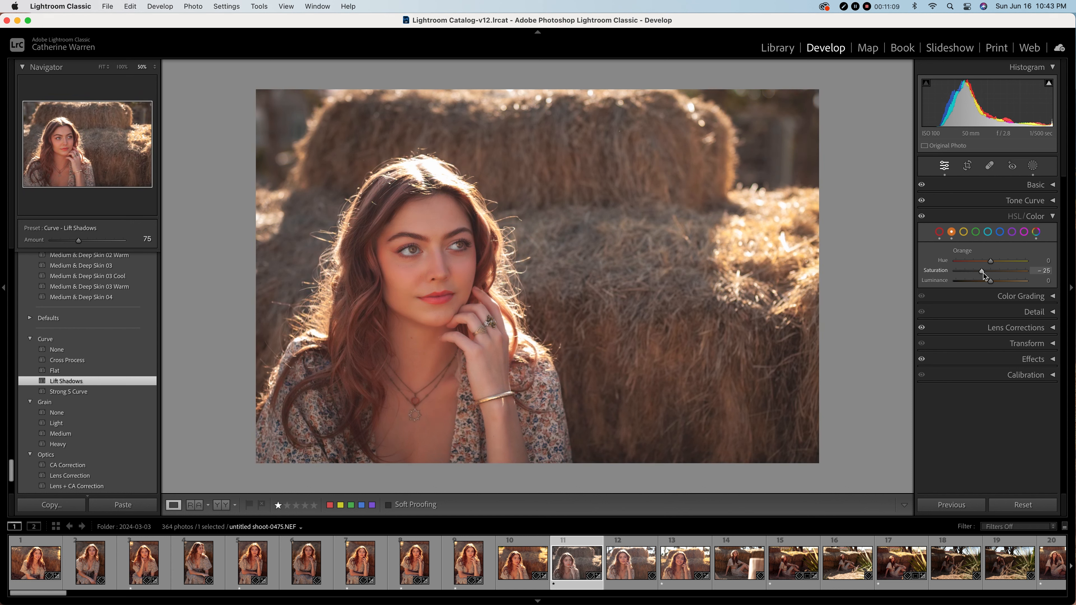
{"action": "left_click", "coordinate": [226, 505]}
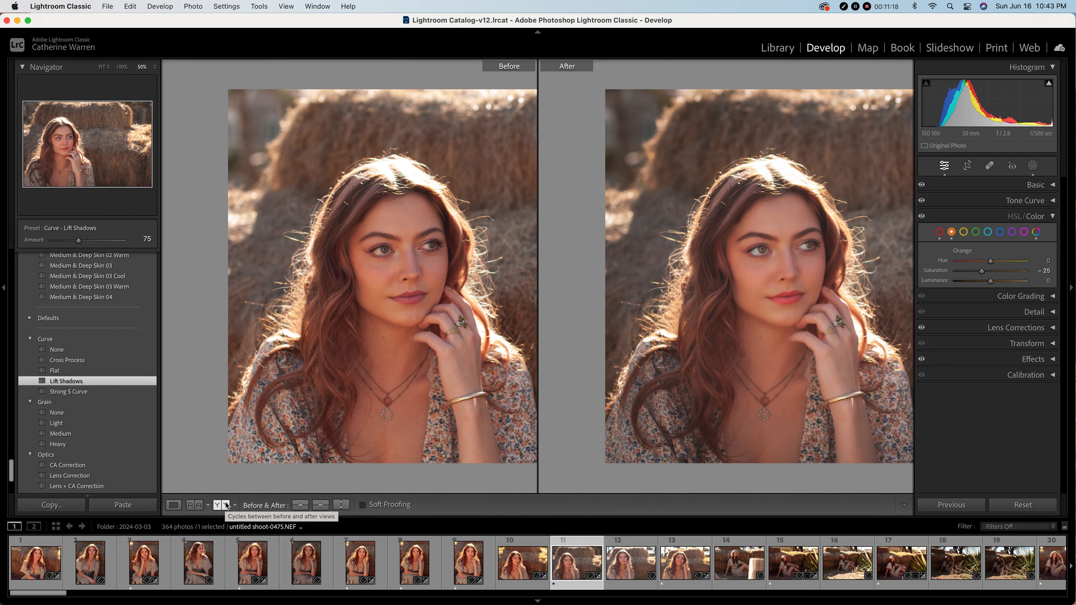
{"action": "left_click_drag", "start_coordinate": [510, 421], "coordinate": [450, 423]}
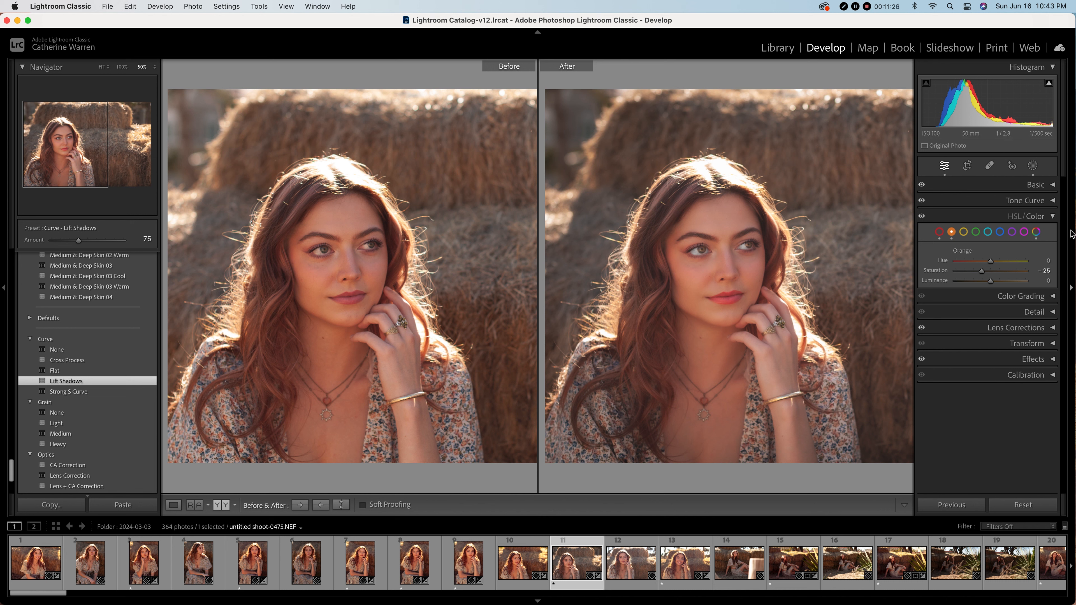
- Raise the portrait's Vibrance to +58 and examine the before and after comparison at fit and 50% zoom
{"action": "left_click", "coordinate": [1053, 216]}
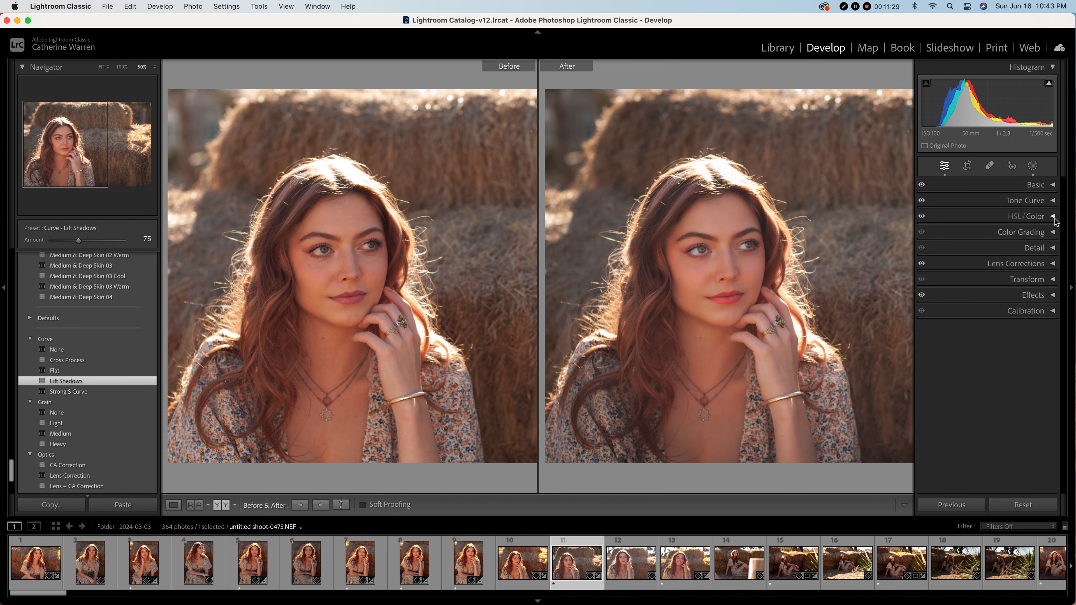
{"action": "left_click", "coordinate": [1052, 189]}
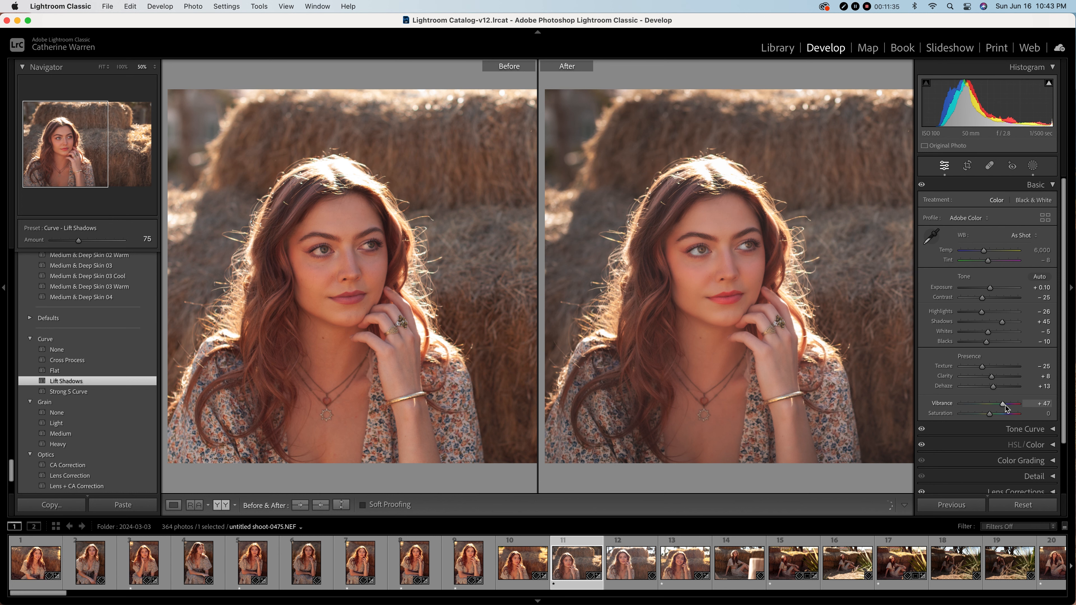
{"action": "left_click_drag", "start_coordinate": [1008, 408], "coordinate": [1010, 408]}
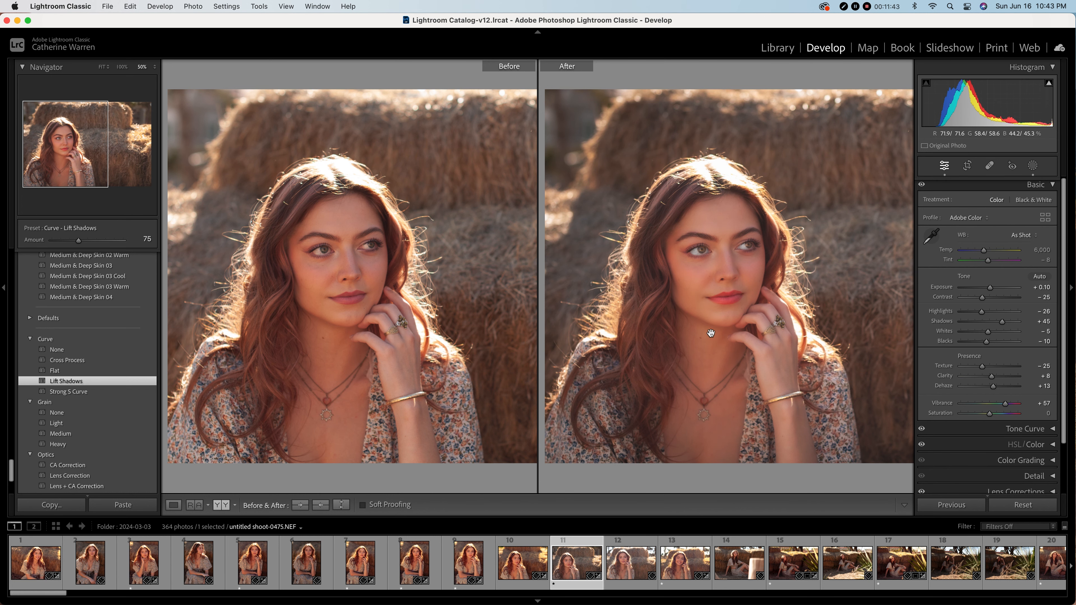
{"action": "left_click_drag", "start_coordinate": [847, 392], "coordinate": [831, 392]}
{"action": "mouse_move", "coordinate": [1005, 404]}
{"action": "left_mouse_down"}
{"action": "mouse_move", "coordinate": [1024, 411]}
{"action": "mouse_move", "coordinate": [1009, 409]}
{"action": "left_mouse_up"}
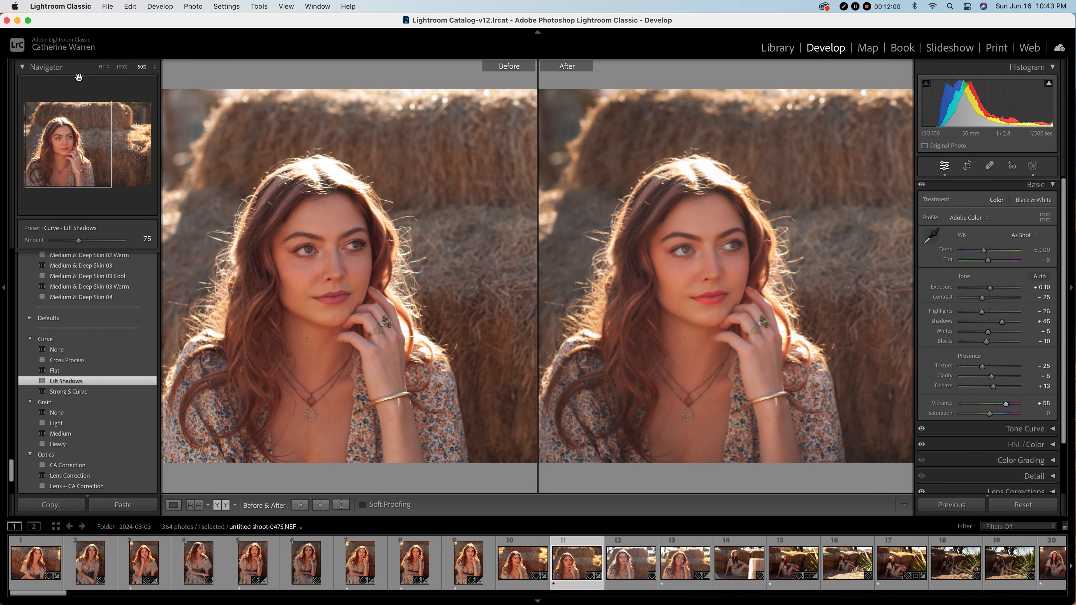
{"action": "left_click", "coordinate": [155, 68]}
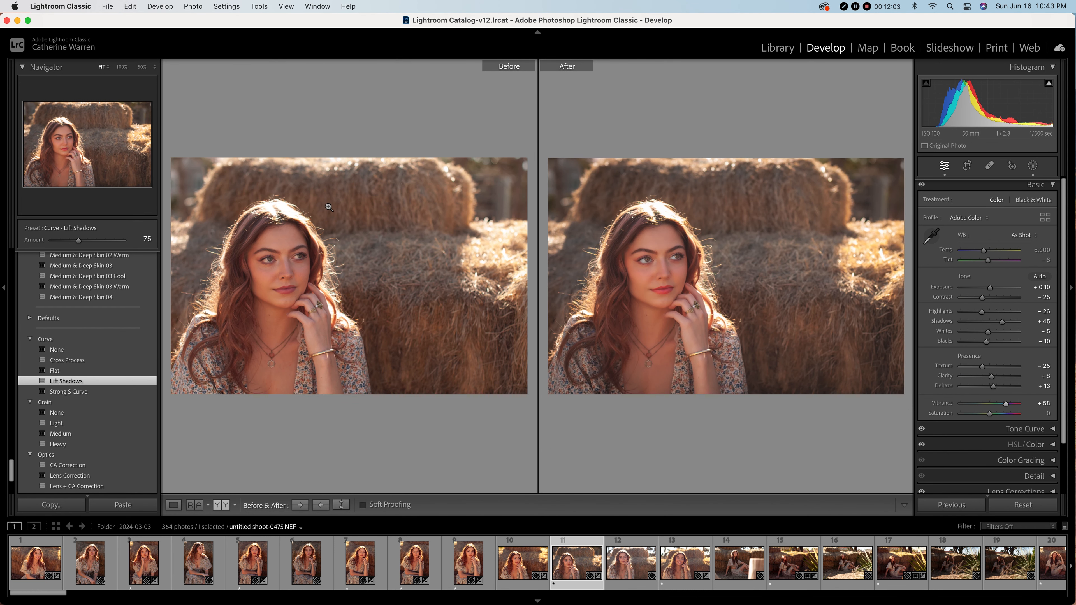
{"action": "left_click", "coordinate": [351, 201]}
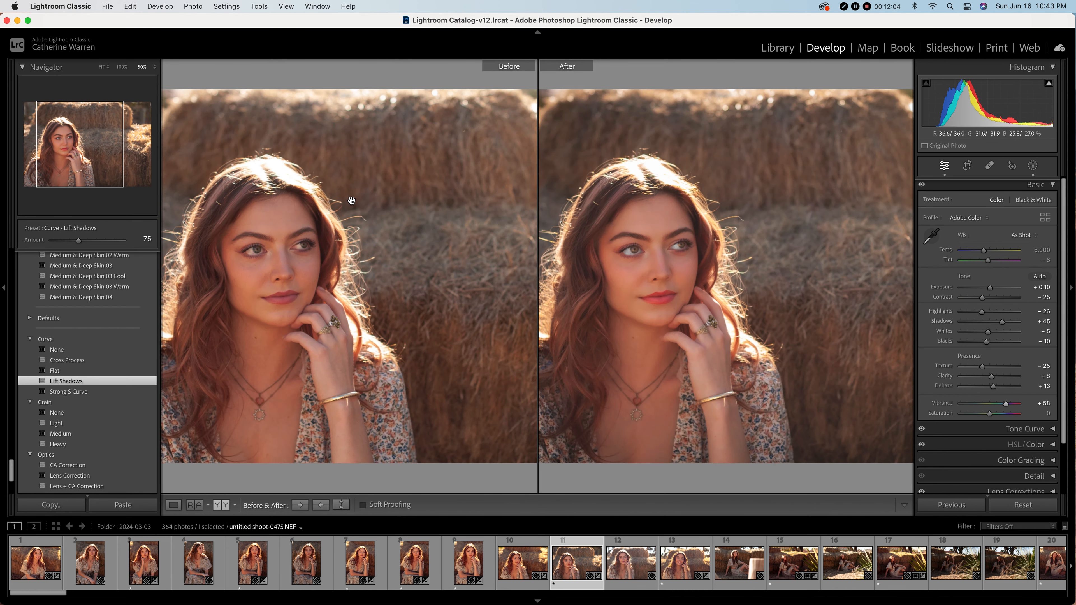
{"action": "scroll", "coordinate": [351, 201], "scroll_direction": "left", "scroll_amount": 3}
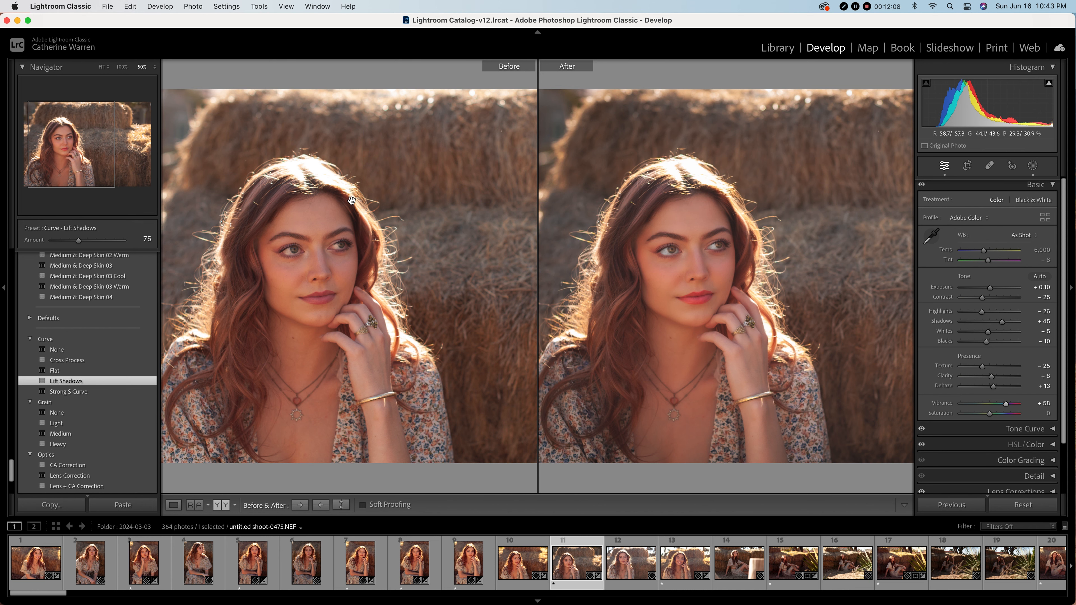
{"action": "left_click", "coordinate": [351, 201]}
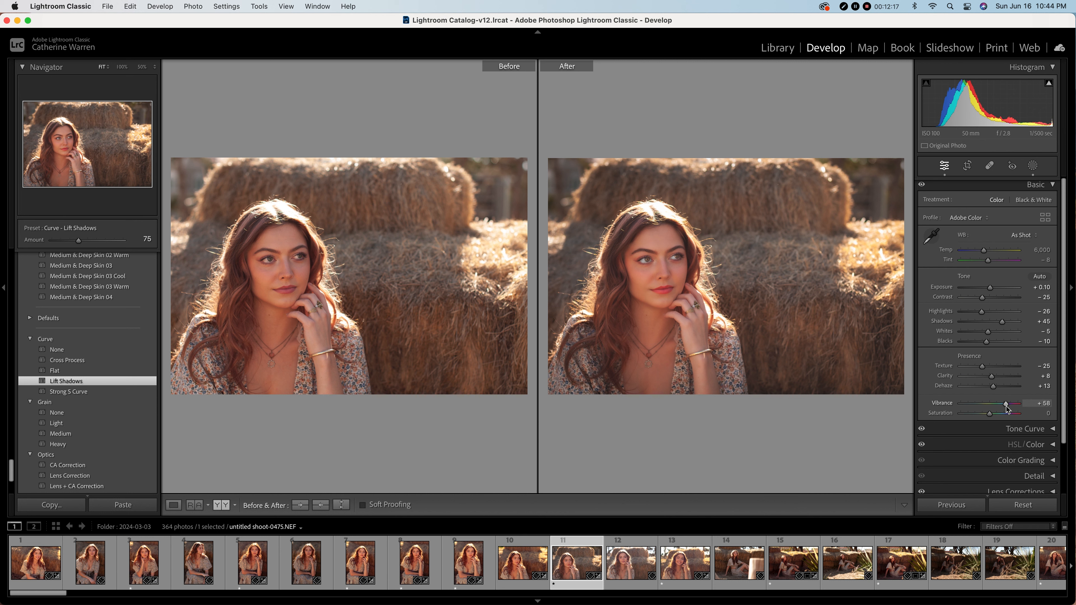
- Set Vibrance to +75, check the before and after comparison up close, and return to the single edited photo
{"action": "left_click_drag", "start_coordinate": [1006, 405], "coordinate": [1007, 407]}
{"action": "left_click_drag", "start_coordinate": [1009, 407], "coordinate": [1013, 407]}
{"action": "left_click_drag", "start_coordinate": [1012, 406], "coordinate": [1012, 407]}
{"action": "left_click", "coordinate": [388, 320]}
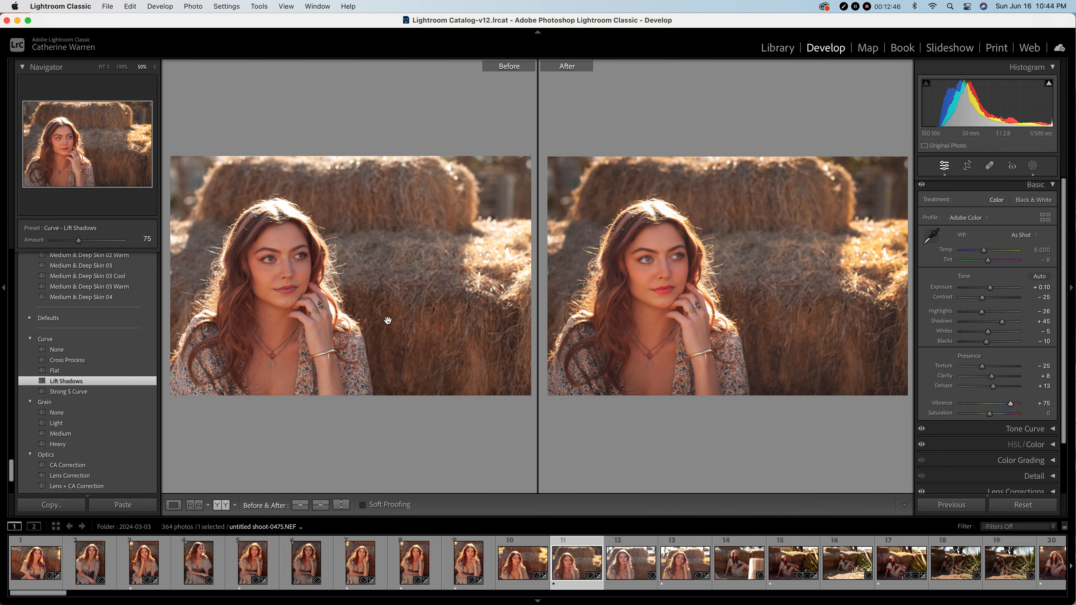
{"action": "left_click", "coordinate": [464, 312]}
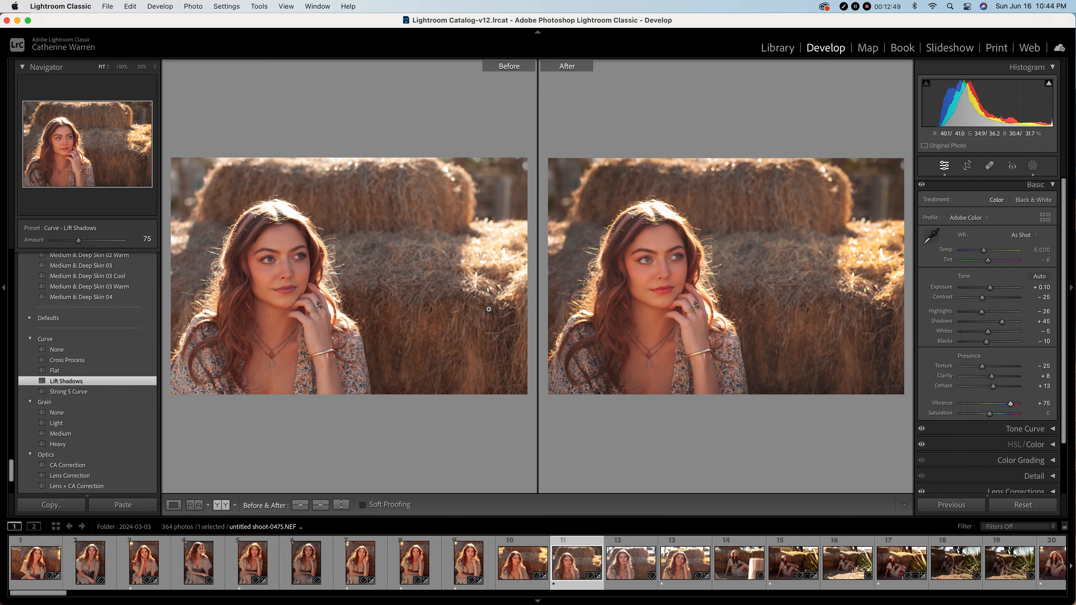
{"action": "left_click", "coordinate": [173, 505]}
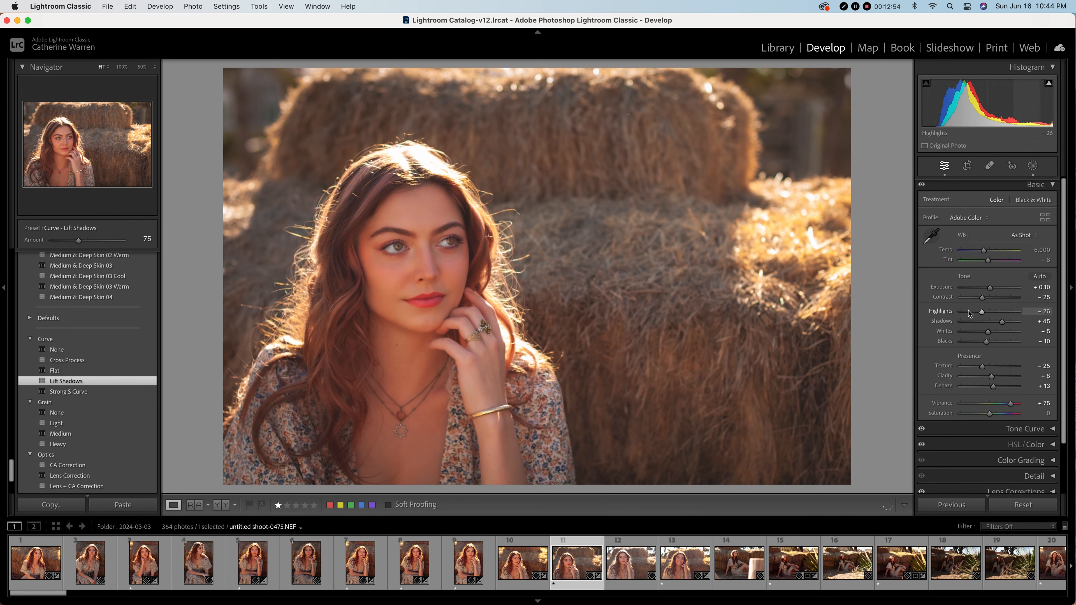
- Try removing all yellow saturation from the portrait in the HSL/Color settings, and set Yellow Saturation to about -15
{"action": "left_click", "coordinate": [1047, 185]}
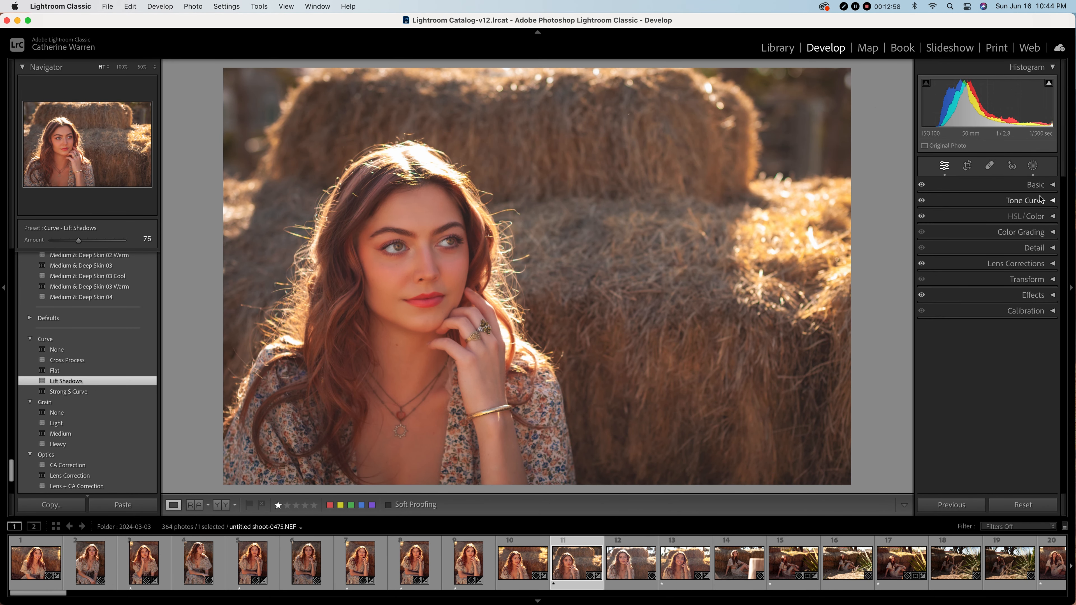
{"action": "left_click", "coordinate": [1054, 202]}
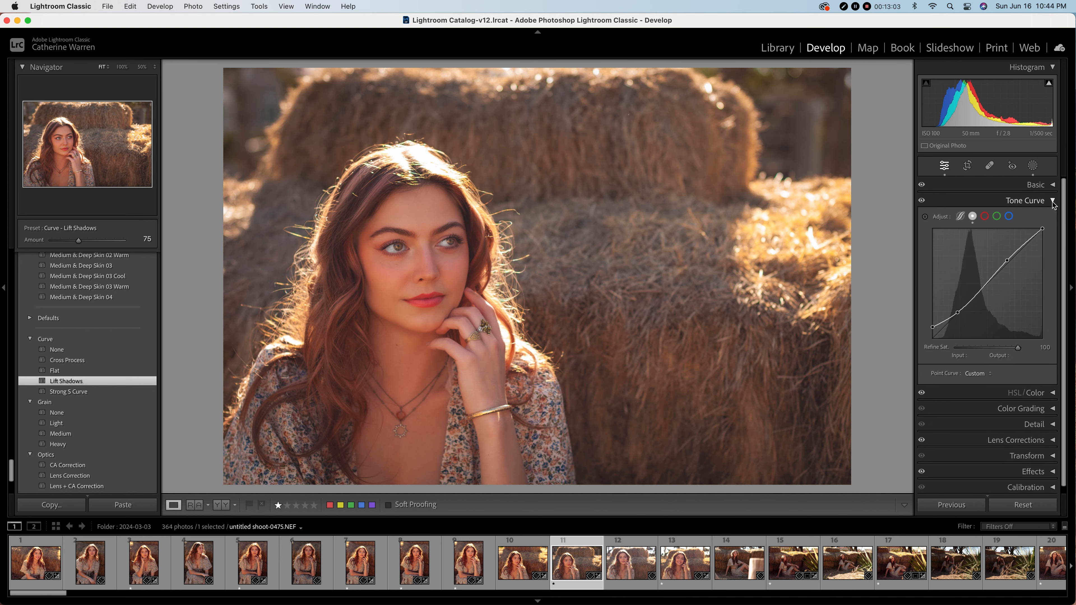
{"action": "left_click", "coordinate": [1054, 203]}
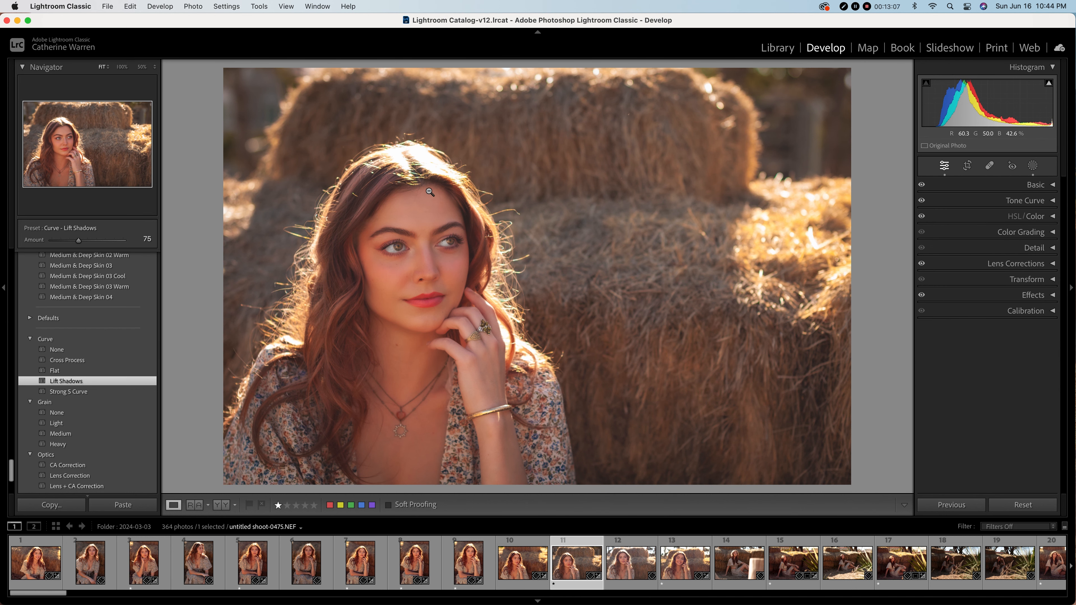
{"action": "left_click", "coordinate": [967, 216]}
{"action": "left_click", "coordinate": [964, 233]}
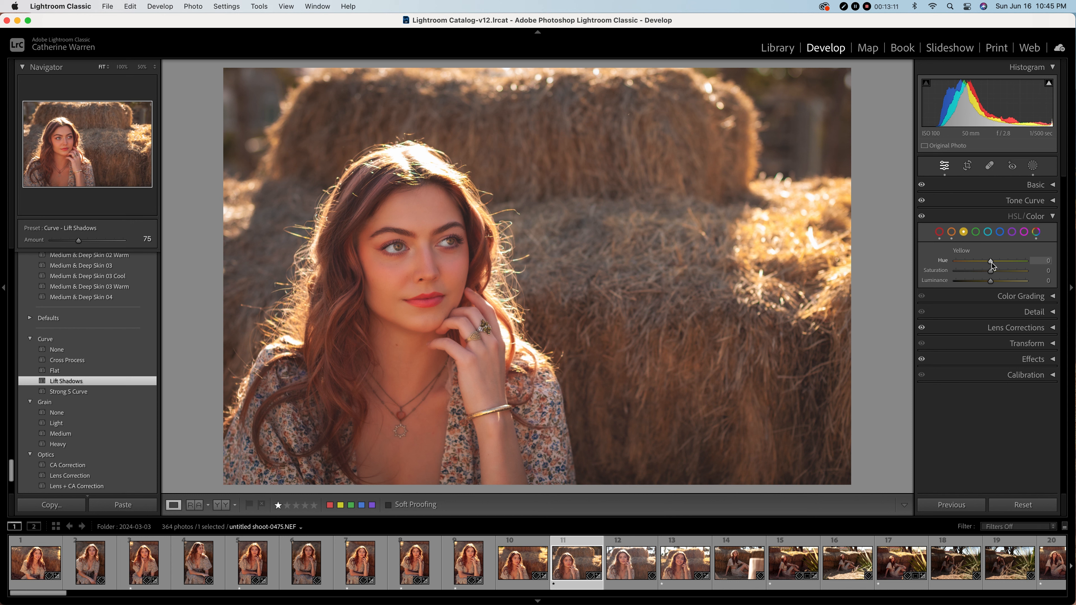
{"action": "left_click_drag", "start_coordinate": [991, 271], "coordinate": [933, 276]}
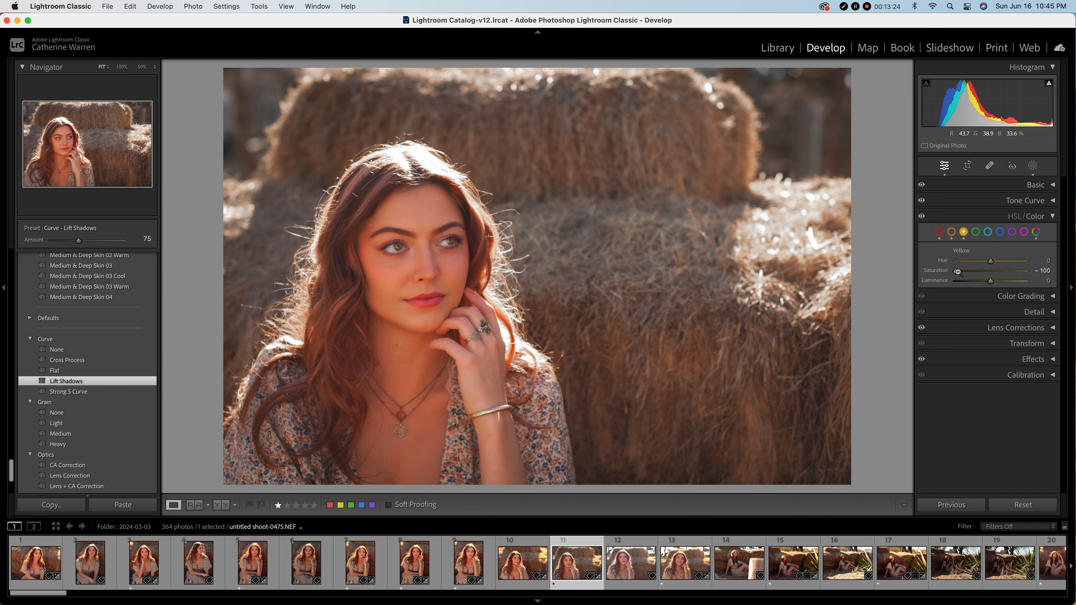
{"action": "left_click_drag", "start_coordinate": [958, 275], "coordinate": [974, 276]}
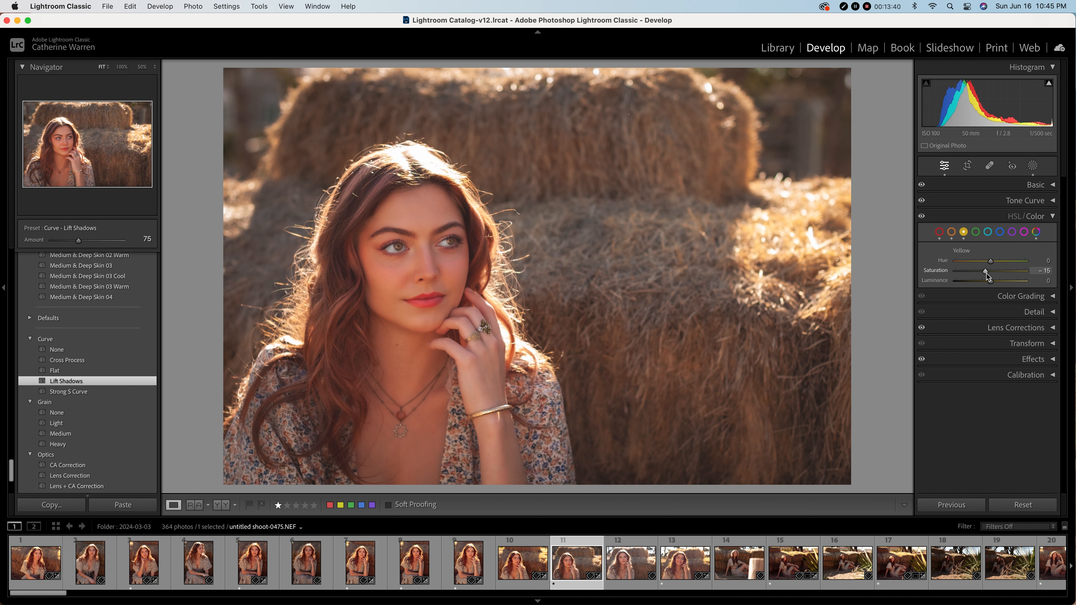
{"action": "left_click", "coordinate": [951, 232]}
{"action": "left_click", "coordinate": [964, 232]}
{"action": "mouse_move", "coordinate": [985, 272]}
{"action": "left_mouse_down"}
{"action": "mouse_move", "coordinate": [1012, 274]}
{"action": "mouse_move", "coordinate": [999, 276]}
{"action": "left_mouse_up"}
{"action": "left_click", "coordinate": [985, 275]}
- Set the portrait's Orange Hue to +2 and check the result in a before and after comparison
{"action": "left_click", "coordinate": [952, 233]}
{"action": "mouse_move", "coordinate": [991, 262]}
{"action": "left_mouse_down"}
{"action": "mouse_move", "coordinate": [1009, 266]}
{"action": "mouse_move", "coordinate": [990, 265]}
{"action": "left_mouse_up"}
{"action": "left_click_drag", "start_coordinate": [989, 265], "coordinate": [993, 265]}
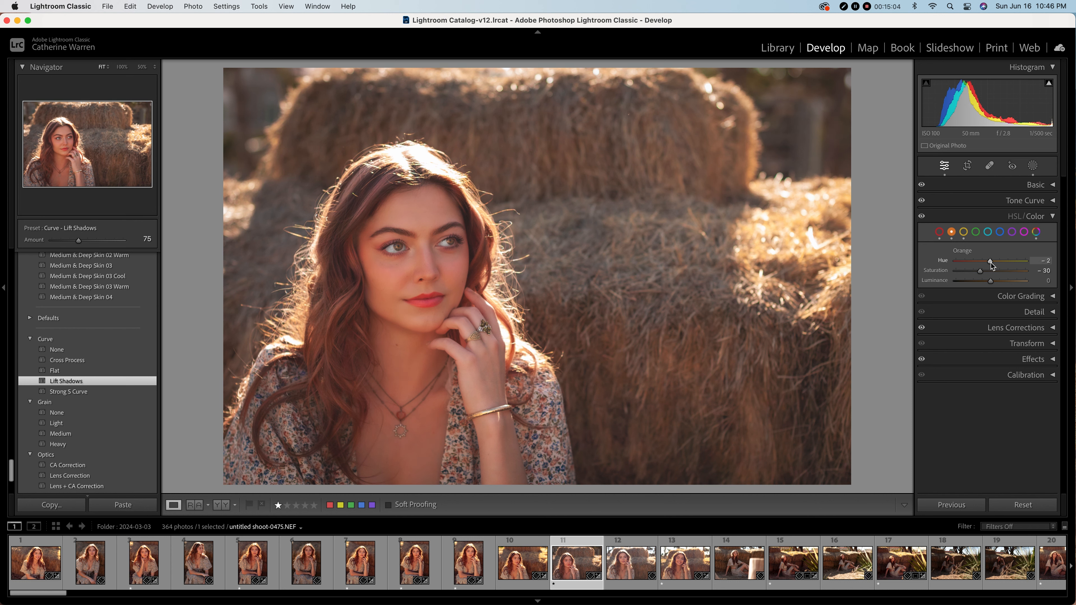
{"action": "left_click_drag", "start_coordinate": [991, 264], "coordinate": [993, 265]}
{"action": "left_click", "coordinate": [221, 506]}
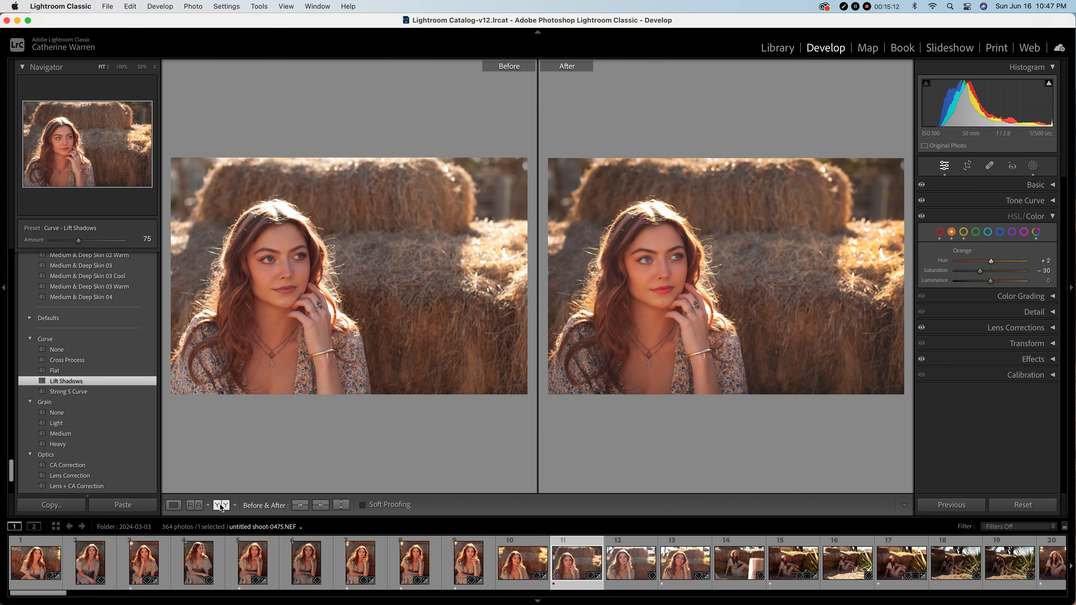
{"action": "left_click", "coordinate": [174, 505]}
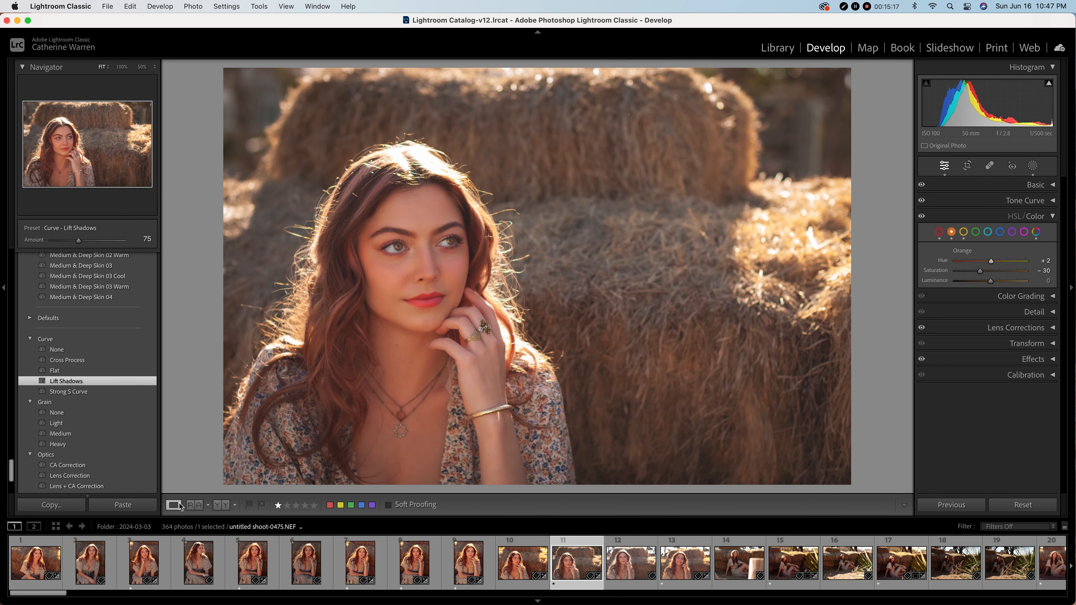
{"action": "left_click", "coordinate": [1055, 217]}
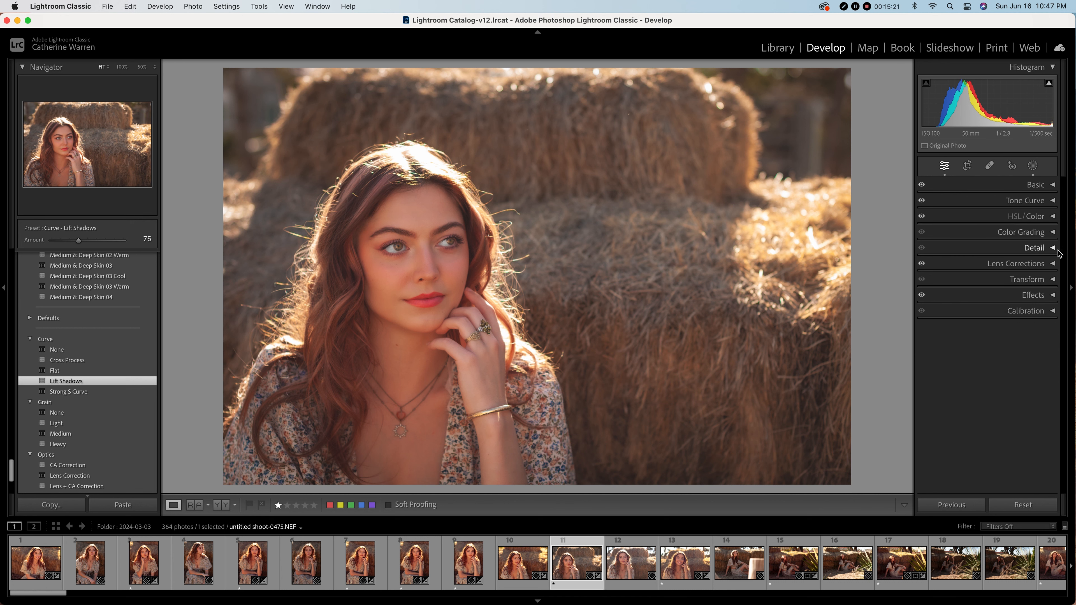
- Add a midtone point to the blue channel tone curve at input 131, output 128, and check the before and after comparison
{"action": "left_click", "coordinate": [1054, 232]}
{"action": "left_click", "coordinate": [1051, 201]}
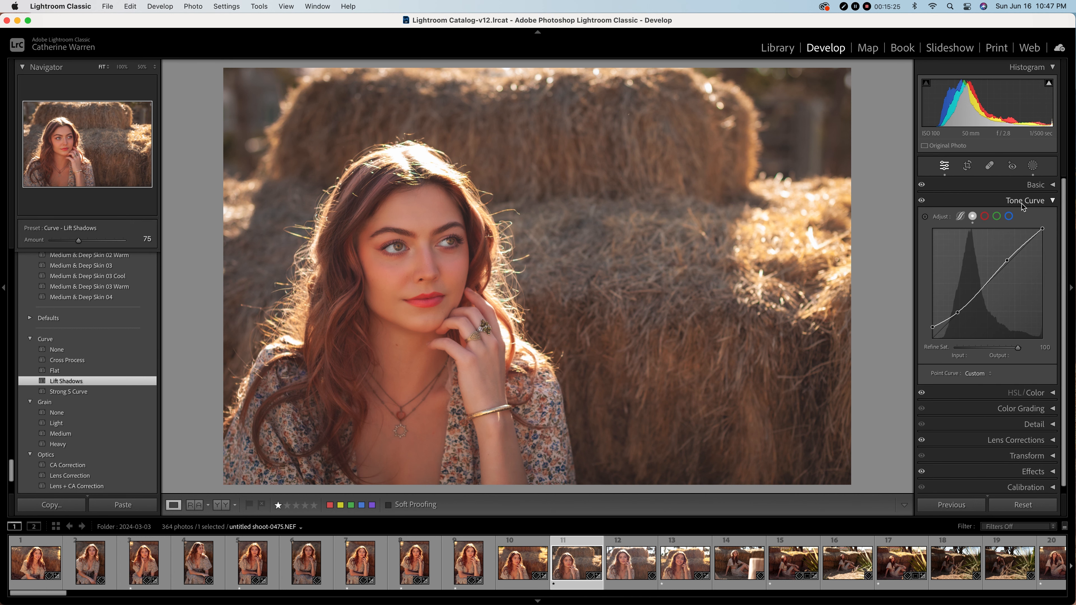
{"action": "left_click", "coordinate": [986, 217]}
{"action": "left_click", "coordinate": [1010, 217]}
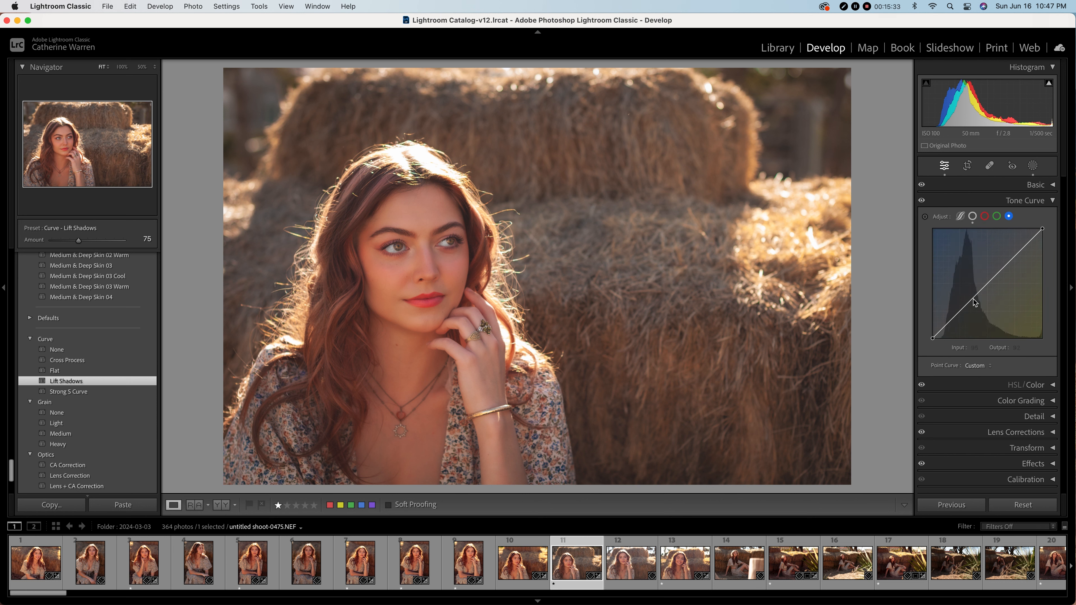
{"action": "left_click_drag", "start_coordinate": [974, 296], "coordinate": [990, 284]}
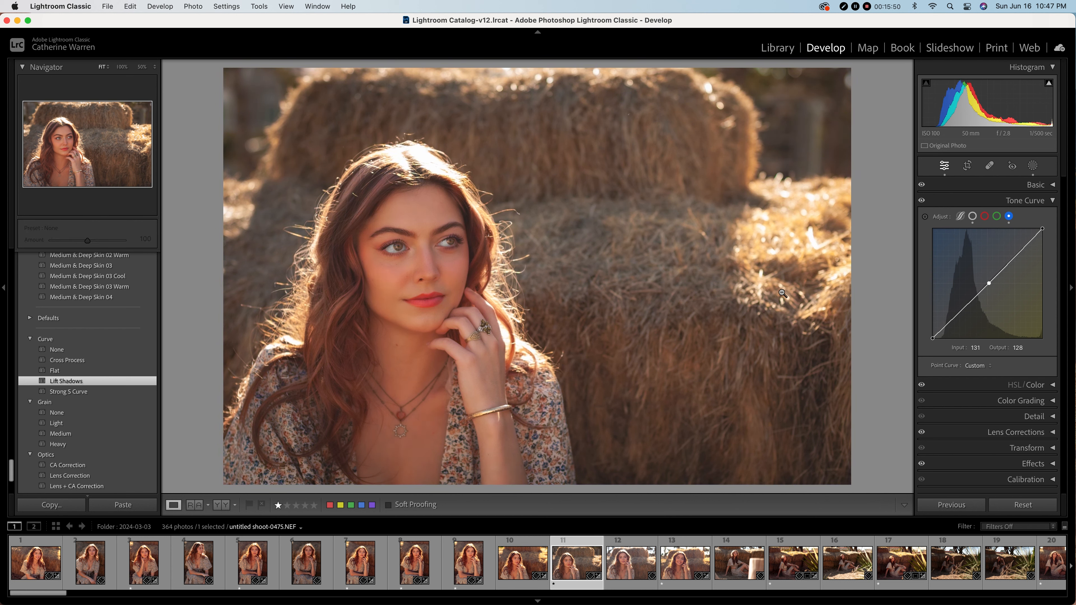
{"action": "left_click", "coordinate": [220, 506]}
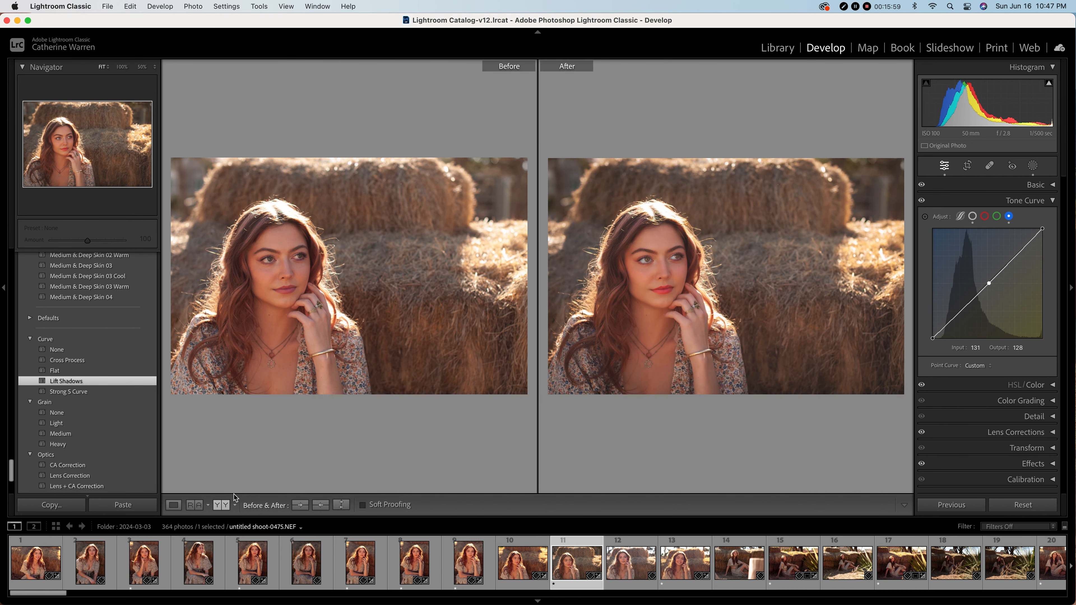
{"action": "left_click", "coordinate": [173, 505]}
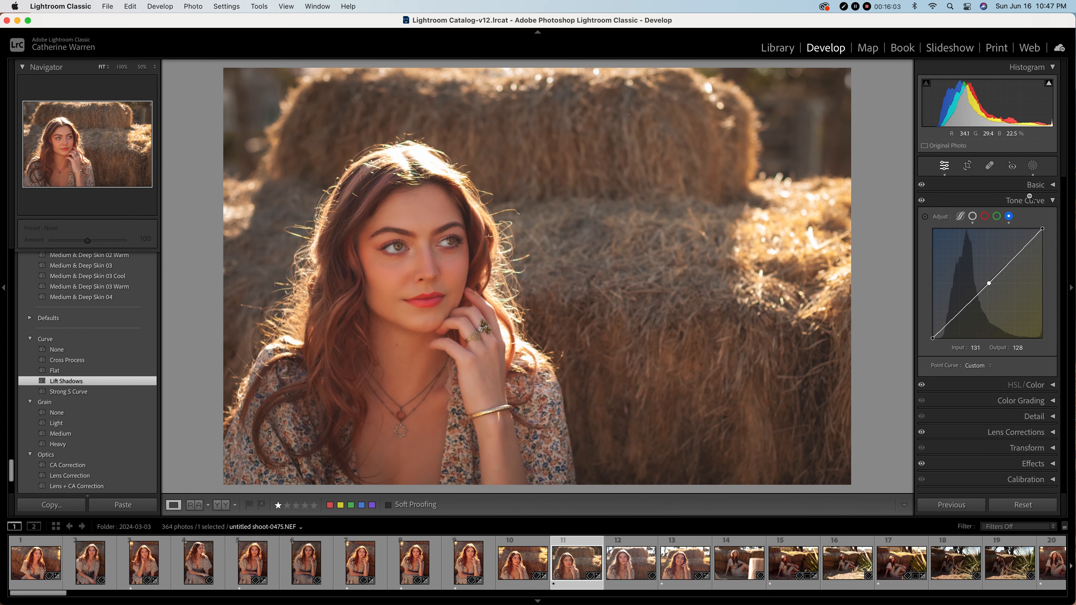
- Tint the shadows green in Color Grading with Hue 135 and Saturation 22
{"action": "left_click", "coordinate": [1053, 201]}
{"action": "left_click", "coordinate": [1049, 233]}
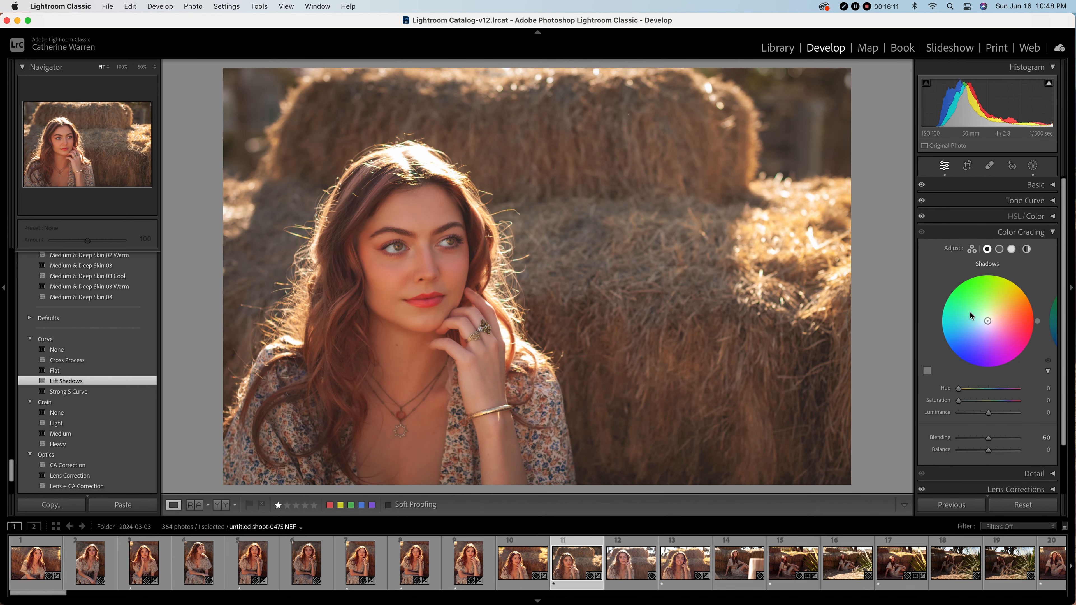
{"action": "mouse_move", "coordinate": [972, 314]}
{"action": "left_mouse_down"}
{"action": "mouse_move", "coordinate": [980, 300]}
{"action": "mouse_move", "coordinate": [980, 314]}
{"action": "left_mouse_up"}
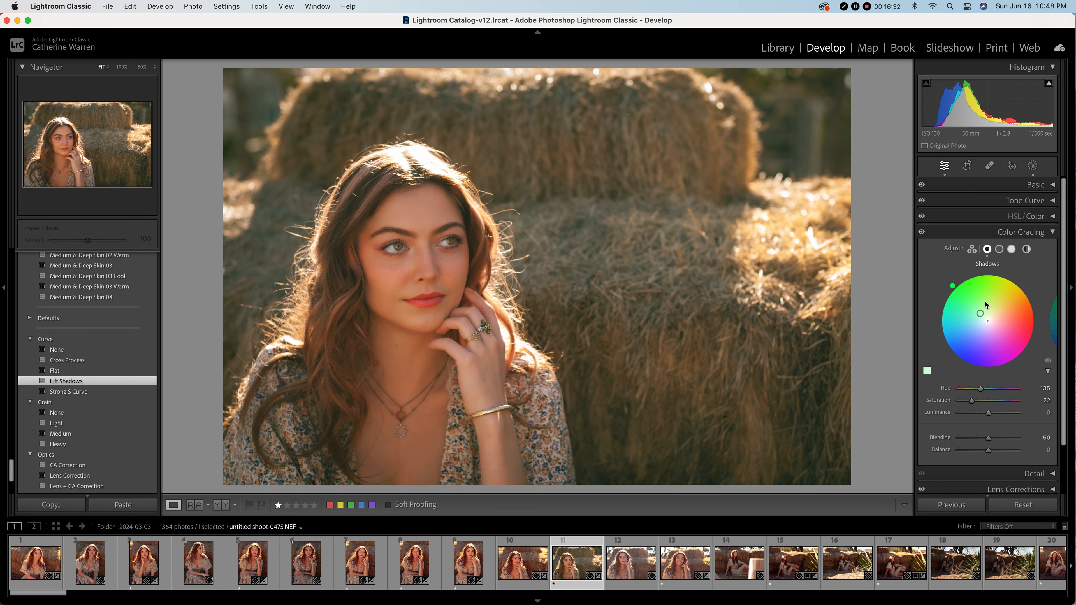
- Tint the Color Grading highlights yellow with Hue 57 and Saturation 39, and check the before and after comparison
{"action": "left_click", "coordinate": [1011, 249]}
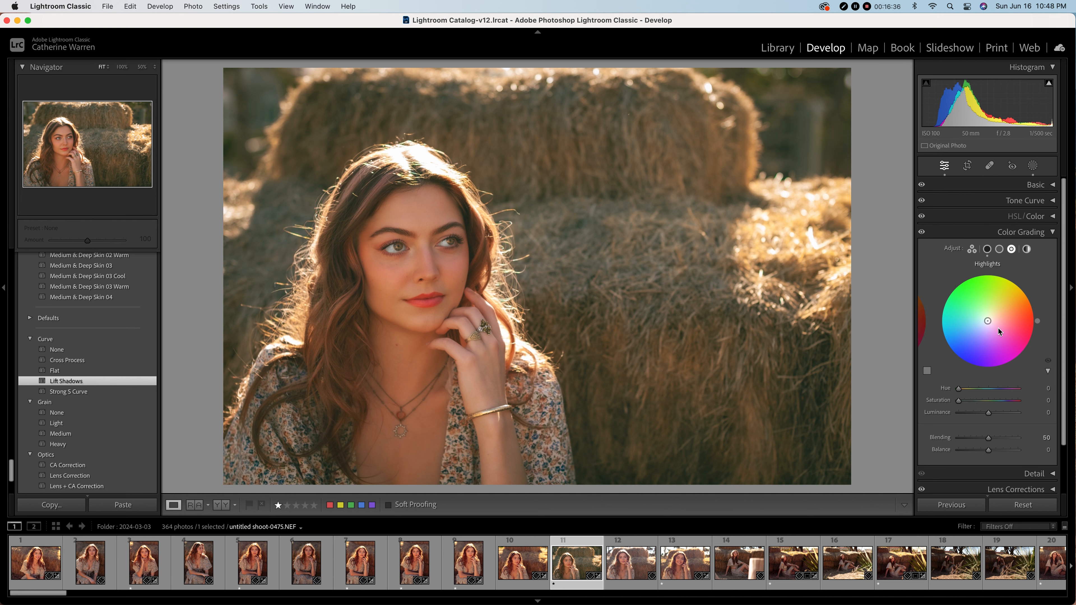
{"action": "left_click_drag", "start_coordinate": [1009, 342], "coordinate": [979, 327]}
{"action": "left_click_drag", "start_coordinate": [978, 326], "coordinate": [1002, 305]}
{"action": "mouse_move", "coordinate": [1001, 304]}
{"action": "left_mouse_down"}
{"action": "mouse_move", "coordinate": [984, 298]}
{"action": "mouse_move", "coordinate": [997, 303]}
{"action": "left_mouse_up"}
{"action": "left_click_drag", "start_coordinate": [996, 304], "coordinate": [997, 306]}
{"action": "left_click", "coordinate": [219, 506]}
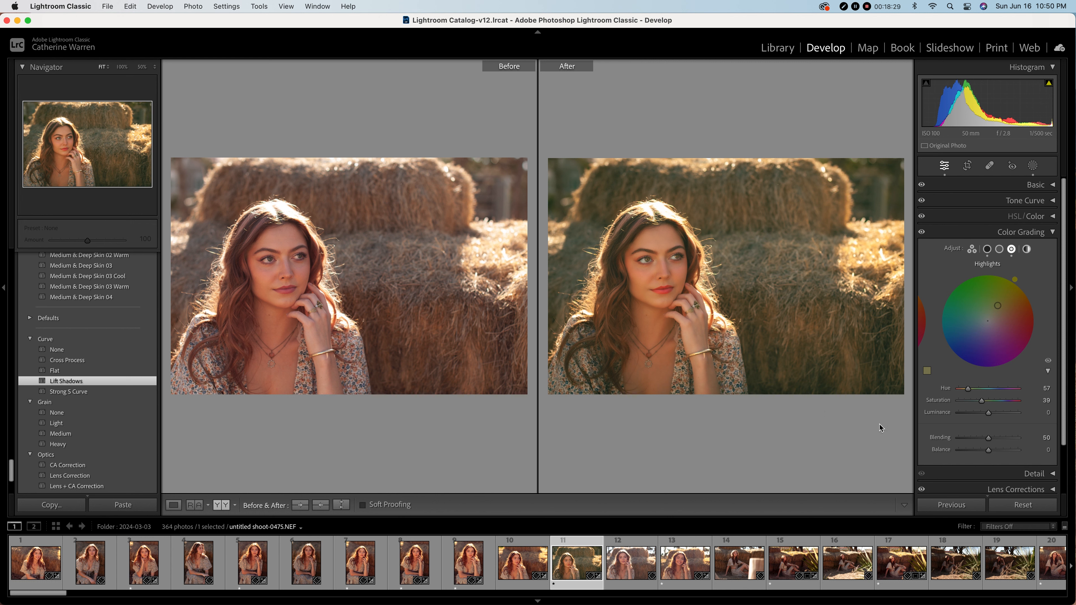
- Create a virtual copy of the portrait and shift its Color Grading highlights to a cool teal tint
{"action": "right_click", "coordinate": [577, 564]}
{"action": "left_click", "coordinate": [753, 477]}
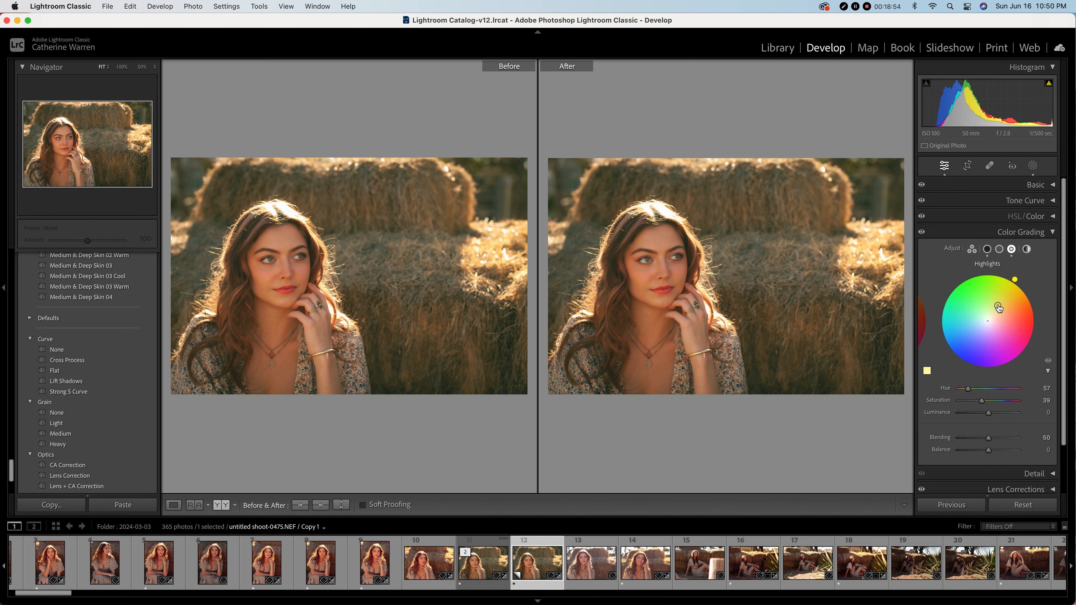
{"action": "left_click_drag", "start_coordinate": [998, 308], "coordinate": [980, 324]}
{"action": "left_click_drag", "start_coordinate": [980, 325], "coordinate": [970, 329]}
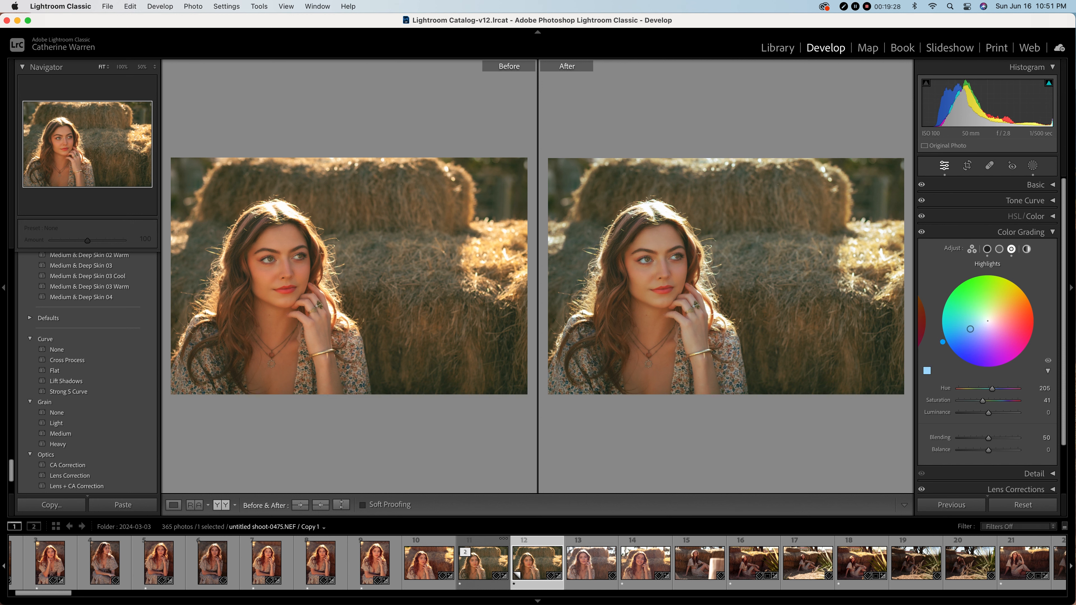
{"action": "mouse_move", "coordinate": [970, 329]}
{"action": "left_mouse_down"}
{"action": "mouse_move", "coordinate": [976, 340]}
{"action": "mouse_move", "coordinate": [973, 317]}
{"action": "left_mouse_up"}
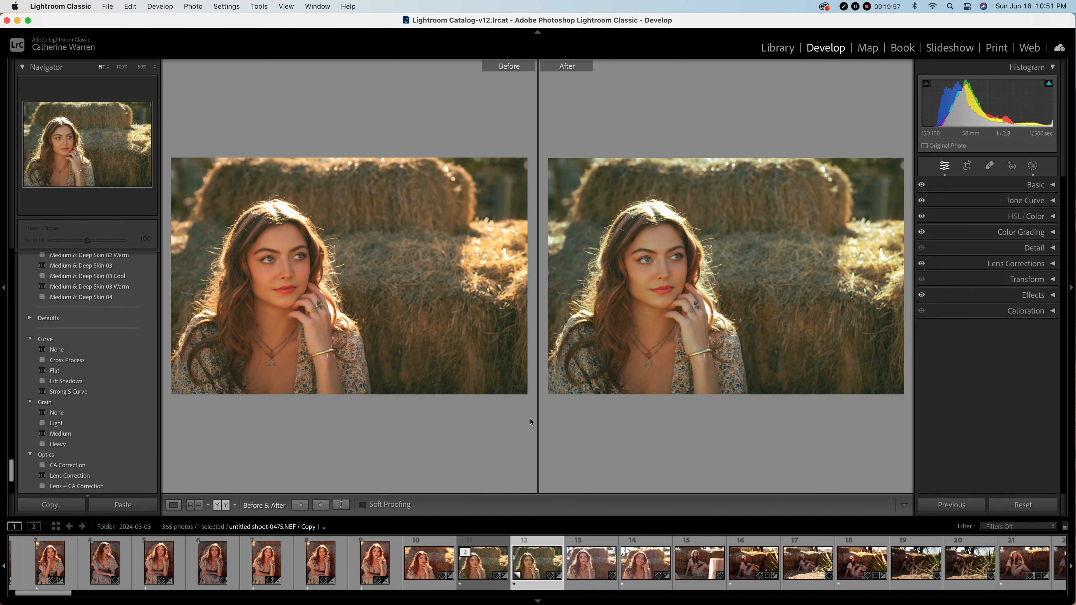
- Compare the warm-highlight original with its cool-toned virtual copy, and return to the original in single-photo view
{"action": "left_click", "coordinate": [1025, 232]}
{"action": "left_click", "coordinate": [173, 505]}
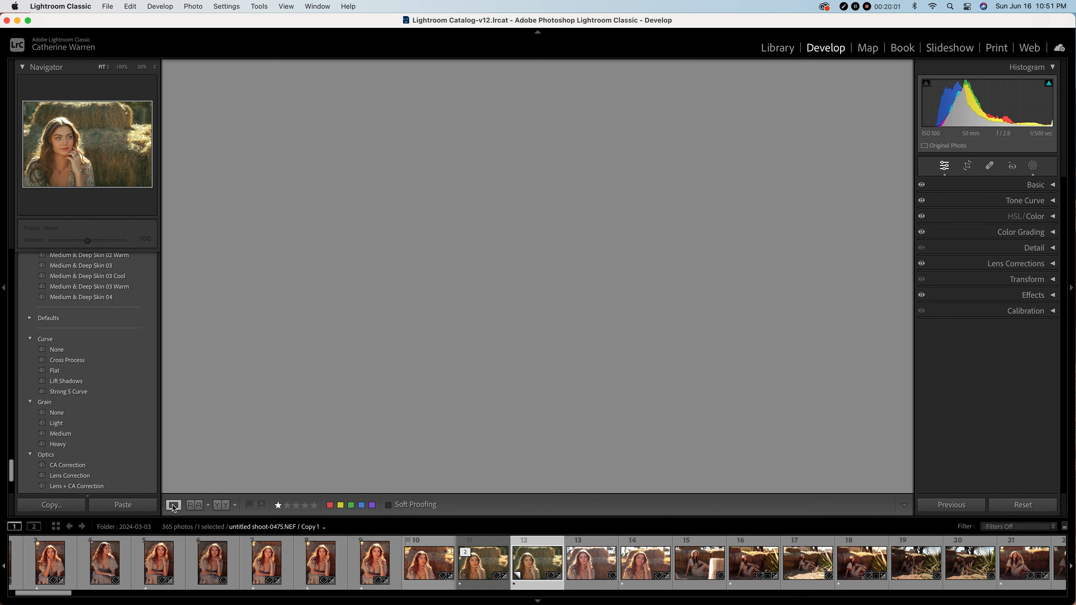
{"action": "left_click", "coordinate": [493, 570]}
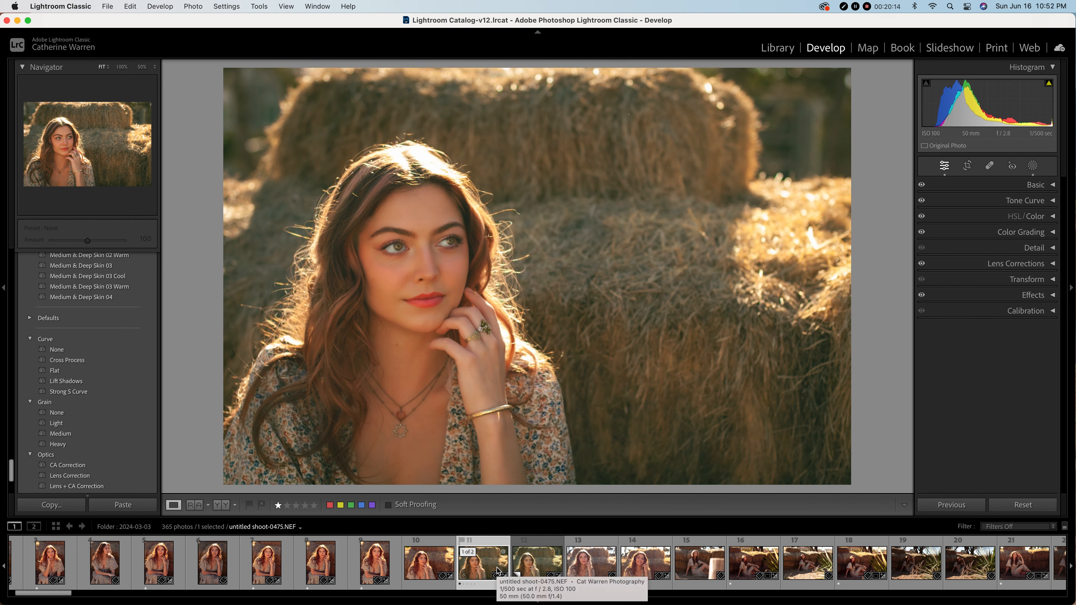
{"action": "left_click", "coordinate": [534, 567]}
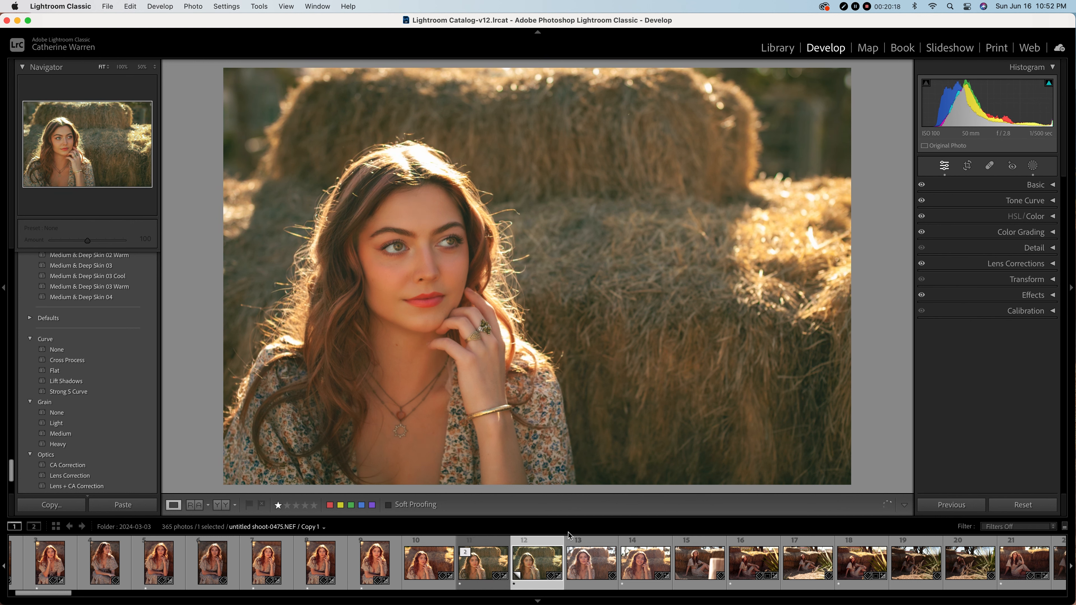
{"action": "left_click", "coordinate": [223, 505]}
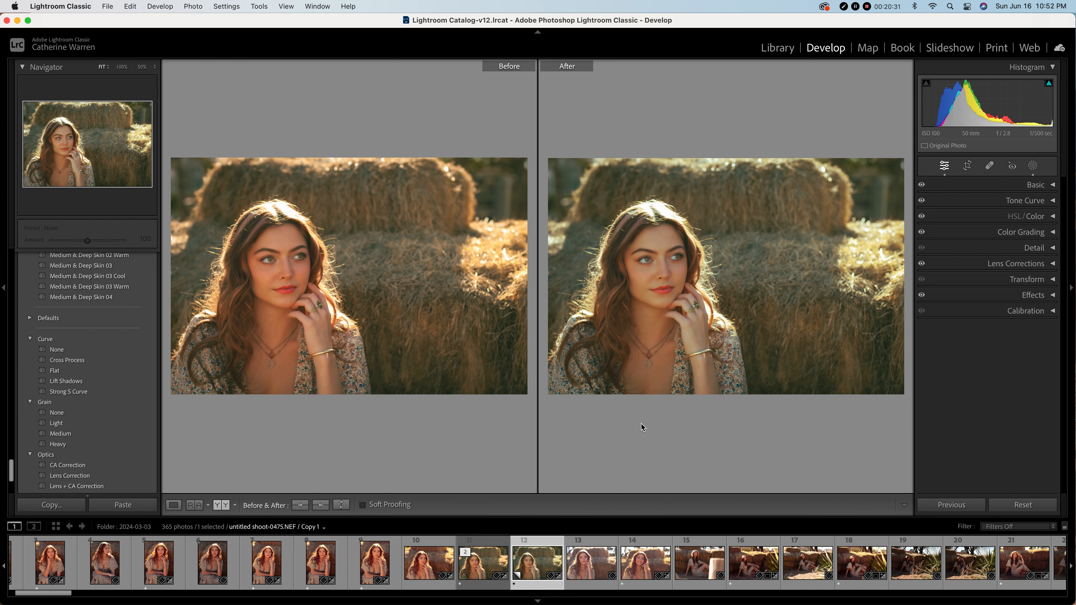
{"action": "left_click", "coordinate": [483, 568]}
{"action": "key", "text": "y"}
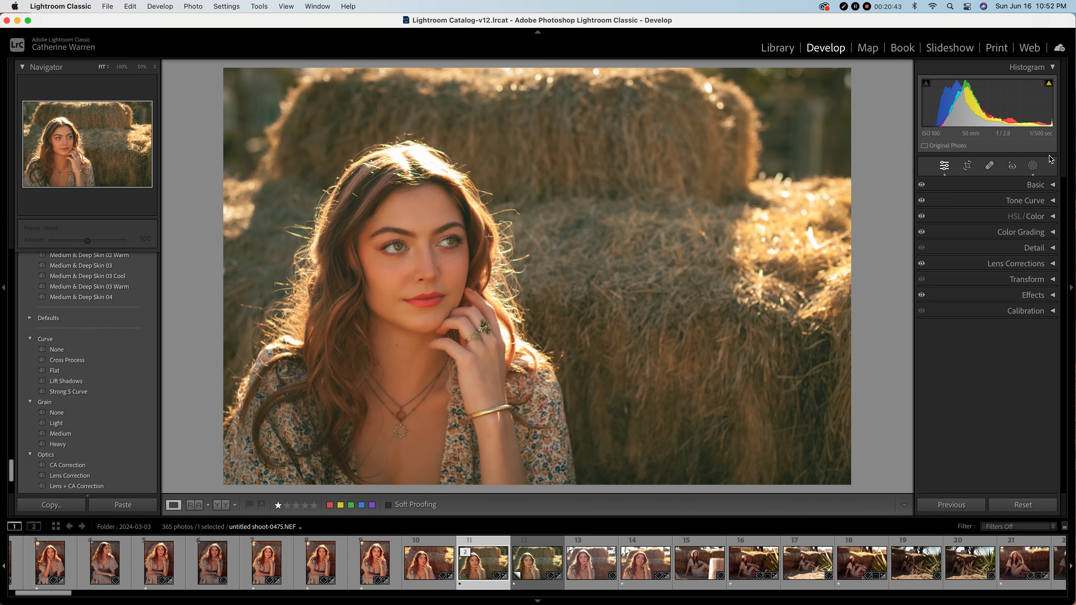
- Compare the portrait with lens profile corrections and chromatic aberration removal switched off and on, leaving both enabled
{"action": "left_click", "coordinate": [1032, 283]}
{"action": "left_click", "coordinate": [1016, 263]}
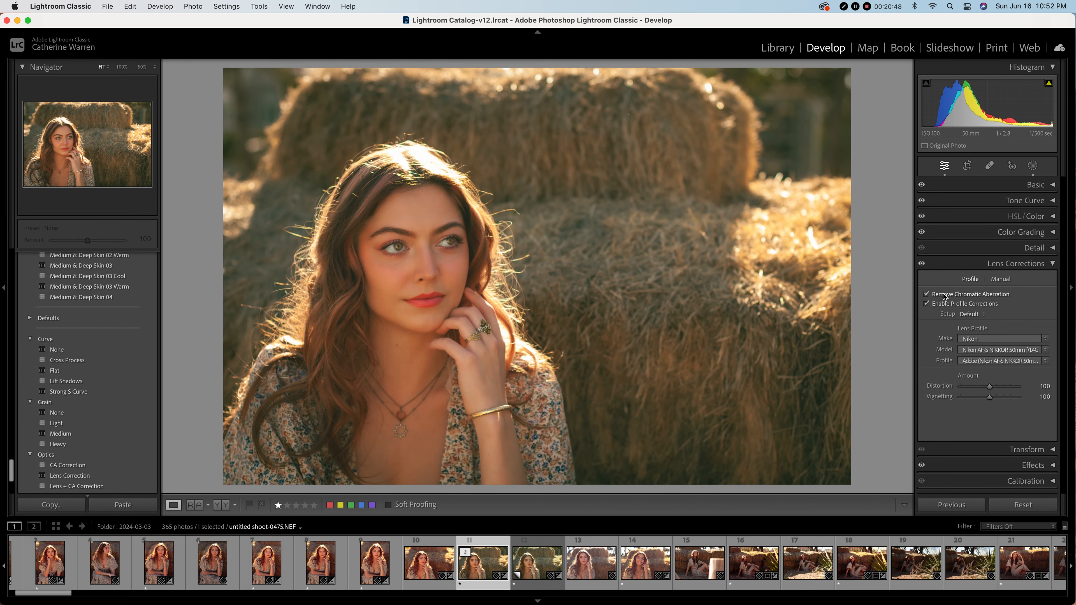
{"action": "left_click", "coordinate": [927, 303]}
{"action": "left_click", "coordinate": [927, 304]}
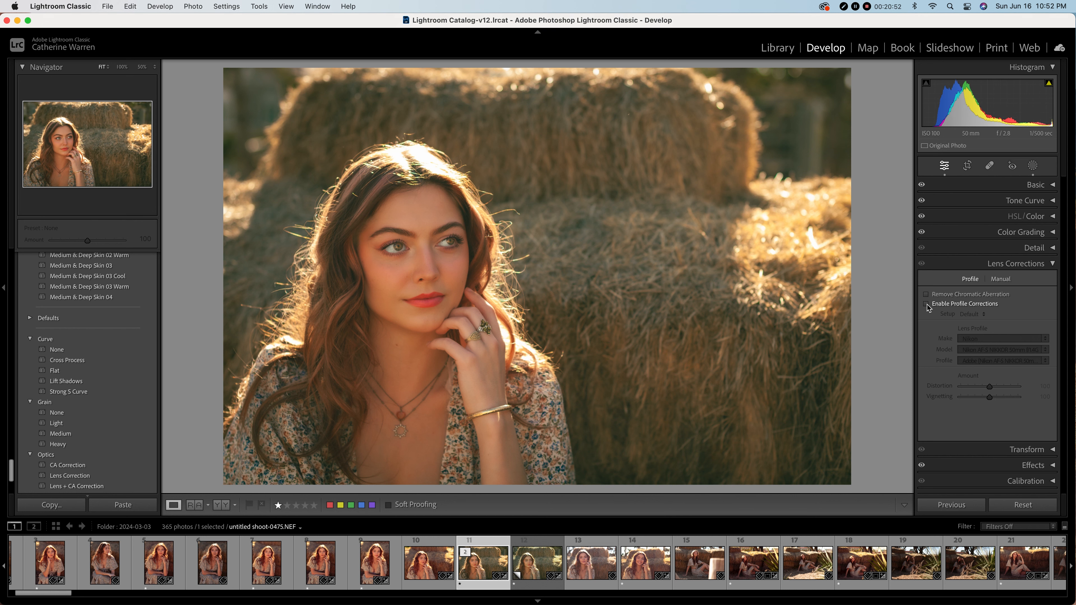
{"action": "left_click", "coordinate": [926, 304]}
{"action": "left_click", "coordinate": [927, 294]}
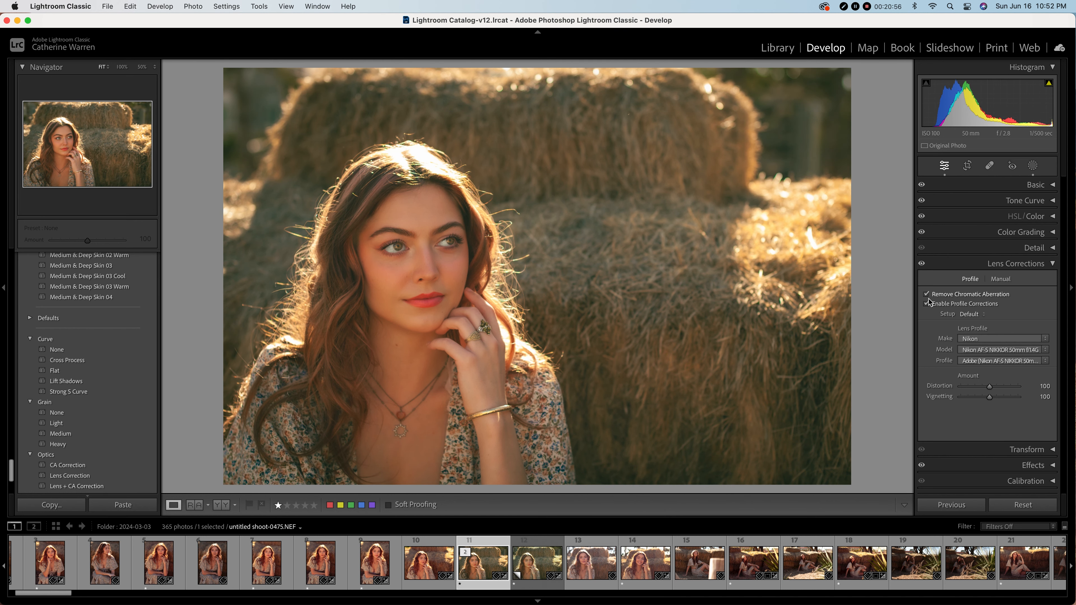
{"action": "left_click", "coordinate": [1034, 267]}
- Try adjusting the Post-Crop Vignetting Amount in the Effects settings and return it to -20
{"action": "left_click", "coordinate": [1002, 296]}
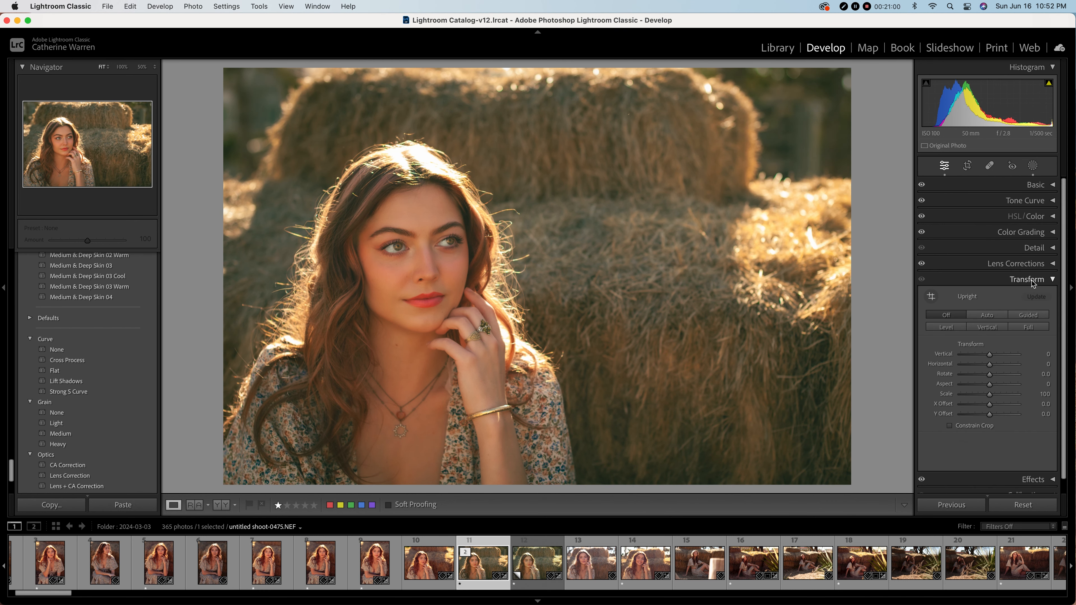
{"action": "left_click", "coordinate": [1002, 297]}
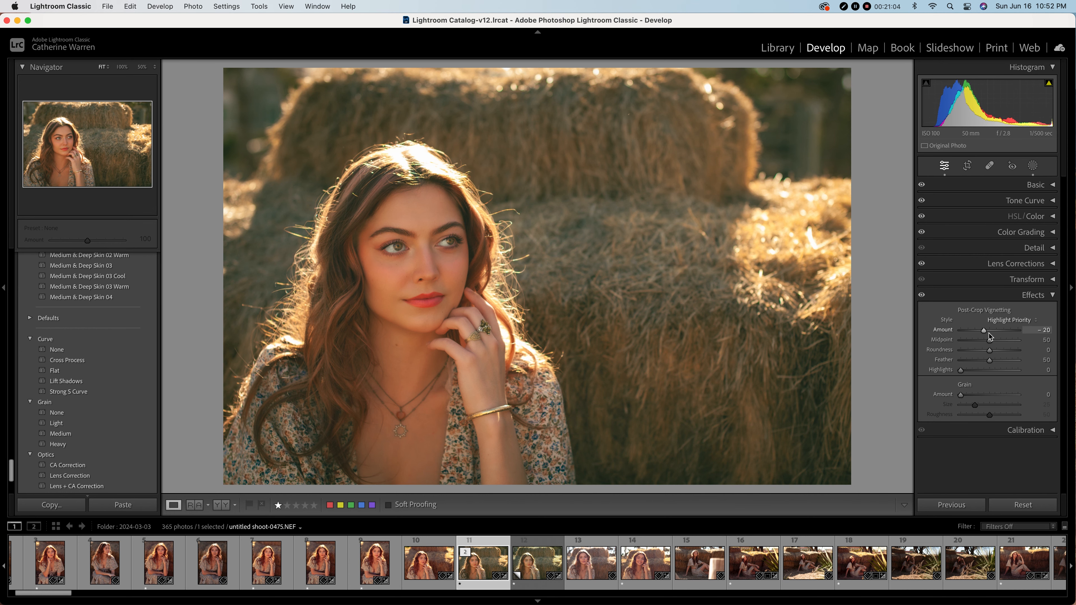
{"action": "left_click_drag", "start_coordinate": [986, 332], "coordinate": [986, 333]}
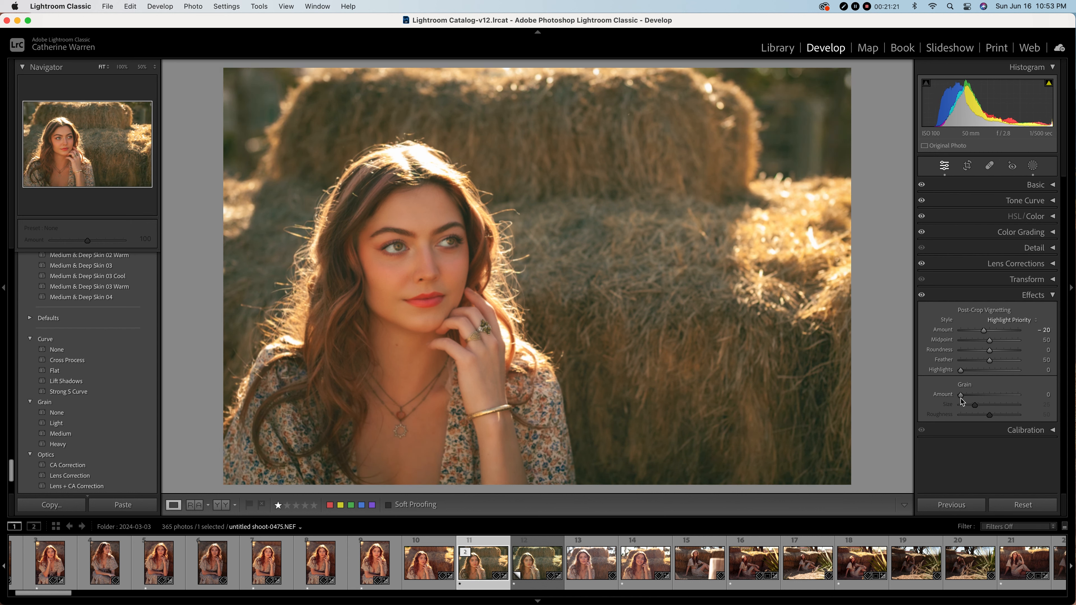
- Add grain with Amount 25 and Roughness 25, and inspect the face at 200% zoom
{"action": "left_click_drag", "start_coordinate": [962, 395], "coordinate": [975, 418]}
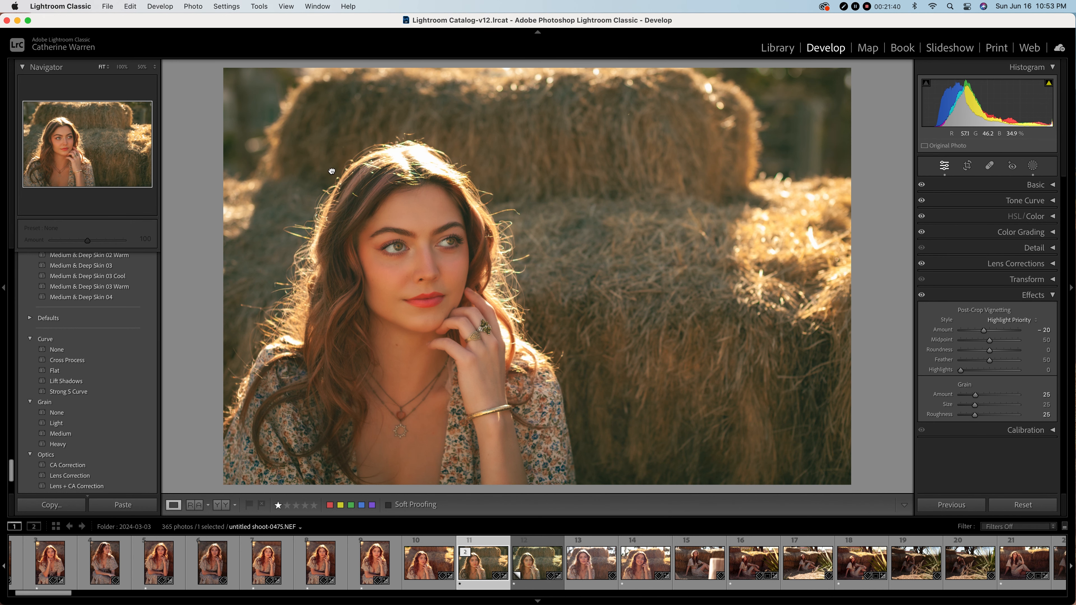
{"action": "left_click", "coordinate": [147, 66]}
{"action": "left_click", "coordinate": [155, 67]}
{"action": "left_click", "coordinate": [156, 110]}
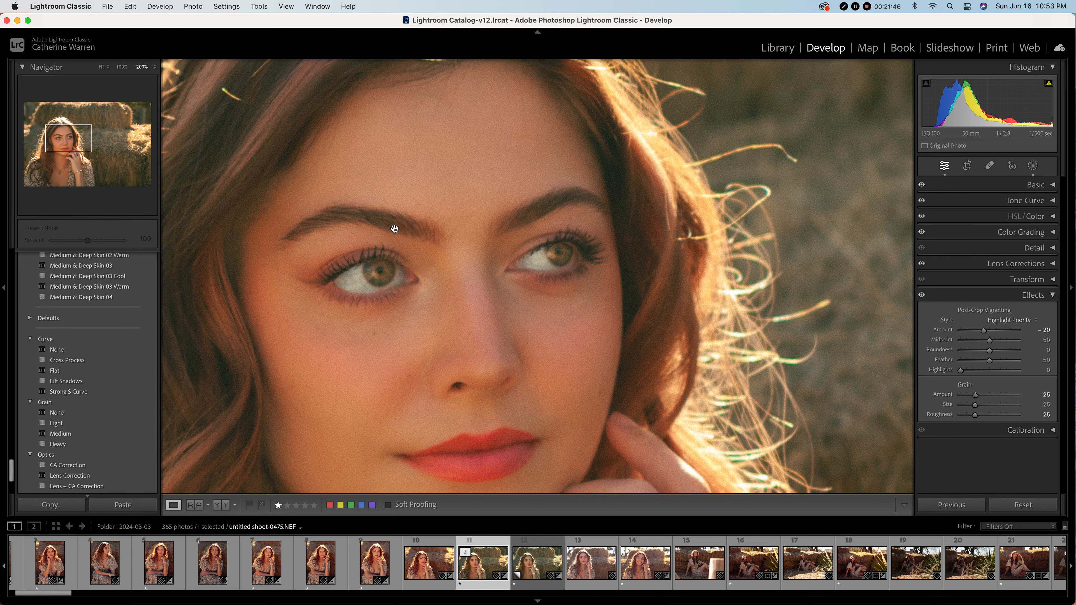
- Set the grain Roughness to 20, check the face up close, and return to the full-photo view
{"action": "scroll", "coordinate": [669, 307], "scroll_direction": "down", "scroll_amount": 3}
{"action": "scroll", "coordinate": [669, 308], "scroll_direction": "right", "scroll_amount": 3}
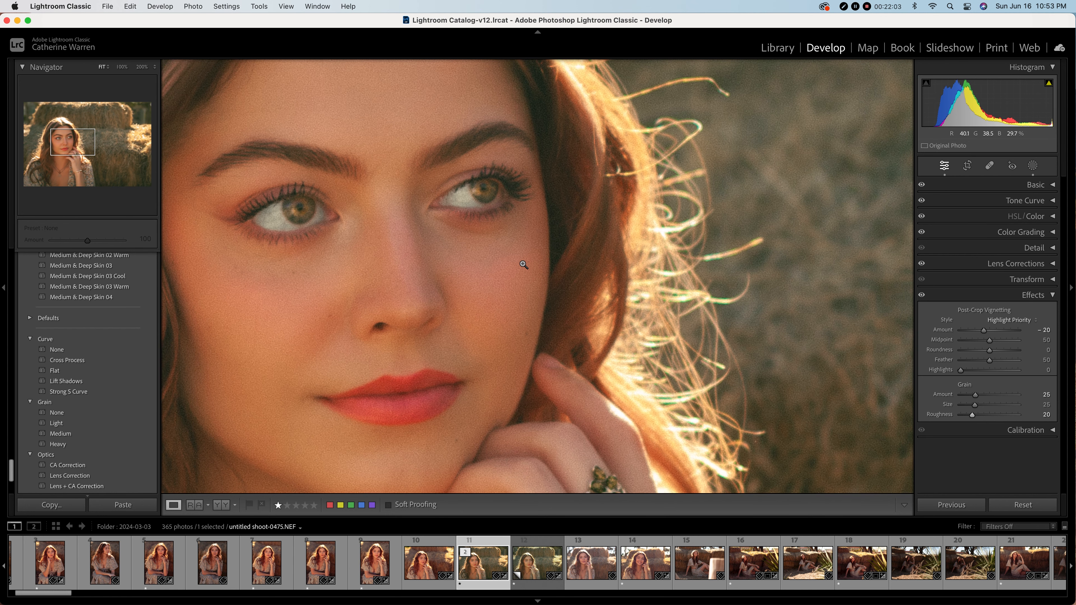
{"action": "left_click", "coordinate": [524, 265]}
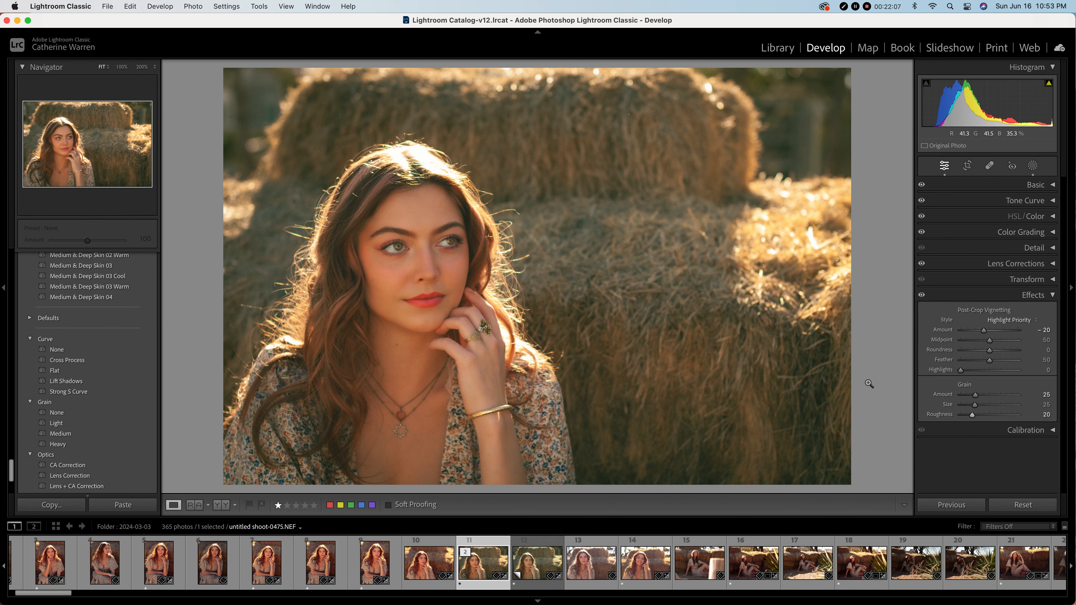
- Try the Calibration Shadows Tint in both directions, up to +100, and leave it at -1
{"action": "left_click", "coordinate": [1033, 295]}
{"action": "left_click", "coordinate": [1030, 311]}
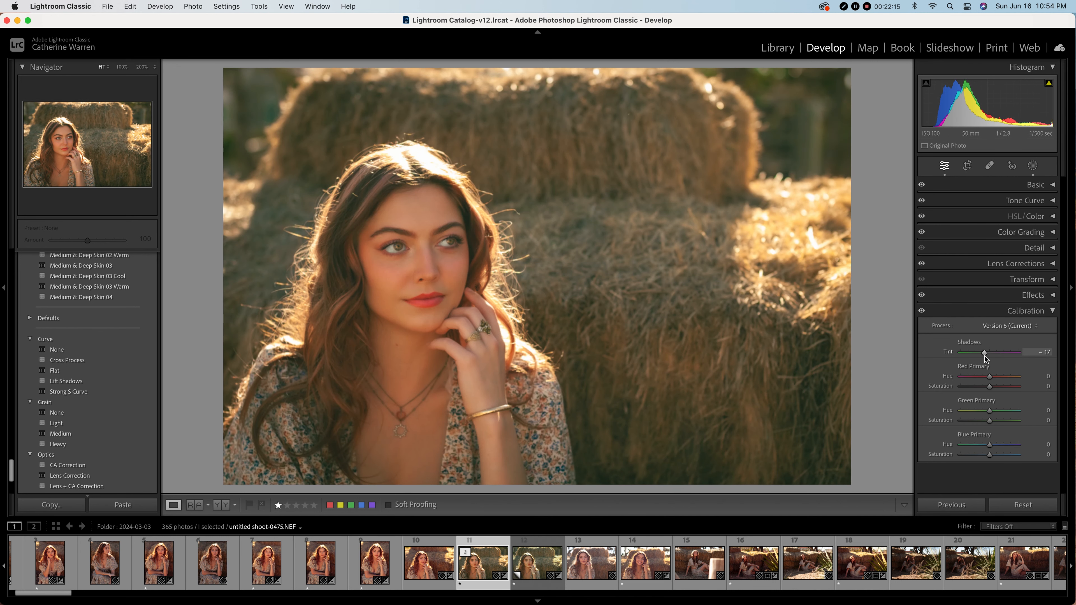
{"action": "scroll", "coordinate": [993, 360], "scroll_direction": "down", "scroll_amount": 1}
{"action": "scroll", "coordinate": [996, 344], "scroll_direction": "up", "scroll_amount": 1}
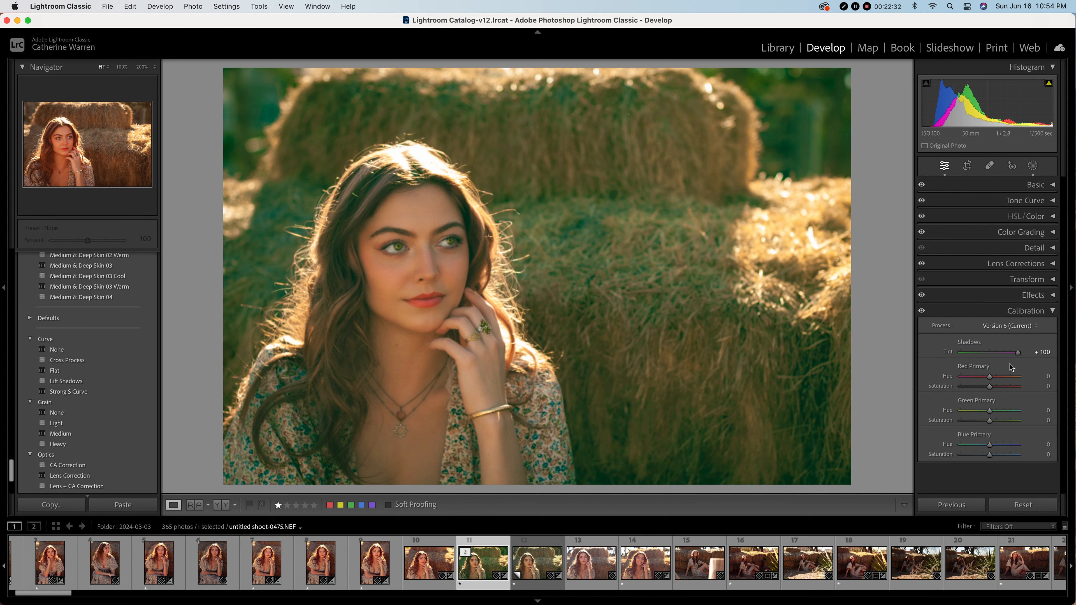
{"action": "left_click_drag", "start_coordinate": [1018, 354], "coordinate": [993, 354]}
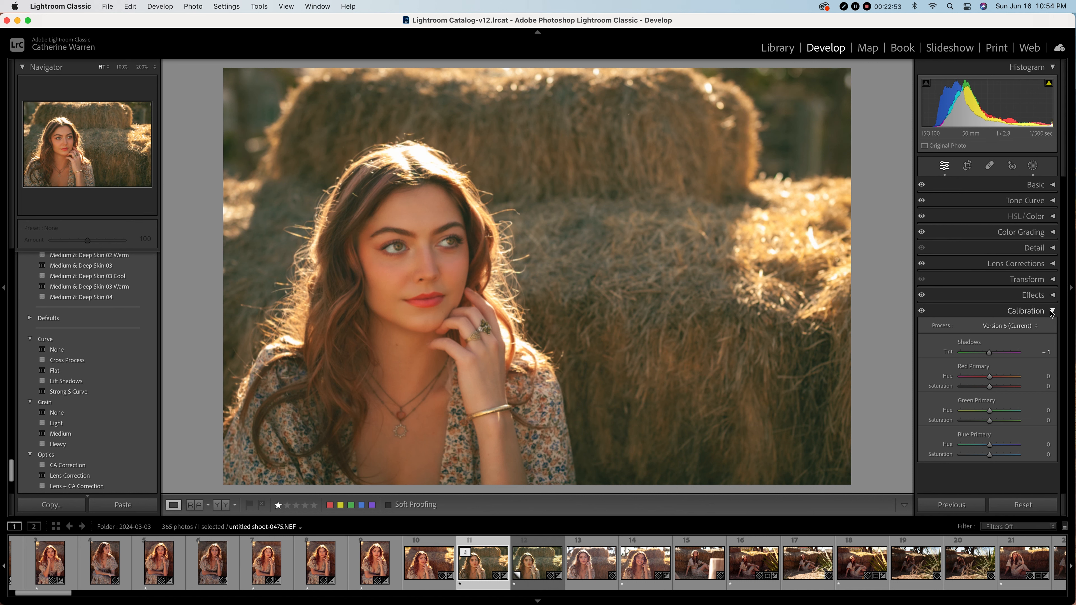
{"action": "left_click", "coordinate": [1038, 311]}
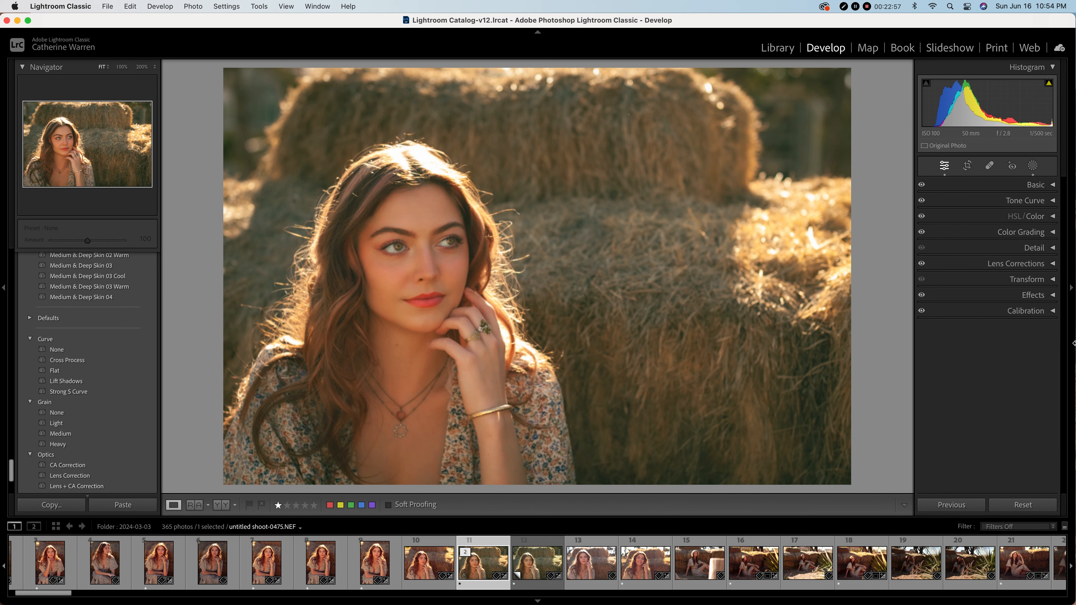
- Copy all develop settings, including masks, from the edited hay-bale portrait
{"action": "right_click", "coordinate": [490, 569]}
{"action": "mouse_move", "coordinate": [530, 473]}
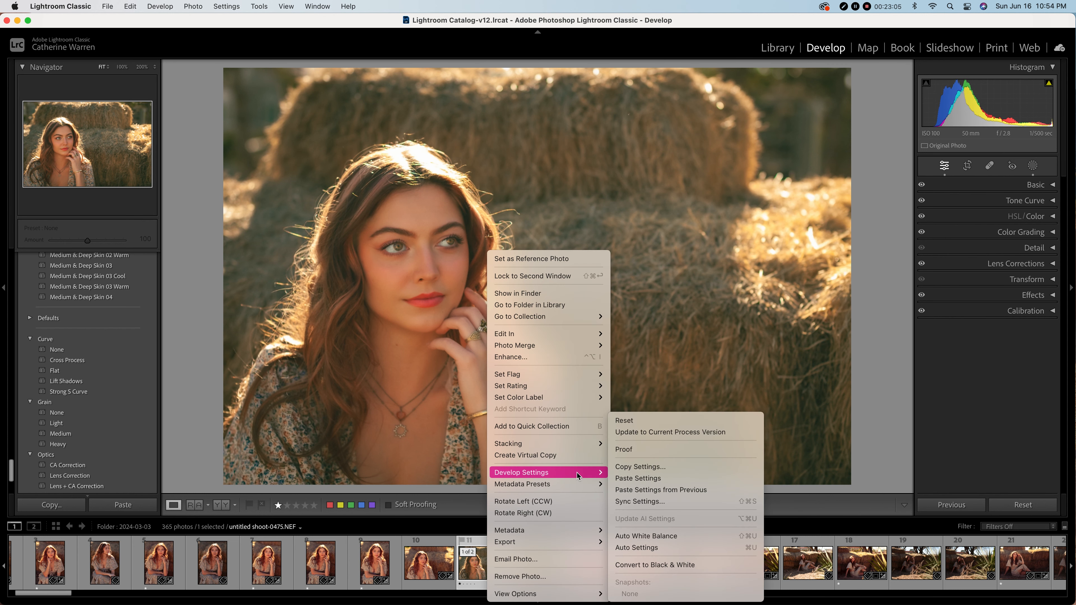
{"action": "left_click", "coordinate": [635, 467]}
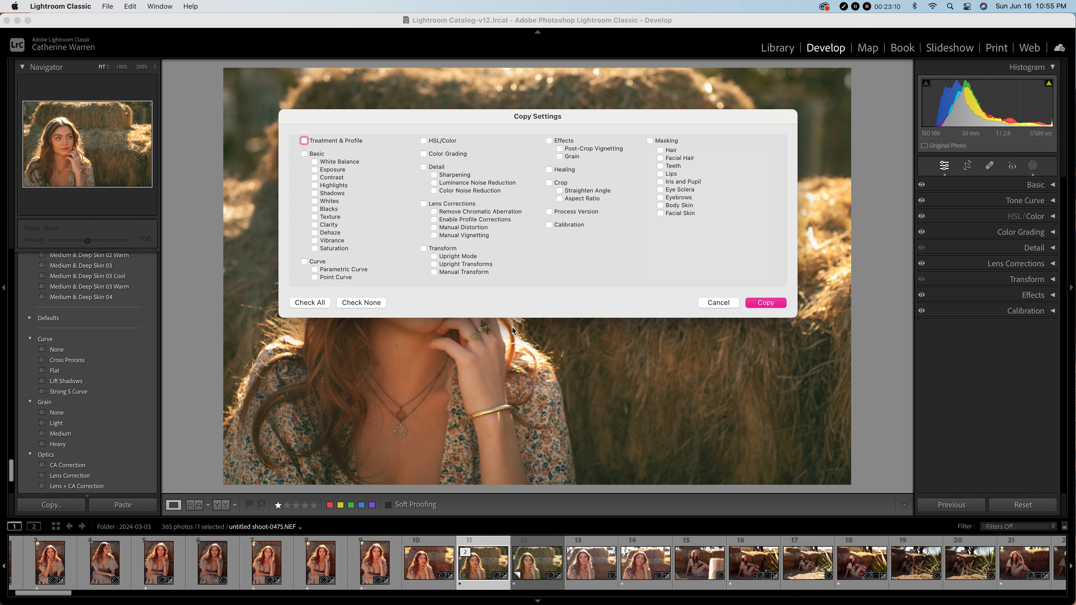
{"action": "left_click", "coordinate": [313, 303]}
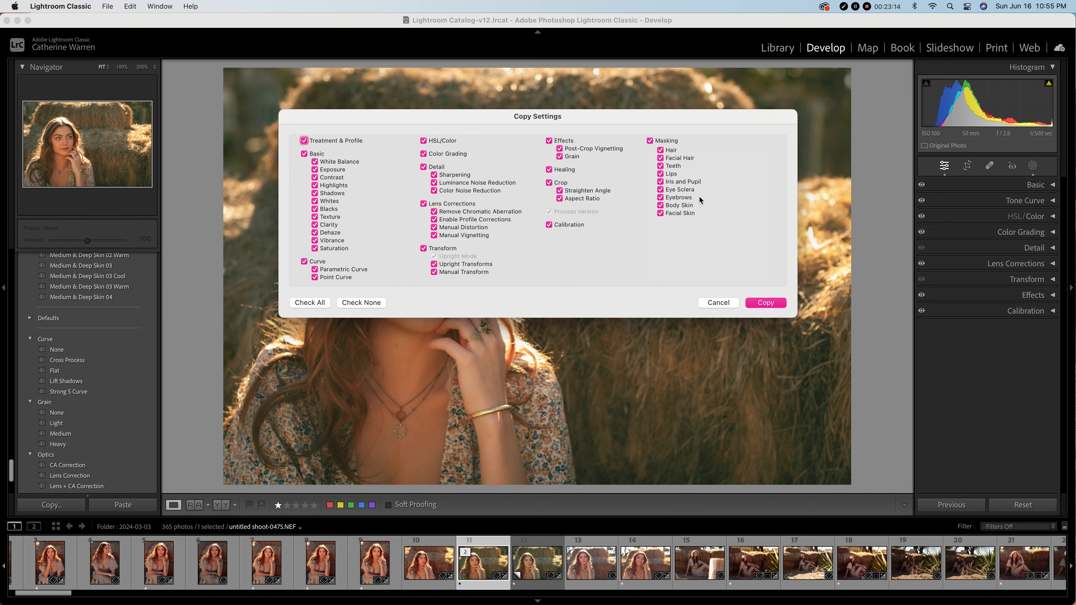
{"action": "left_click", "coordinate": [765, 304]}
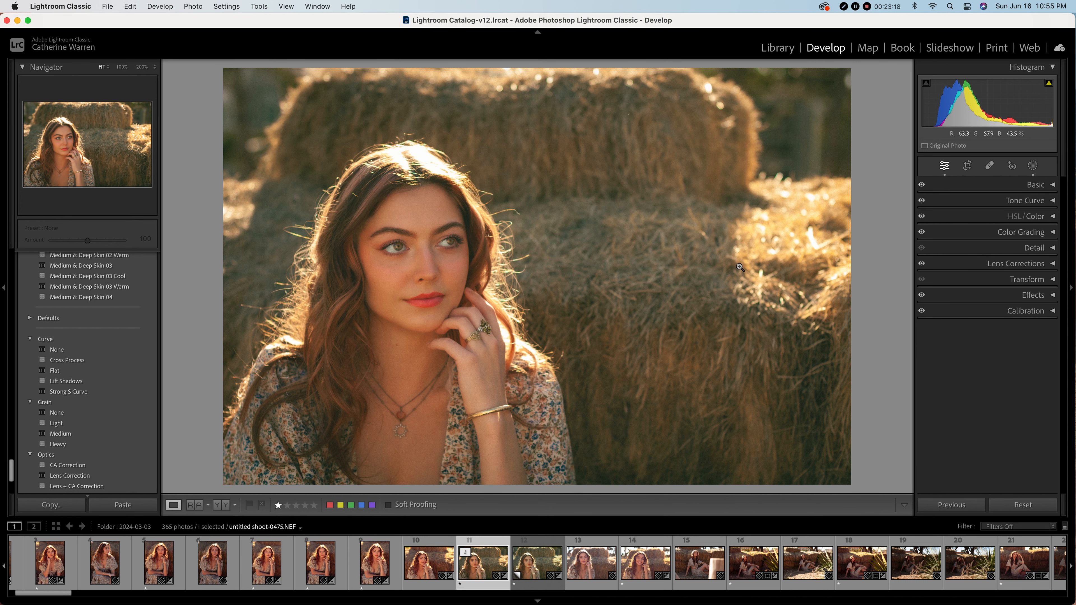
- Paste the copied develop settings onto the smiling portrait untitled shoot-0477.NEF, merging the masks
{"action": "left_click", "coordinate": [639, 564]}
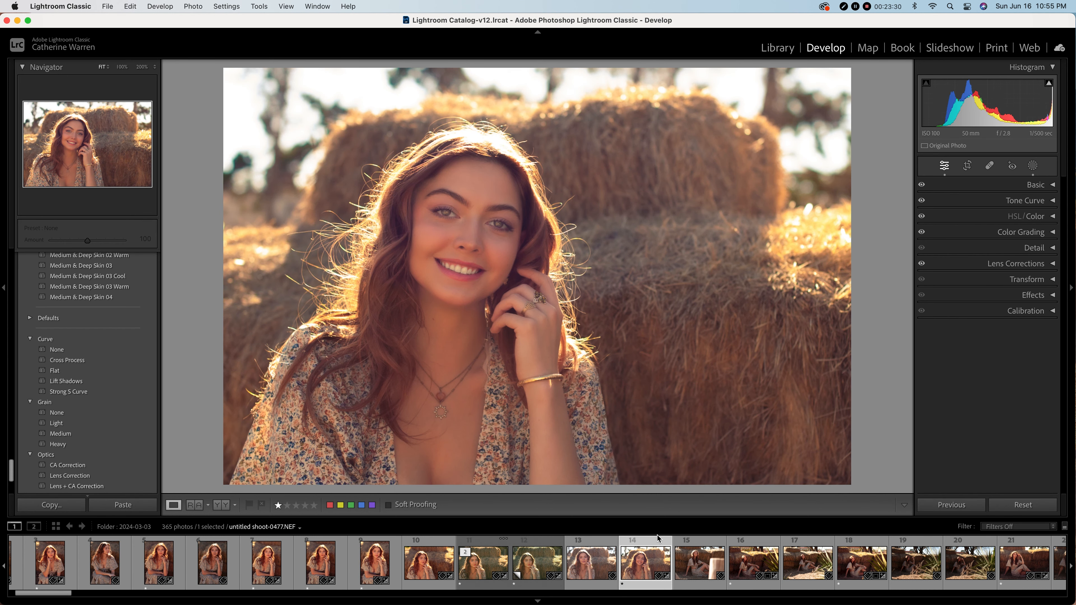
{"action": "right_click", "coordinate": [653, 564]}
{"action": "mouse_move", "coordinate": [741, 473]}
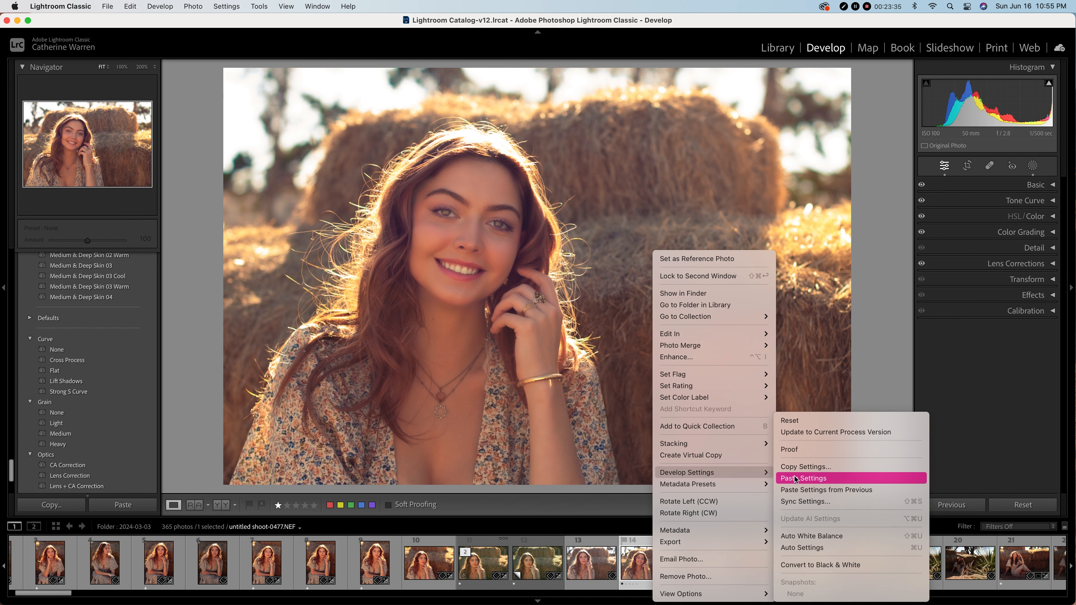
{"action": "left_click", "coordinate": [797, 480]}
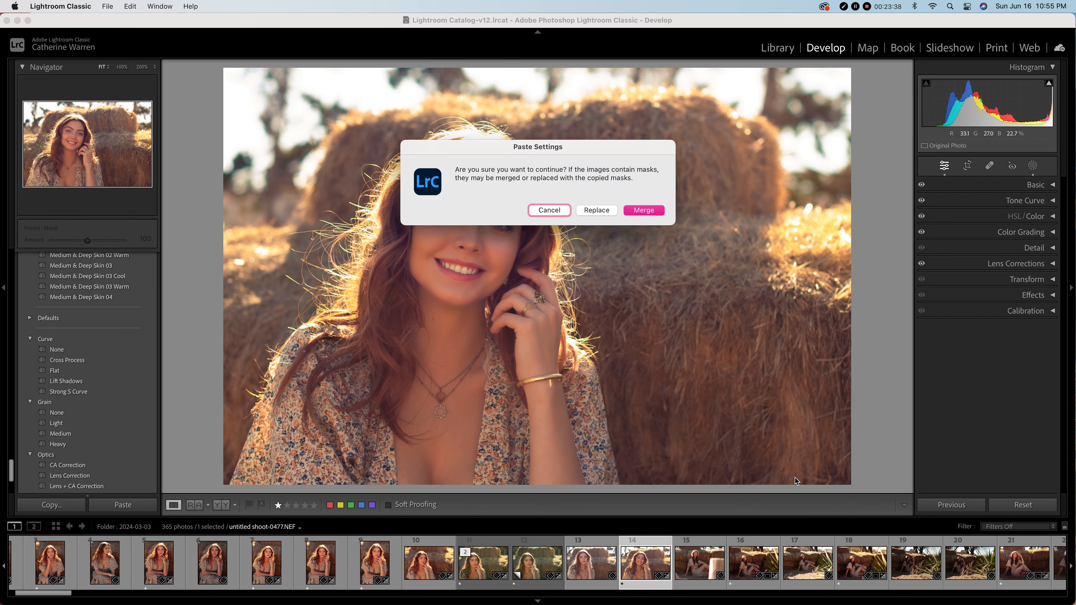
{"action": "left_click", "coordinate": [655, 211]}
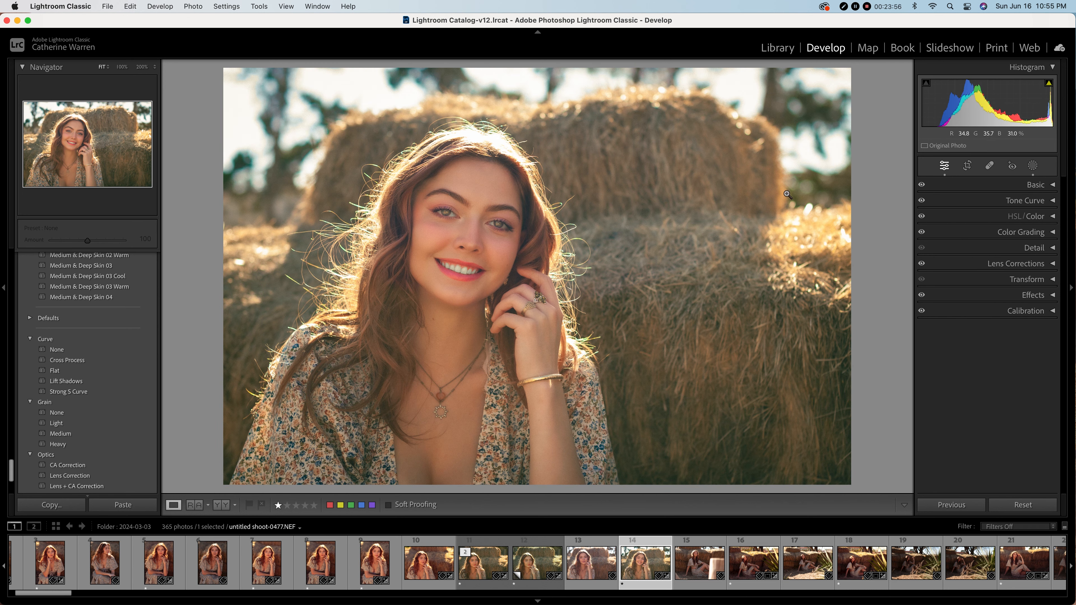
- Try Exposure -0.10 and Shadows -12 on the smiling portrait, and reset all of its edits
{"action": "left_click", "coordinate": [981, 187]}
{"action": "left_click_drag", "start_coordinate": [993, 288], "coordinate": [991, 289]}
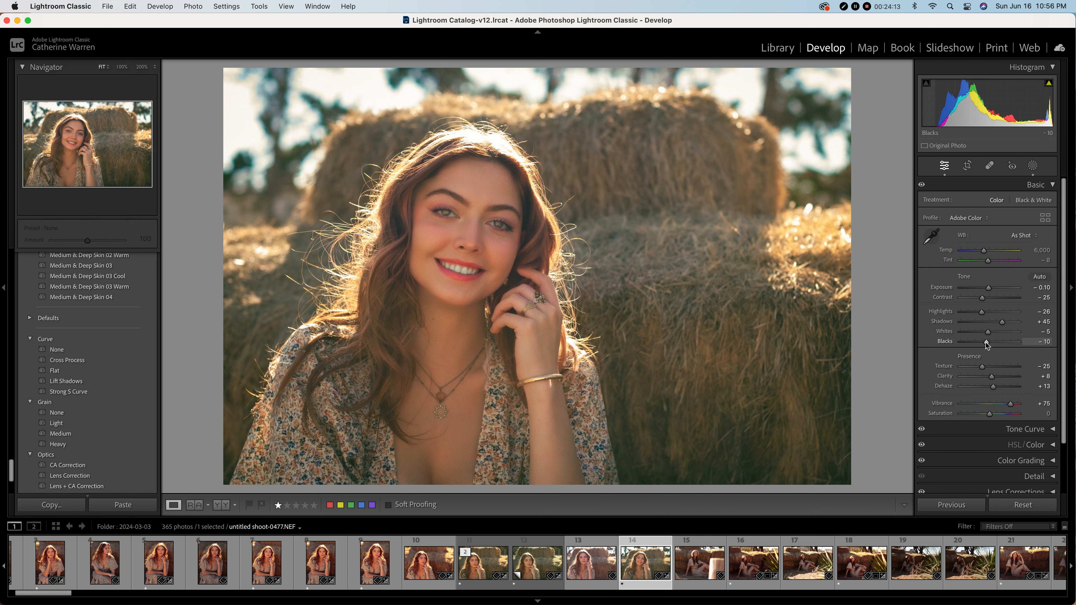
{"action": "left_click_drag", "start_coordinate": [1001, 325], "coordinate": [984, 323]}
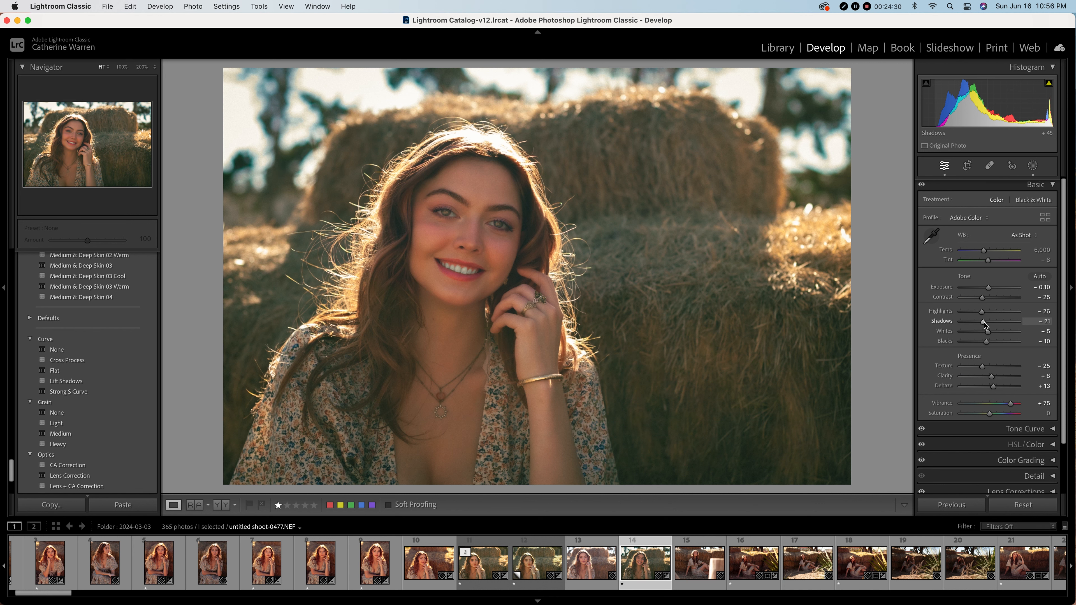
{"action": "left_click_drag", "start_coordinate": [987, 322], "coordinate": [987, 323]}
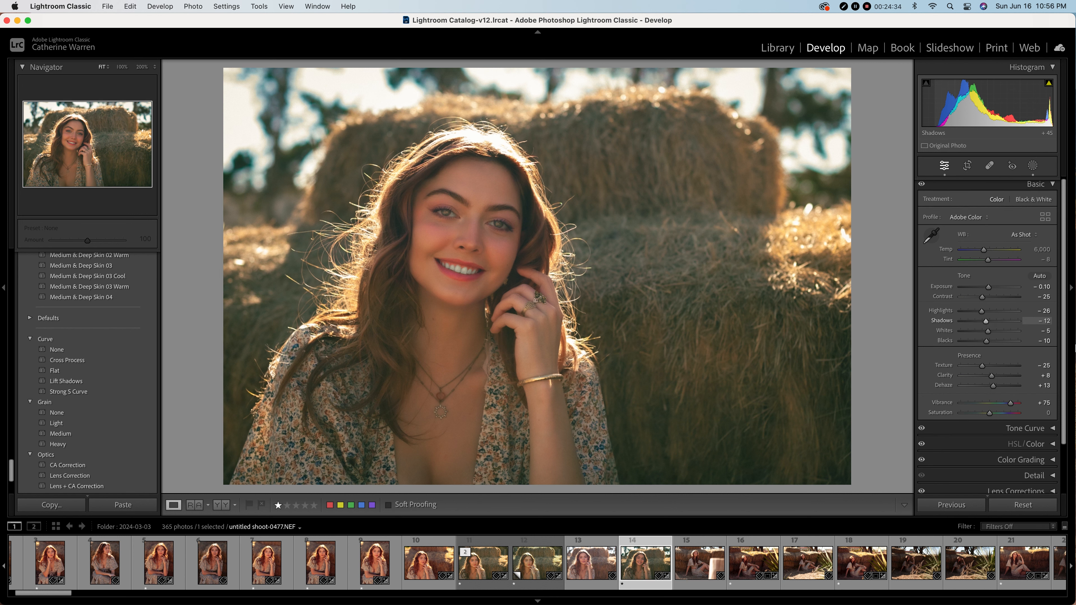
{"action": "left_click", "coordinate": [1028, 508]}
- Apply the edited hay-bale portrait's settings to untitled shoot-0470.NEF, with Exposure at +0.25 and Shadows at +18
{"action": "left_click", "coordinate": [483, 564]}
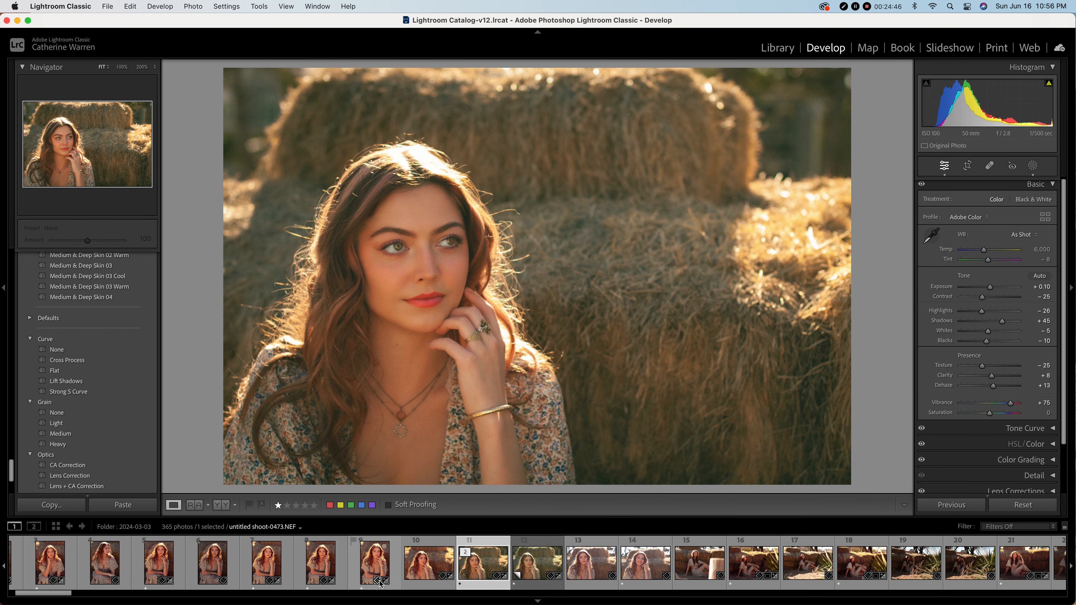
{"action": "left_click", "coordinate": [213, 568]}
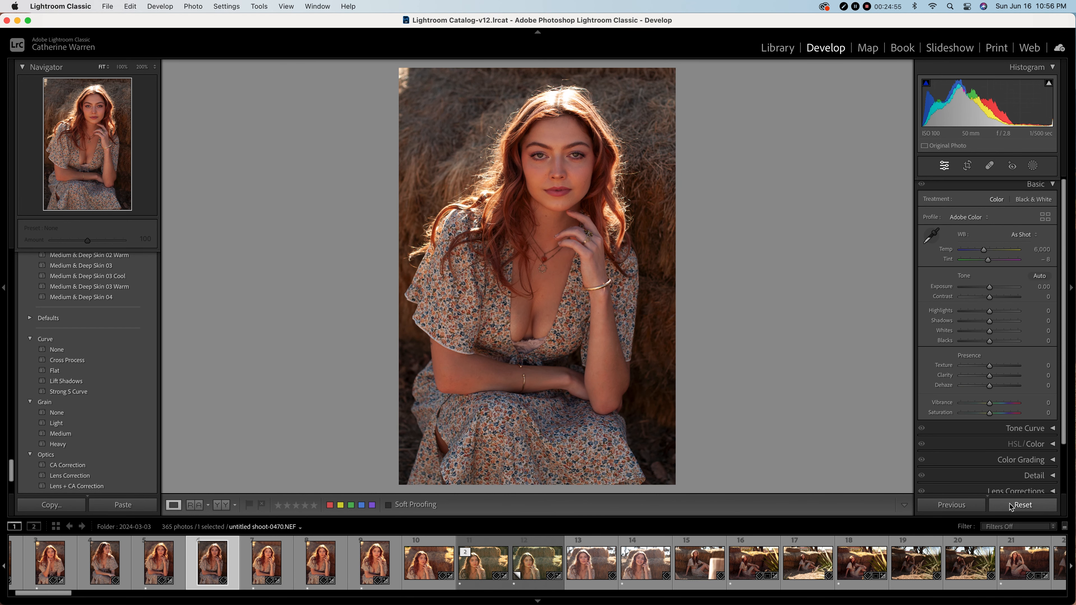
{"action": "left_click", "coordinate": [970, 506]}
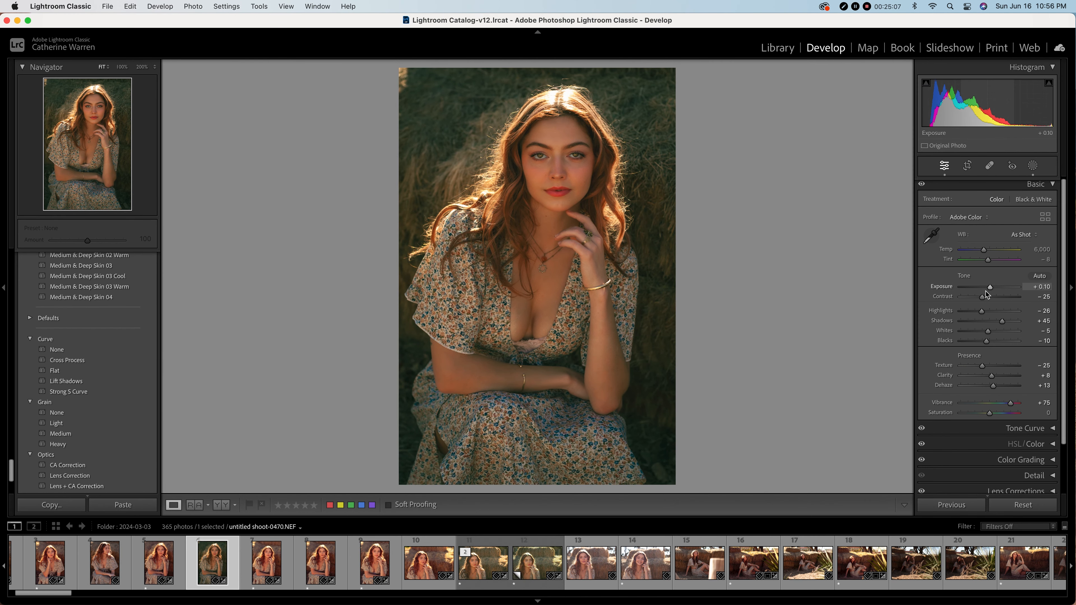
{"action": "left_click_drag", "start_coordinate": [992, 284], "coordinate": [993, 322]}
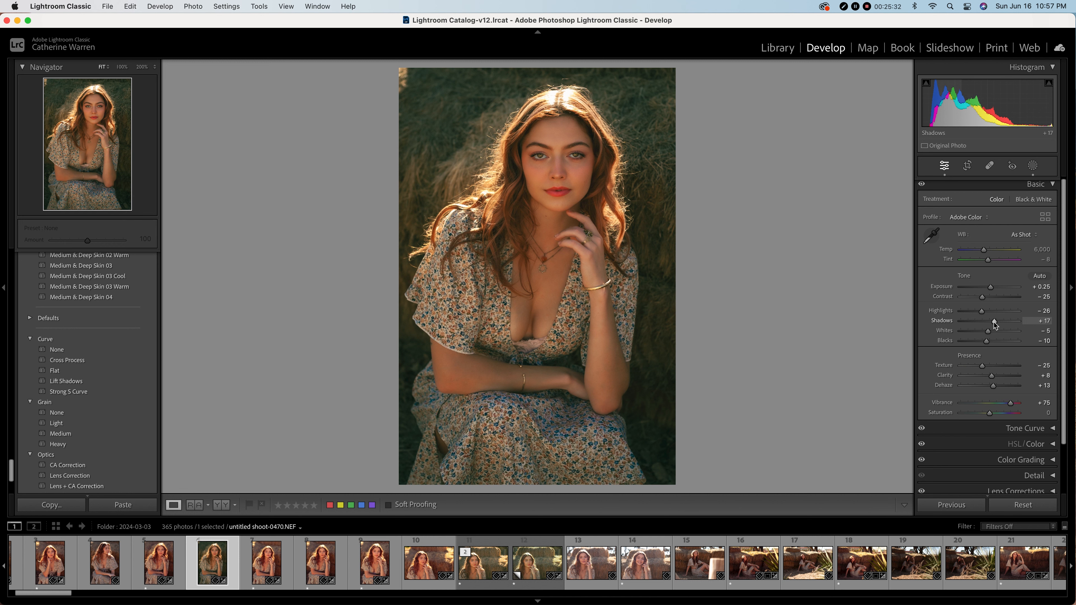
{"action": "left_click_drag", "start_coordinate": [995, 325], "coordinate": [995, 325]}
- Add a linear gradient mask with the Burn (Darken) preset, running from the photo's bottom edge up to the chest
{"action": "left_click", "coordinate": [1033, 167]}
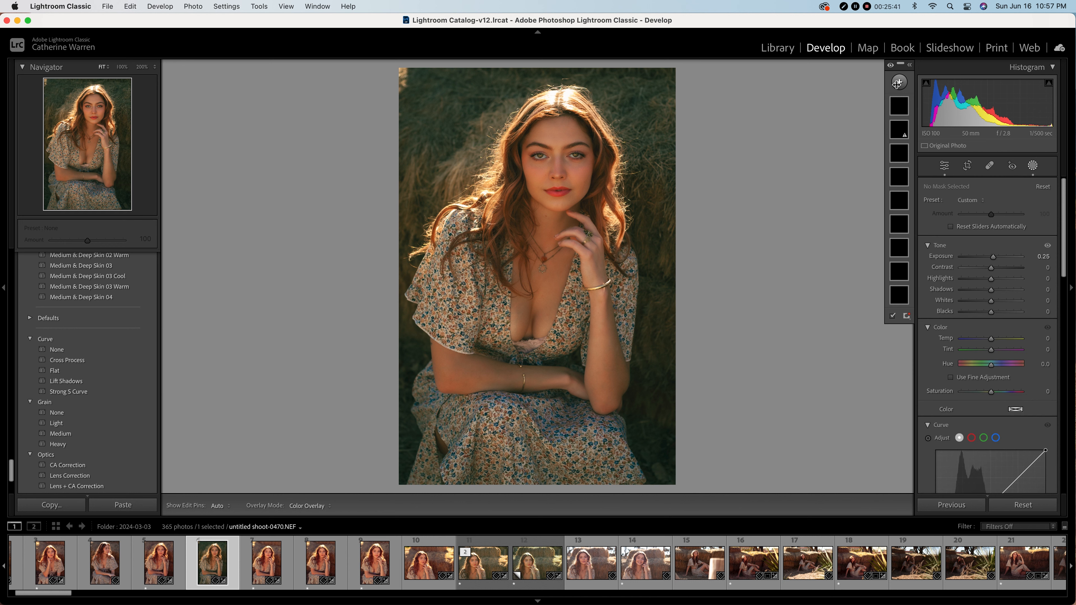
{"action": "left_click", "coordinate": [900, 83]}
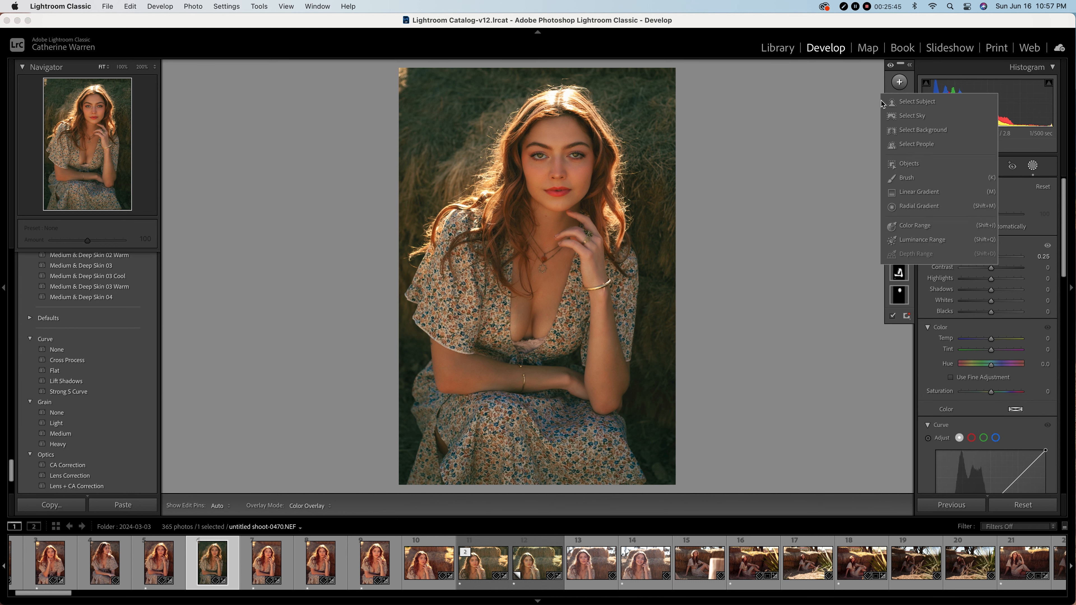
{"action": "left_click", "coordinate": [925, 191]}
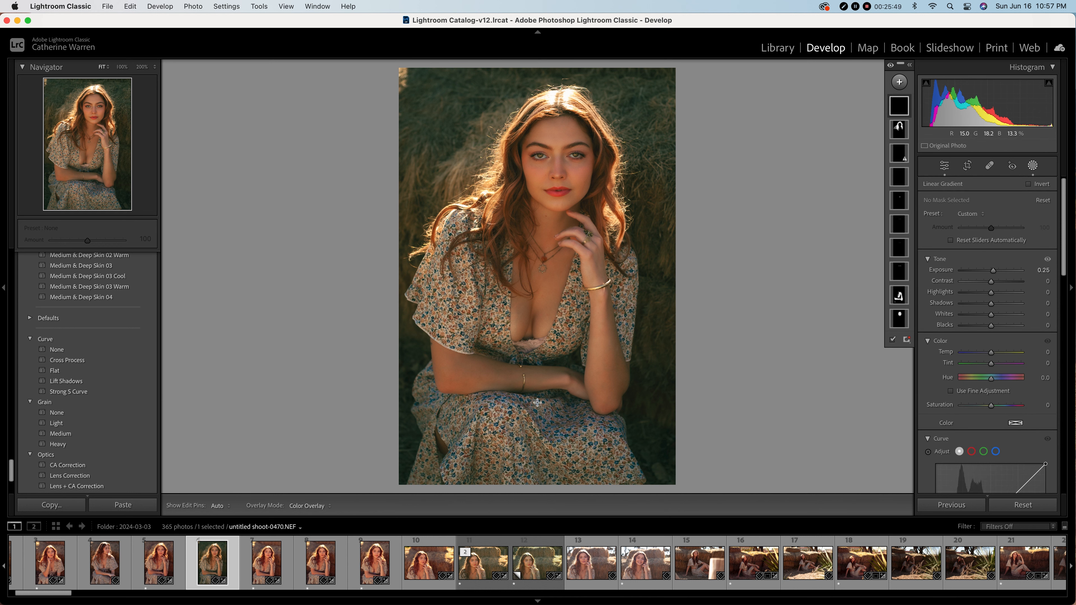
{"action": "left_click", "coordinate": [971, 214]}
{"action": "left_click", "coordinate": [982, 458]}
{"action": "mouse_move", "coordinate": [519, 483]}
{"action": "left_mouse_down"}
{"action": "mouse_move", "coordinate": [532, 453]}
{"action": "mouse_move", "coordinate": [535, 302]}
{"action": "left_mouse_up"}
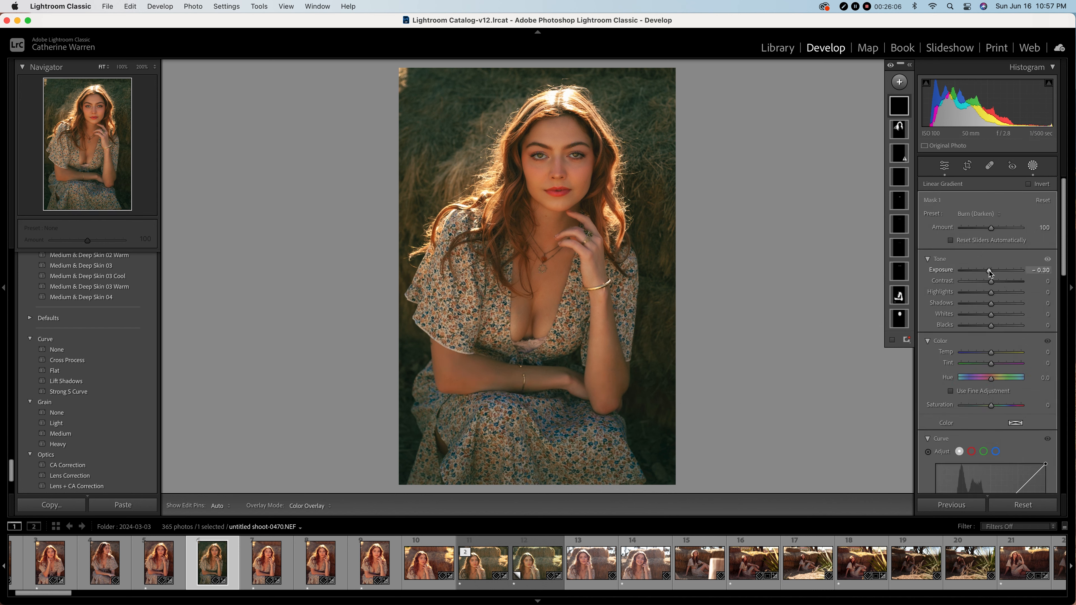
- Set the linear gradient's Exposure to -0.69 and close masking
{"action": "left_click_drag", "start_coordinate": [989, 271], "coordinate": [988, 271]}
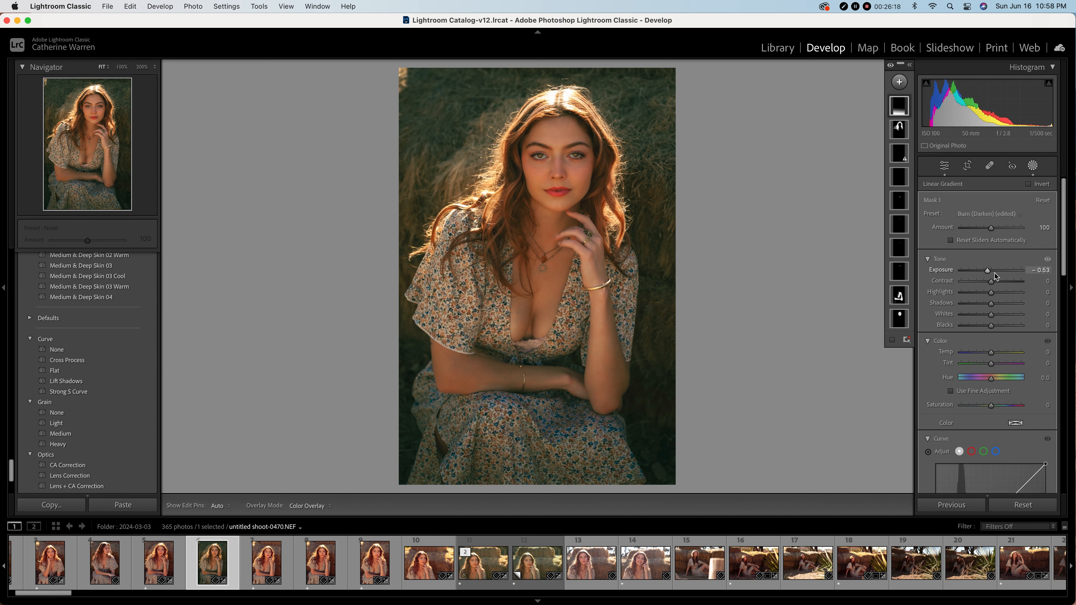
{"action": "left_click_drag", "start_coordinate": [991, 272], "coordinate": [980, 272]}
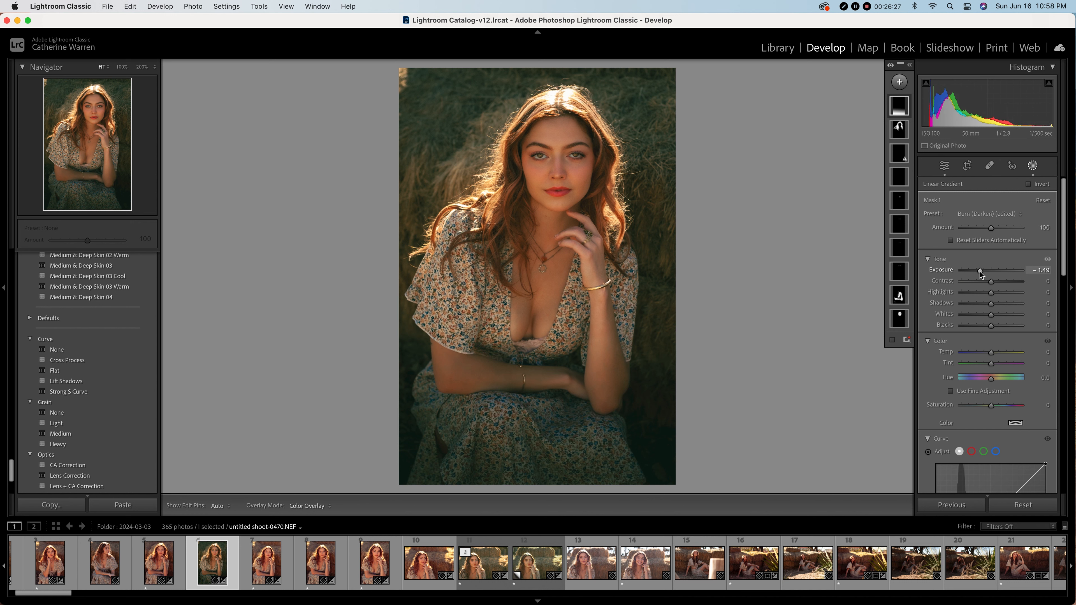
{"action": "left_click_drag", "start_coordinate": [980, 271], "coordinate": [984, 272]}
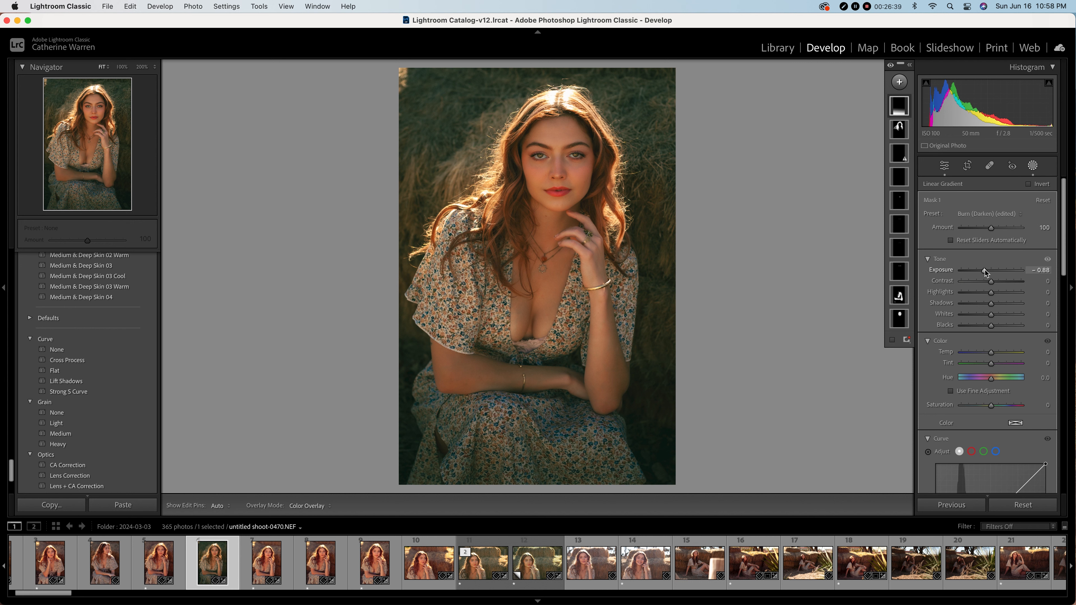
{"action": "left_click_drag", "start_coordinate": [986, 271], "coordinate": [986, 271]}
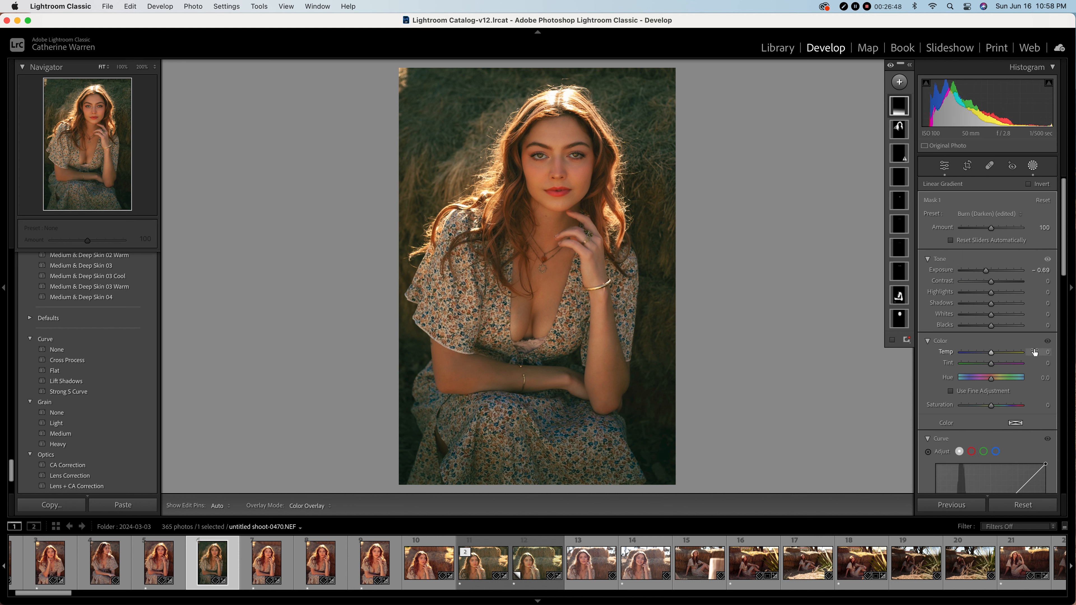
{"action": "scroll", "coordinate": [1050, 328], "scroll_direction": "down", "scroll_amount": 10}
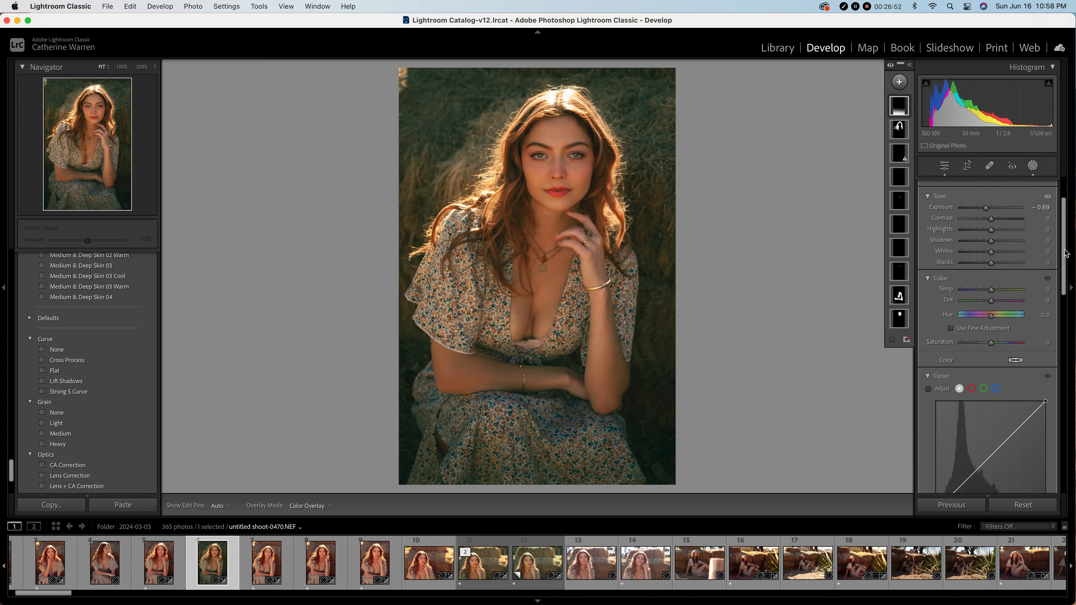
{"action": "left_click", "coordinate": [1045, 321]}
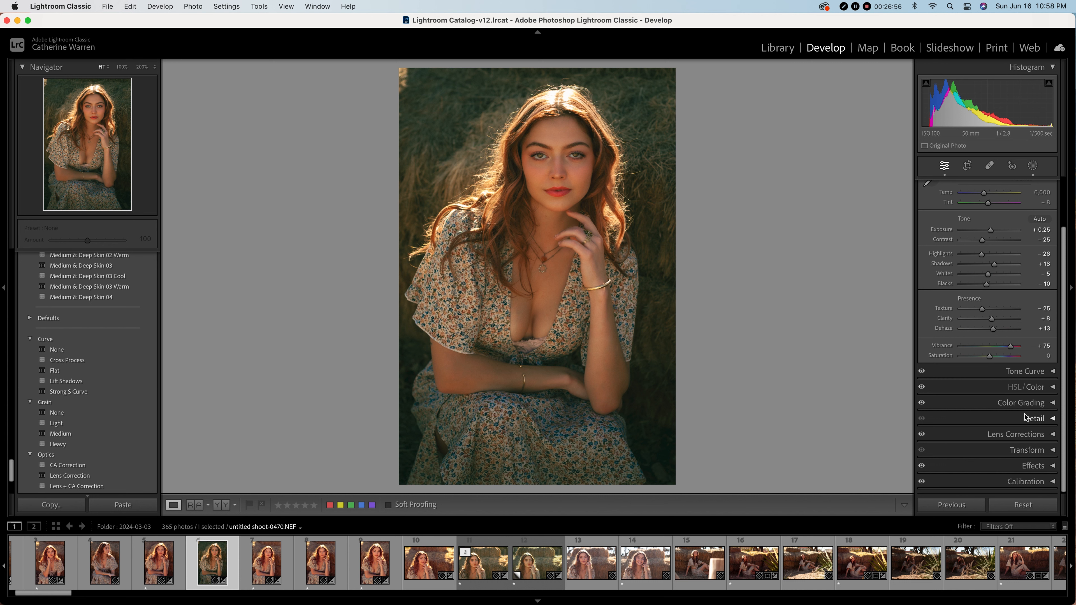
- Set the vertical portrait's Calibration Shadows Tint to +34 and Green Primary Saturation to -8
{"action": "left_click", "coordinate": [1031, 483]}
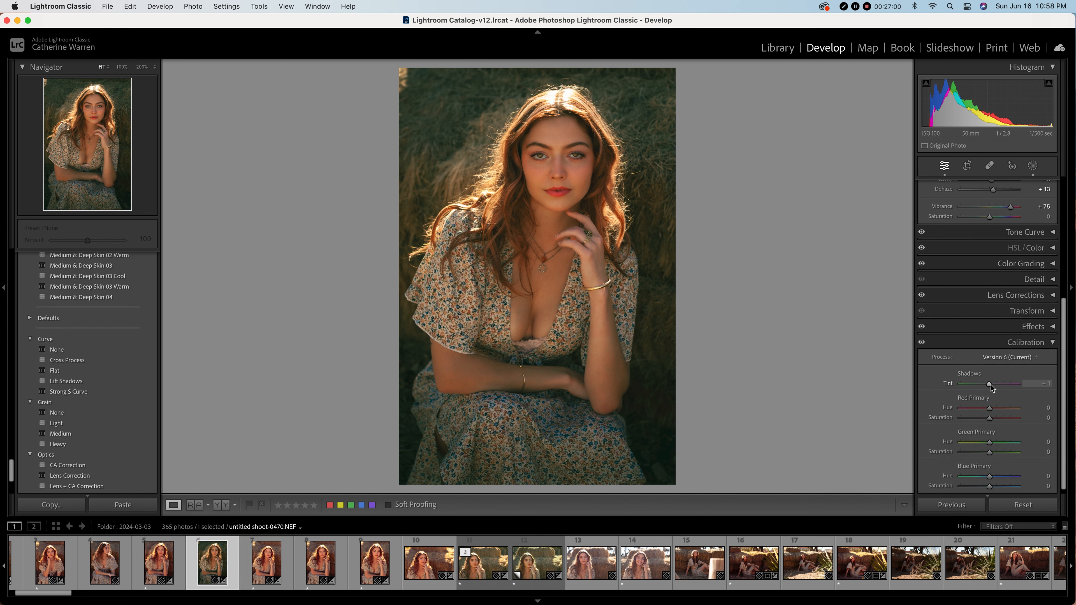
{"action": "left_click_drag", "start_coordinate": [991, 385], "coordinate": [994, 385]}
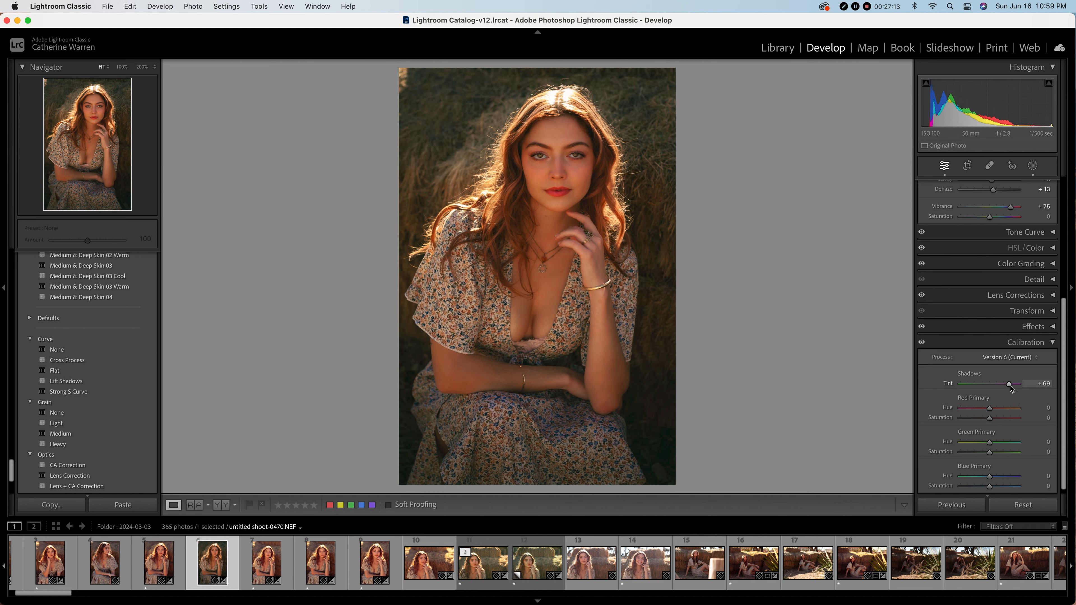
{"action": "left_click_drag", "start_coordinate": [1010, 385], "coordinate": [1000, 386]}
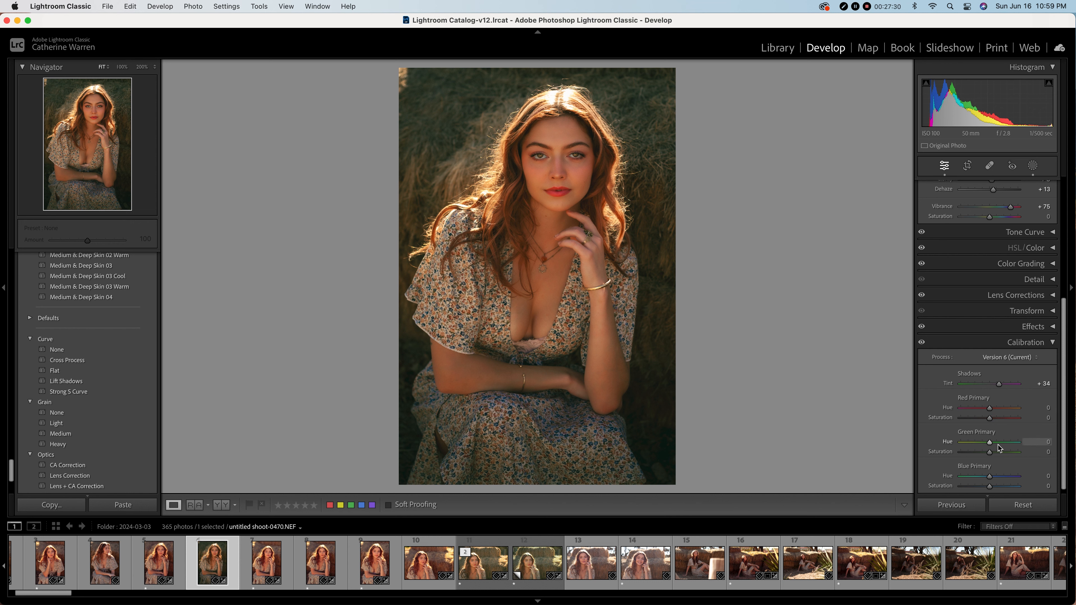
{"action": "scroll", "coordinate": [998, 445], "scroll_direction": "down", "scroll_amount": 1}
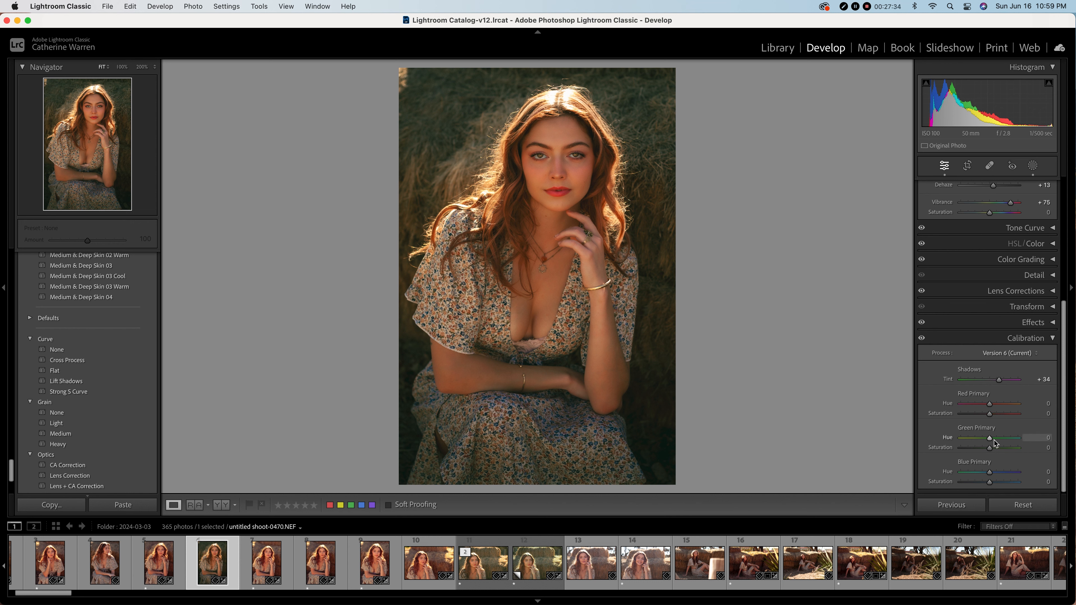
{"action": "left_click_drag", "start_coordinate": [989, 450], "coordinate": [965, 451]}
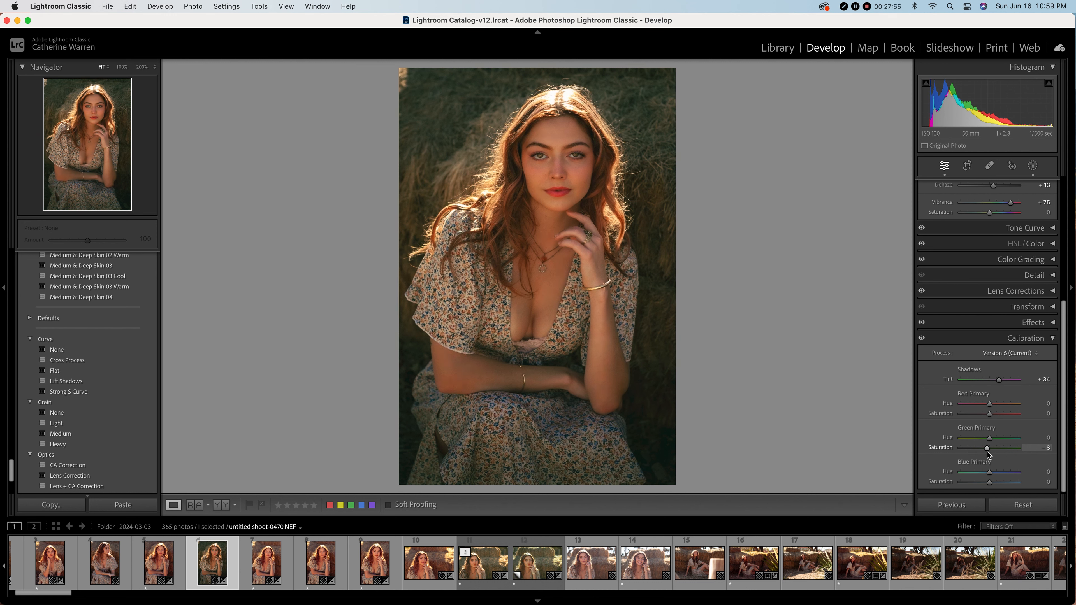
{"action": "left_click", "coordinate": [1047, 338]}
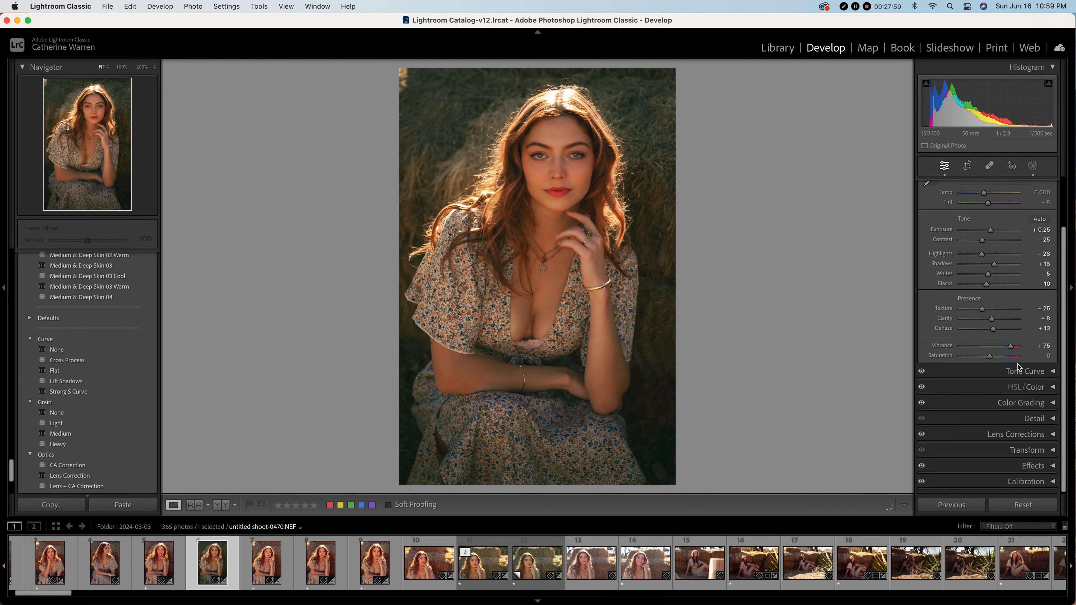
- Collapse the Basic settings and open the HSL/Color adjustments for the vertical portrait
{"action": "scroll", "coordinate": [1030, 331], "scroll_direction": "up", "scroll_amount": 3}
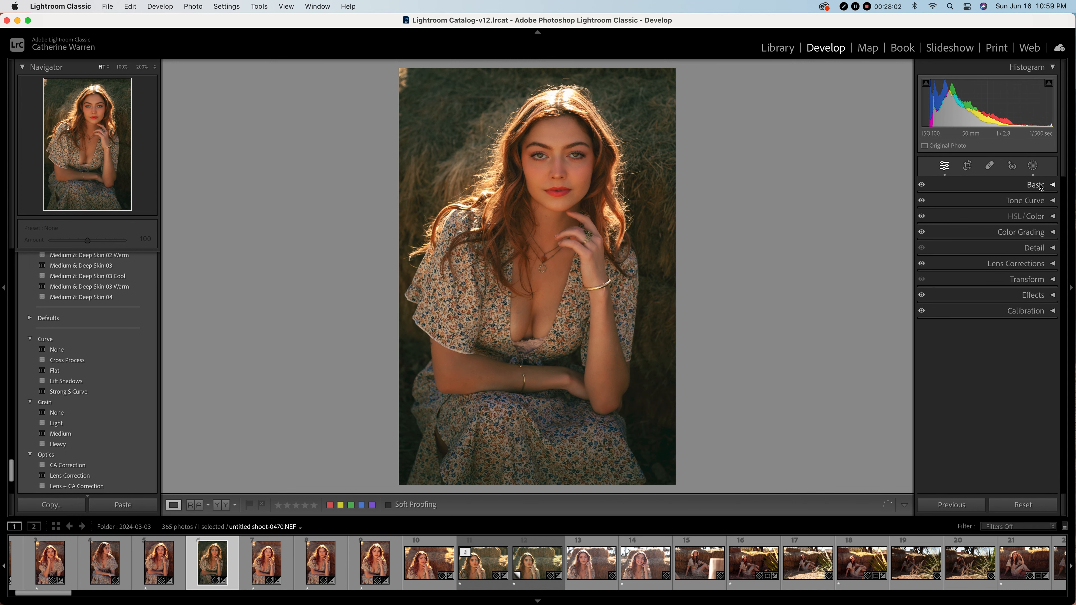
{"action": "left_click", "coordinate": [1053, 217]}
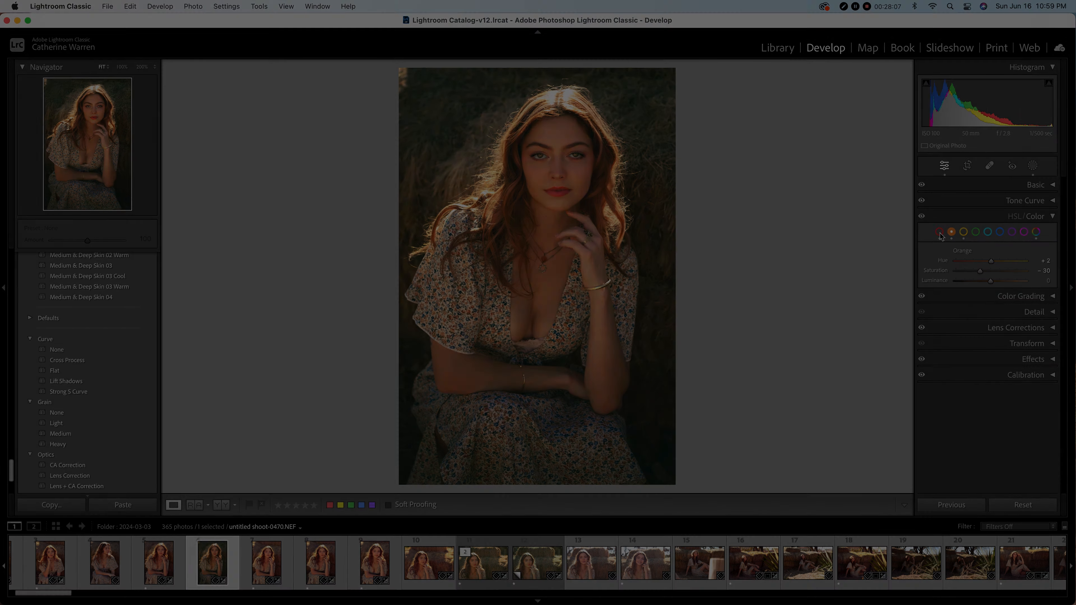